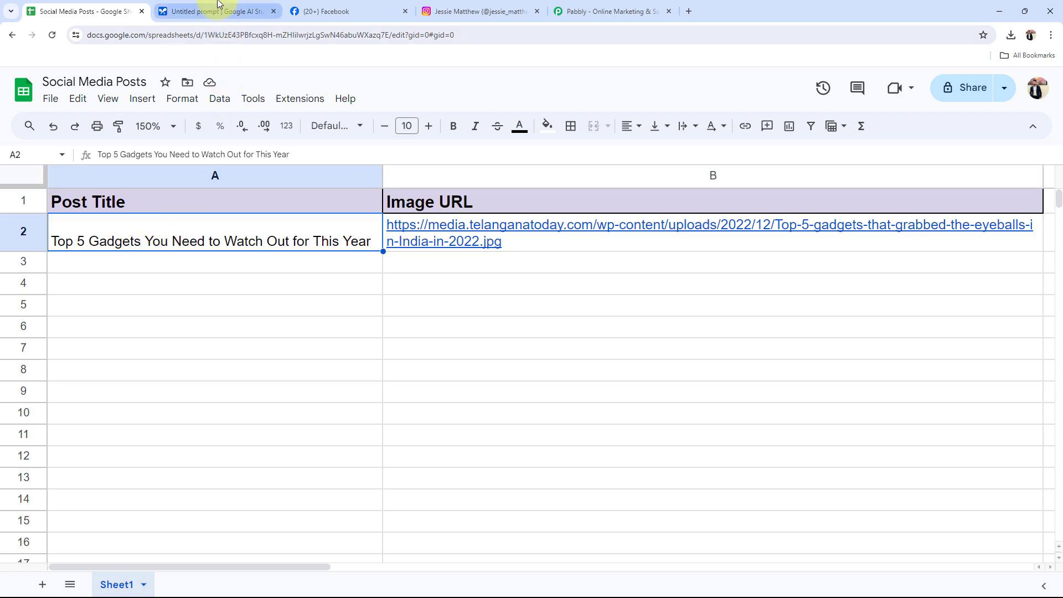
# Look over the Google AI Studio prompt page, the Modern Telecom Facebook page, the Instagram profile and the Social Media Posts spreadsheet.
pyautogui.click(218, 7)
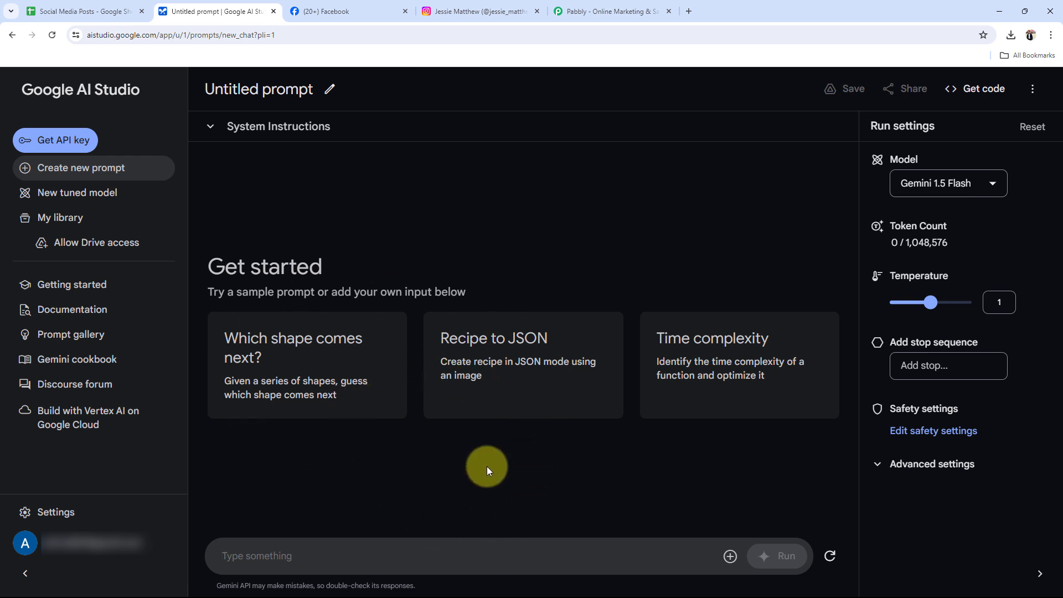
pyautogui.click(354, 8)
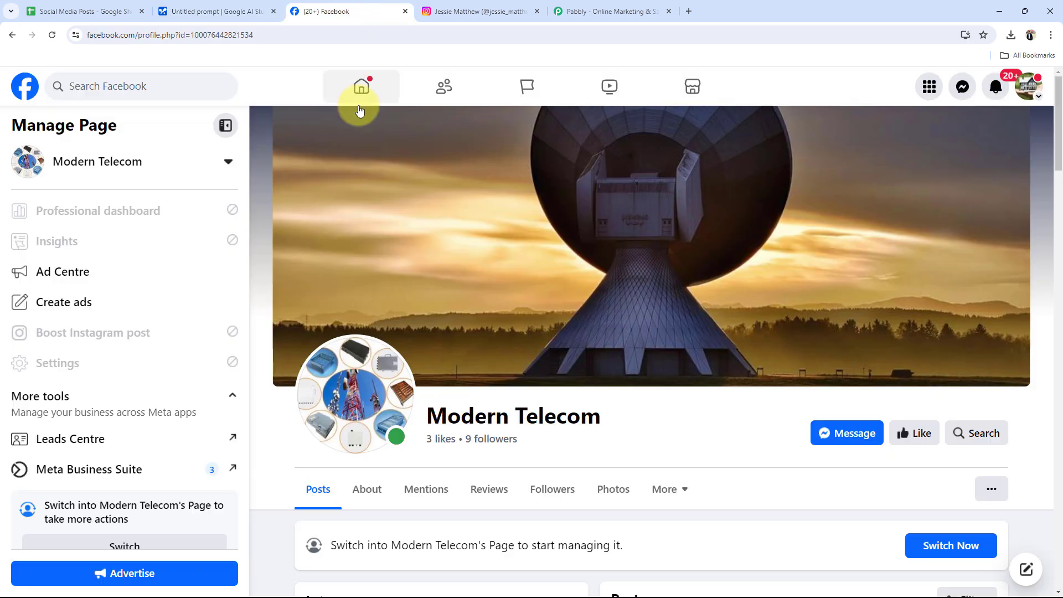
pyautogui.click(481, 8)
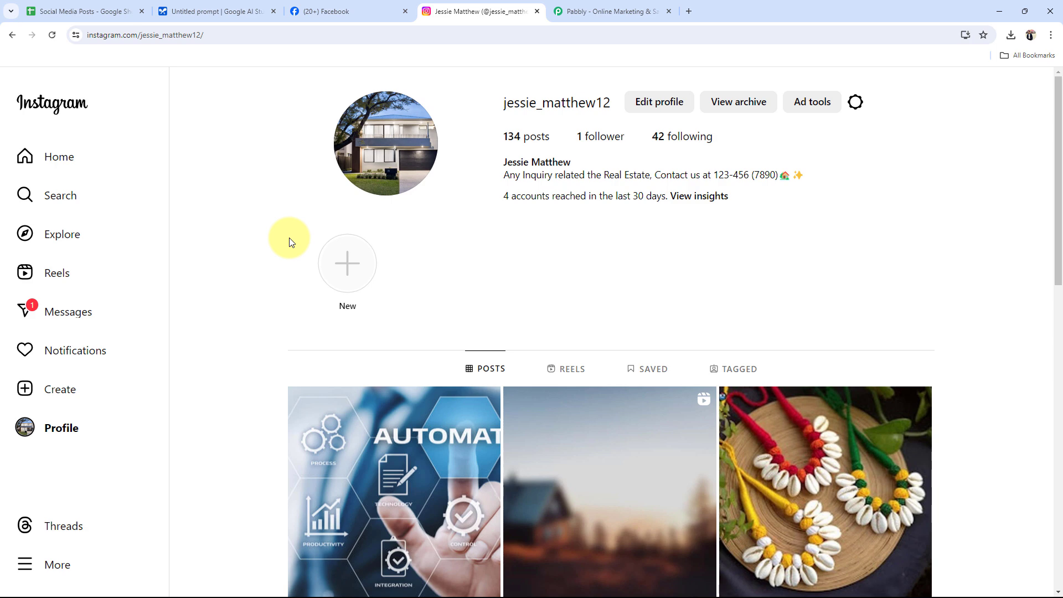
pyautogui.click(91, 10)
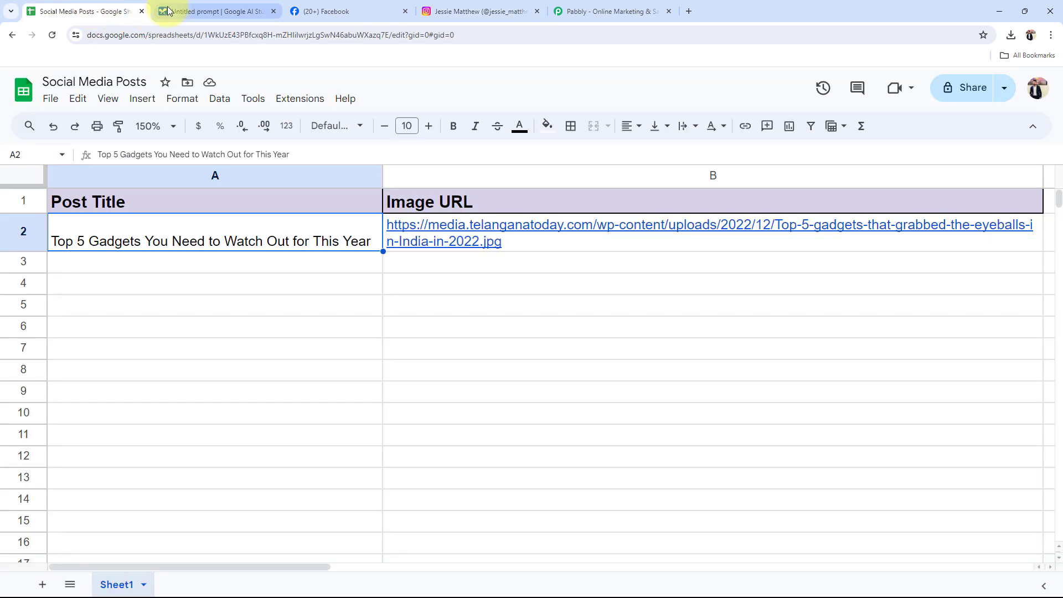
pyautogui.click(172, 11)
pyautogui.click(324, 11)
pyautogui.click(446, 11)
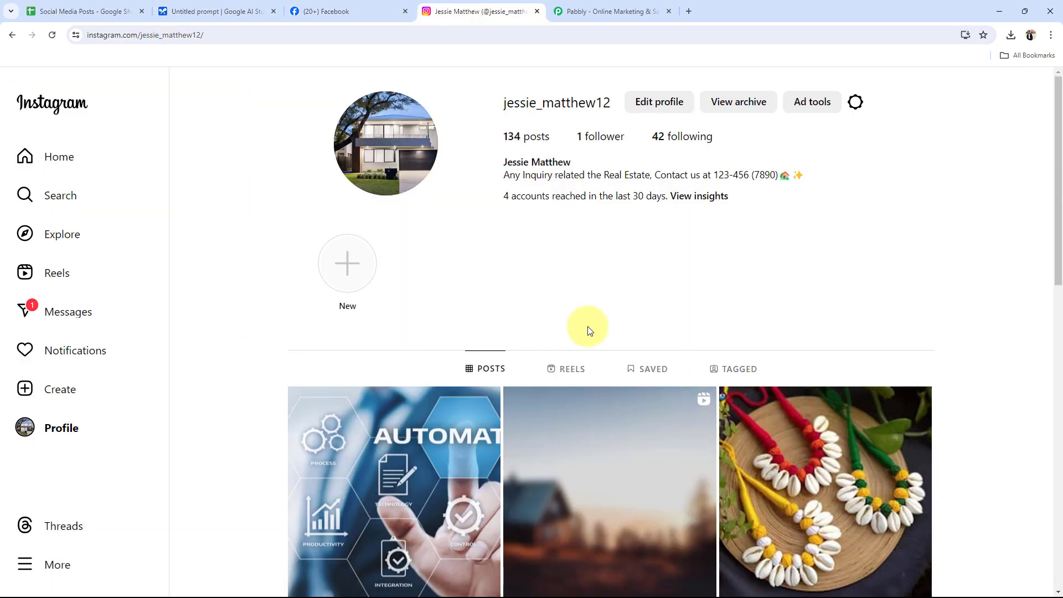
# Switch to the Pabbly website, dismiss the discount offer popup and sign in to the account.
pyautogui.click(614, 11)
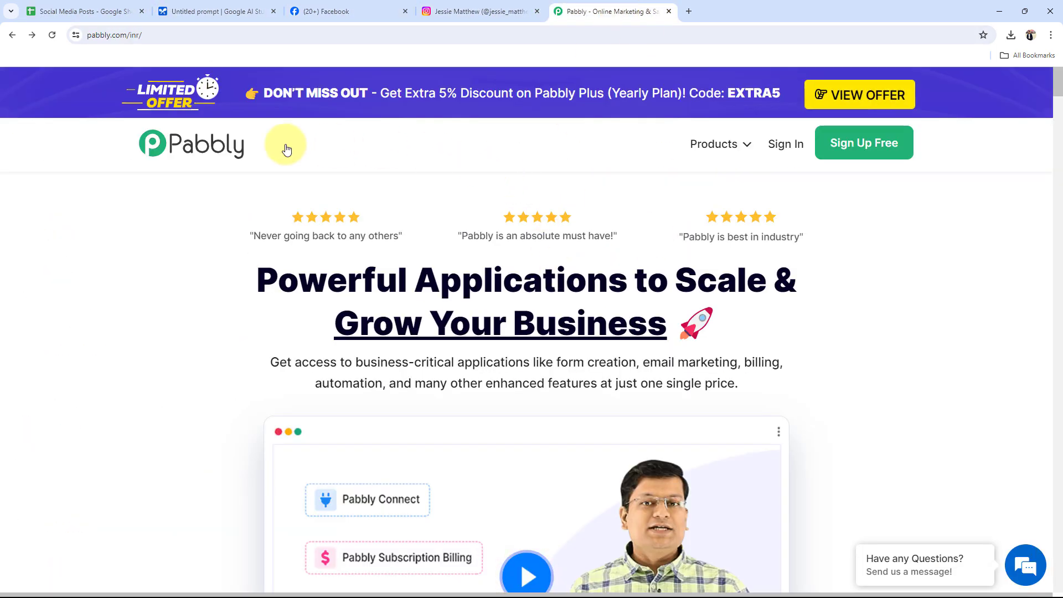
pyautogui.moveTo(261, 278); pyautogui.dragTo(695, 325)
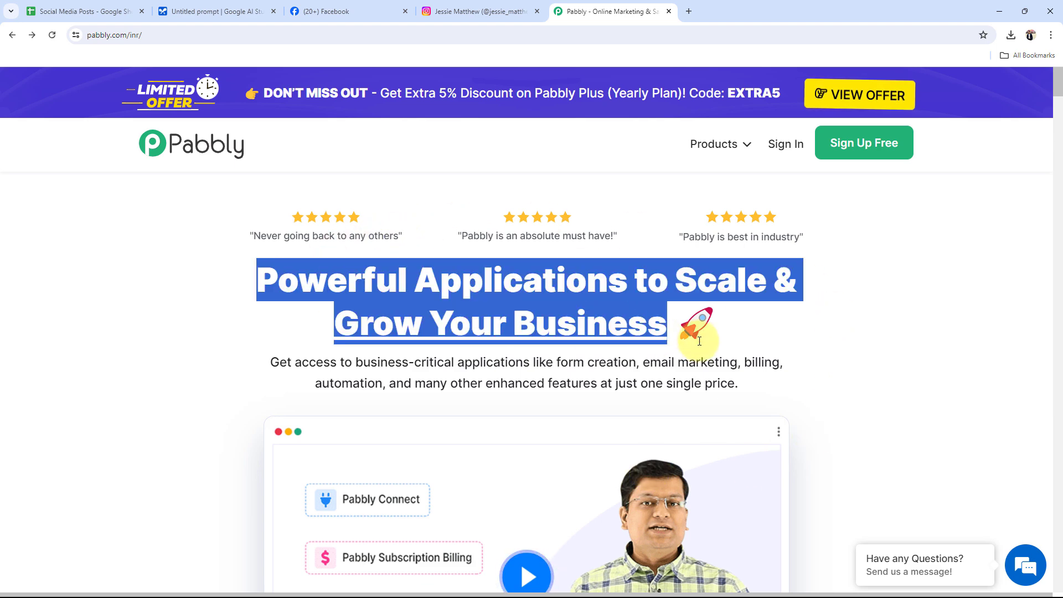
pyautogui.click(862, 383)
pyautogui.moveTo(107, 38)
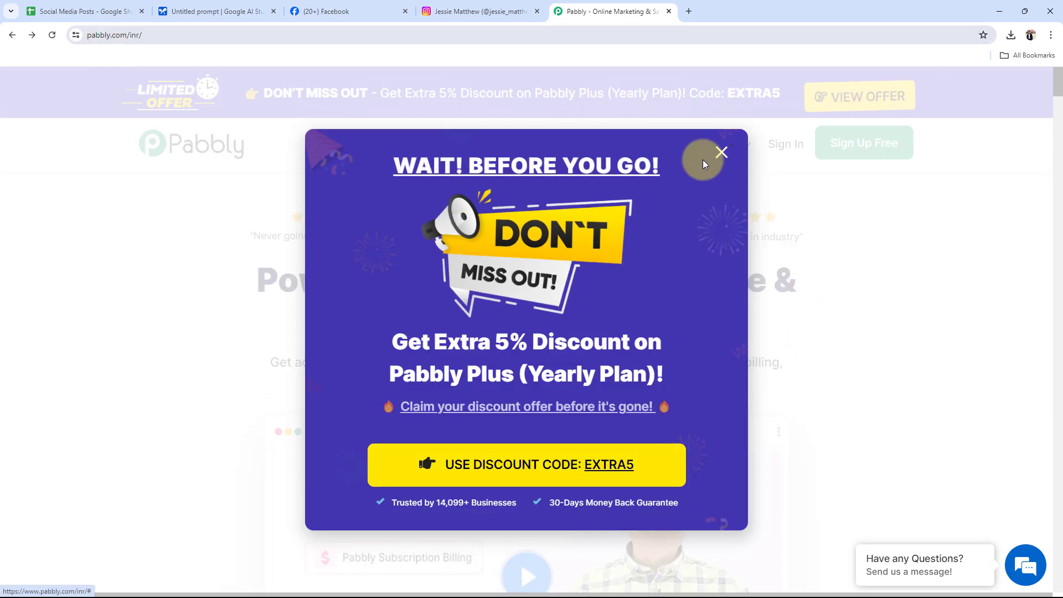
pyautogui.click(718, 150)
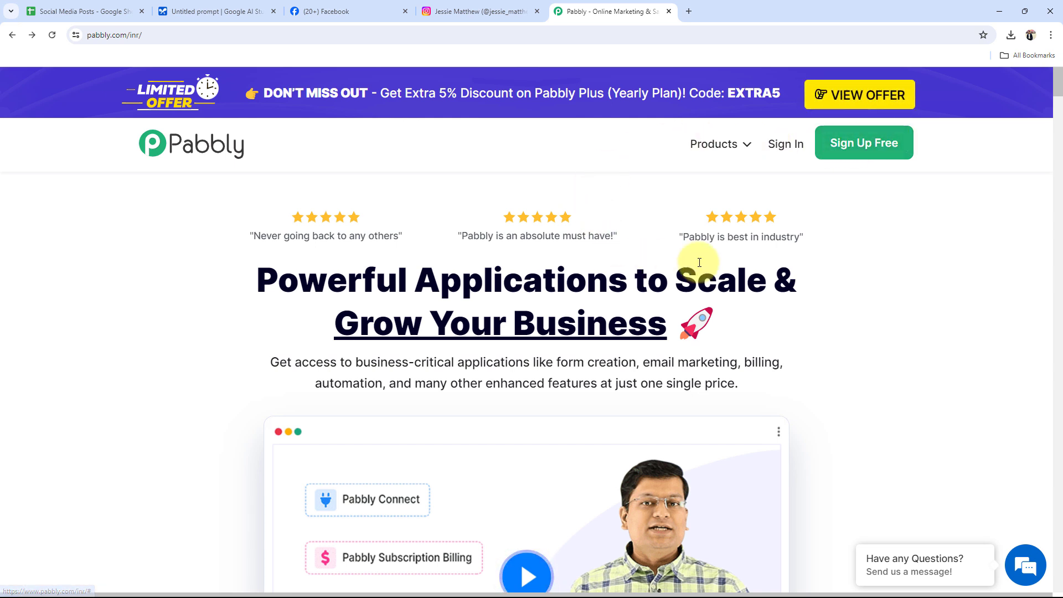
pyautogui.click(785, 145)
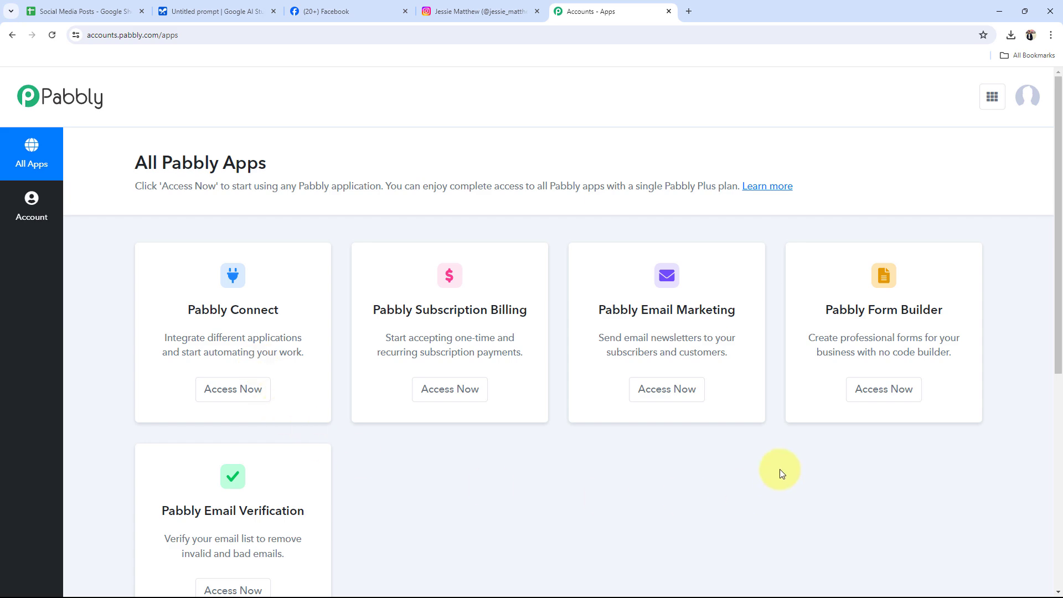
# Access Pabbly Connect from the overview of all Pabbly apps.
pyautogui.scroll(-3, 778, 470)
pyautogui.scroll(3, 1060, 302)
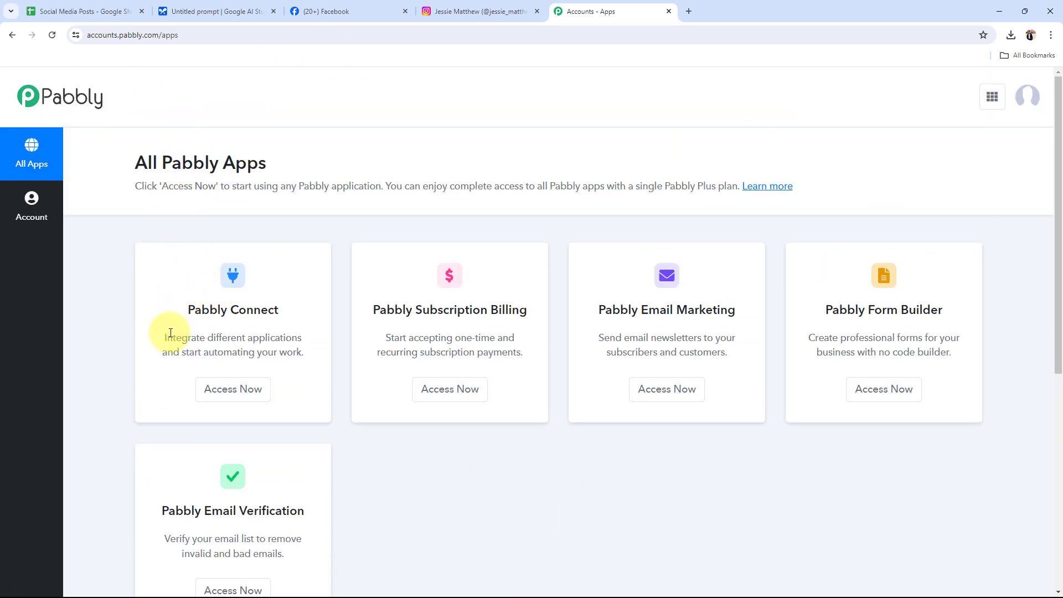
pyautogui.moveTo(189, 310); pyautogui.dragTo(190, 384)
pyautogui.click(194, 388)
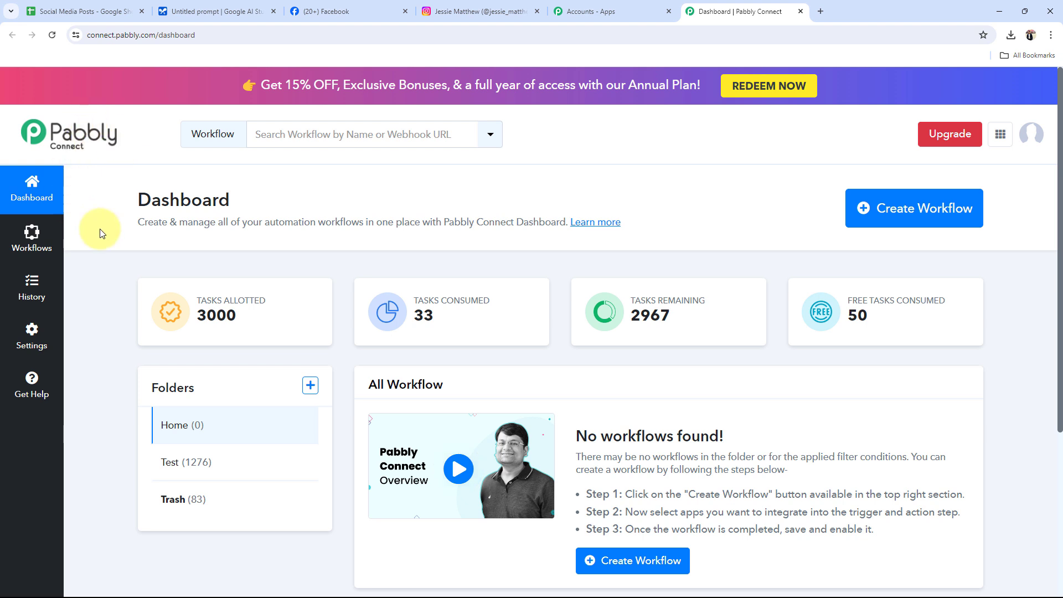
pyautogui.moveTo(133, 200); pyautogui.dragTo(297, 197)
pyautogui.click(296, 197)
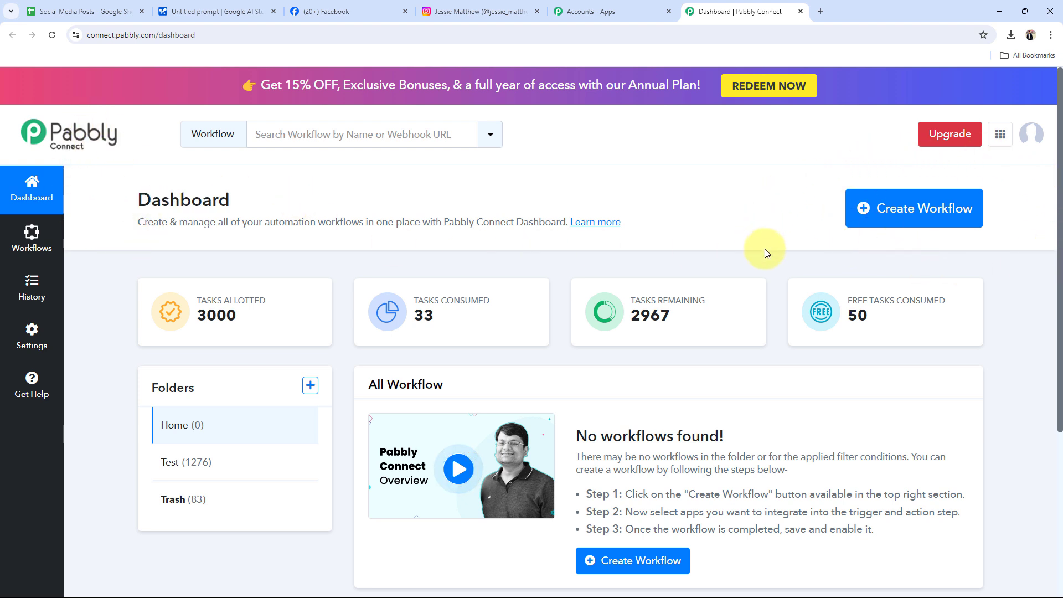
# Create a workflow named "Create Social Media Posts Using Google Generative AI" in the Home folder and collapse its trigger step.
pyautogui.click(892, 203)
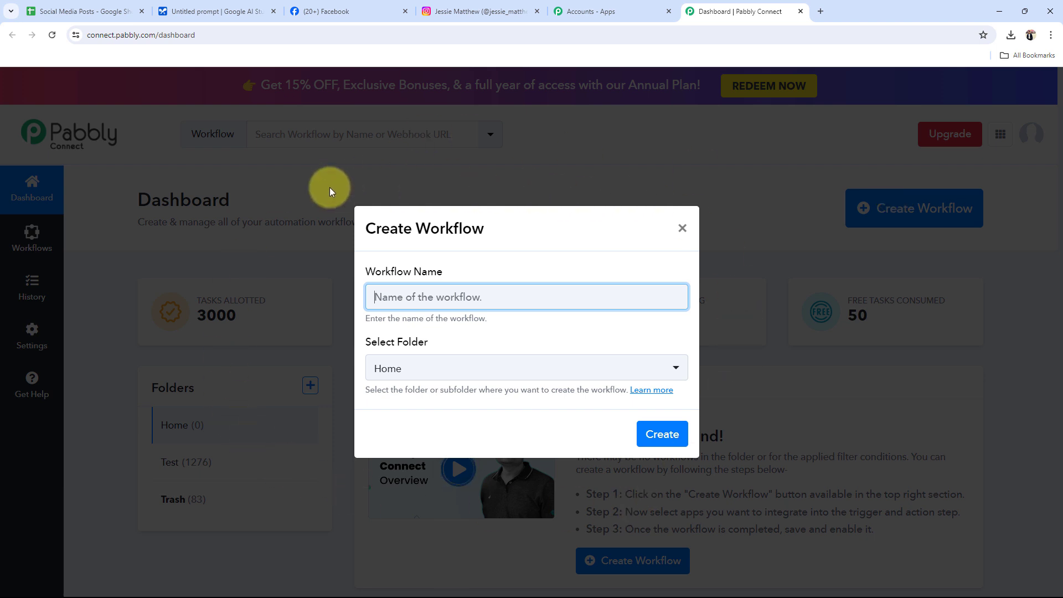
pyautogui.write('Create Social Media Posts Using Google Generative AI')
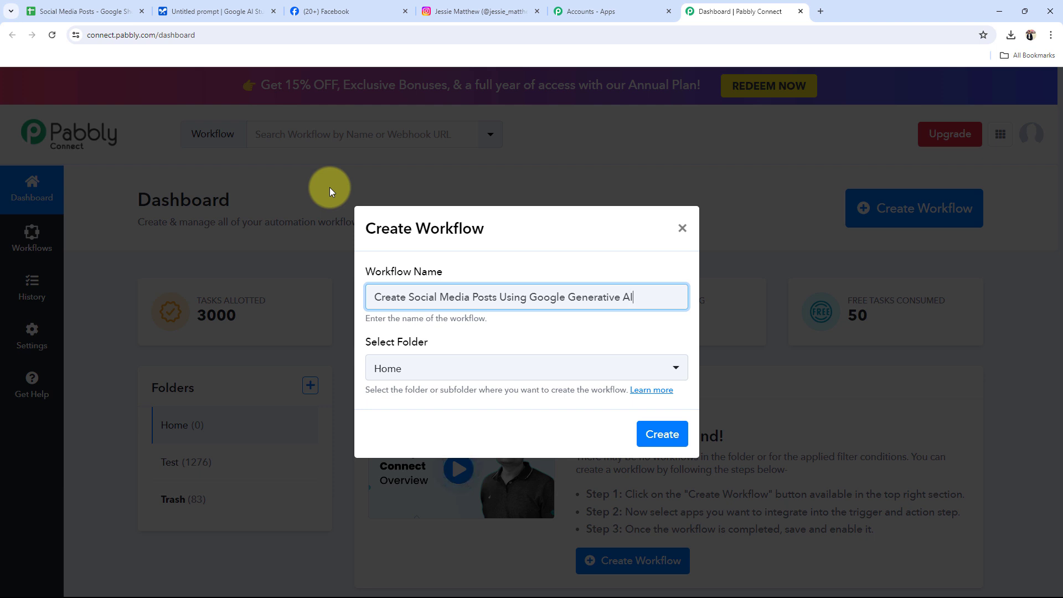
pyautogui.click(379, 368)
pyautogui.click(380, 432)
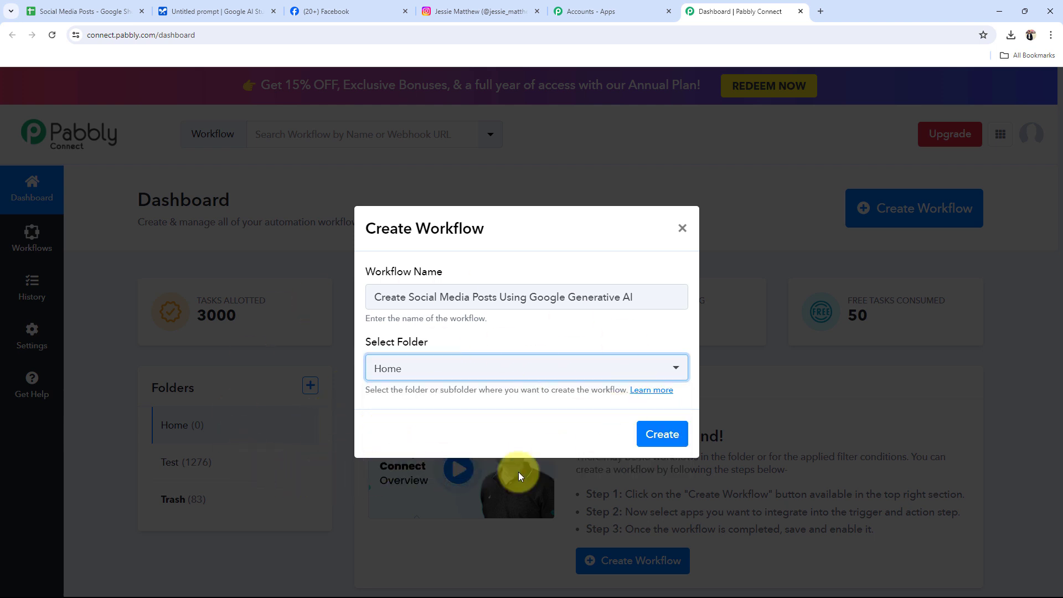
pyautogui.click(656, 443)
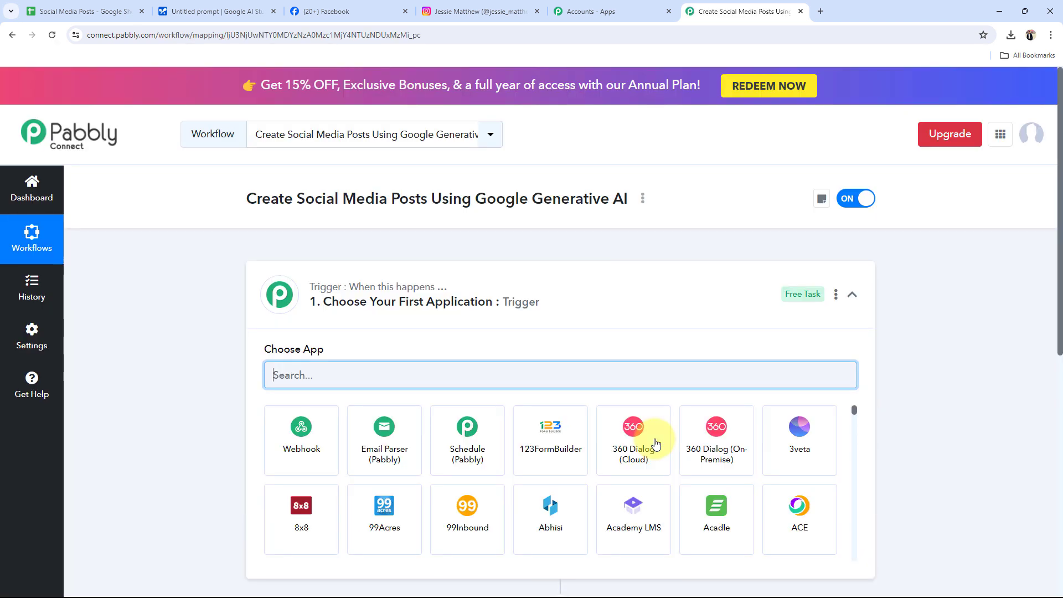
pyautogui.click(546, 279)
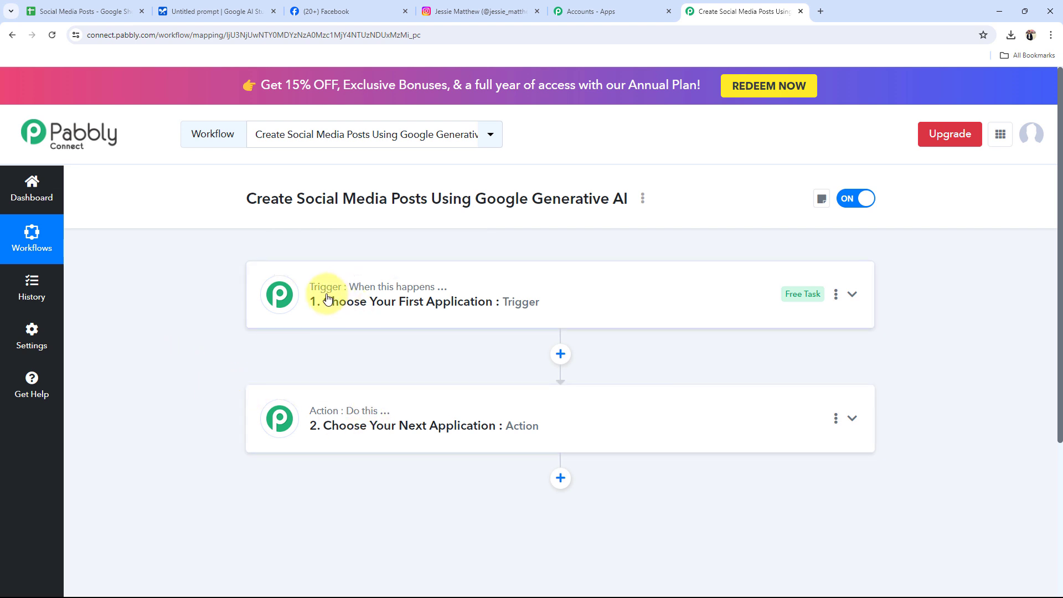
pyautogui.moveTo(395, 293)
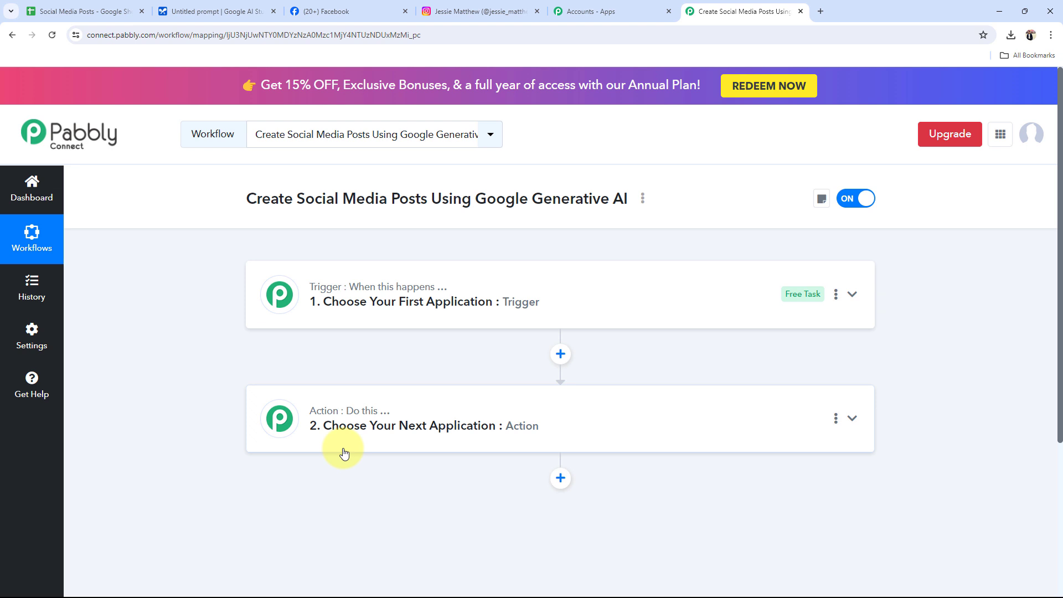
# Review the post title and image URL in the Social Media Posts spreadsheet, and view the linked image before closing it.
pyautogui.click(113, 10)
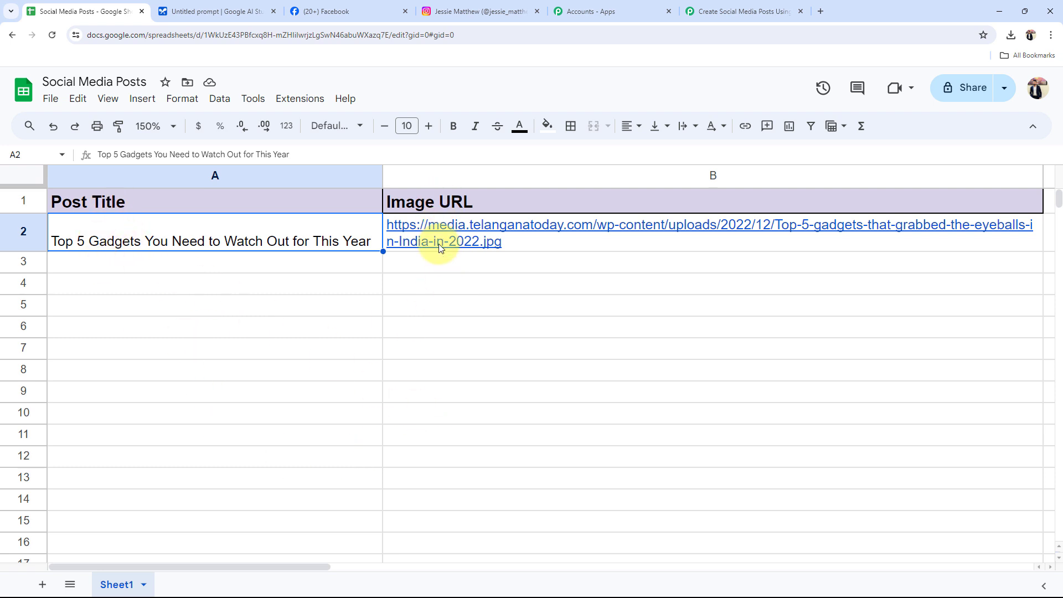
pyautogui.click(446, 292)
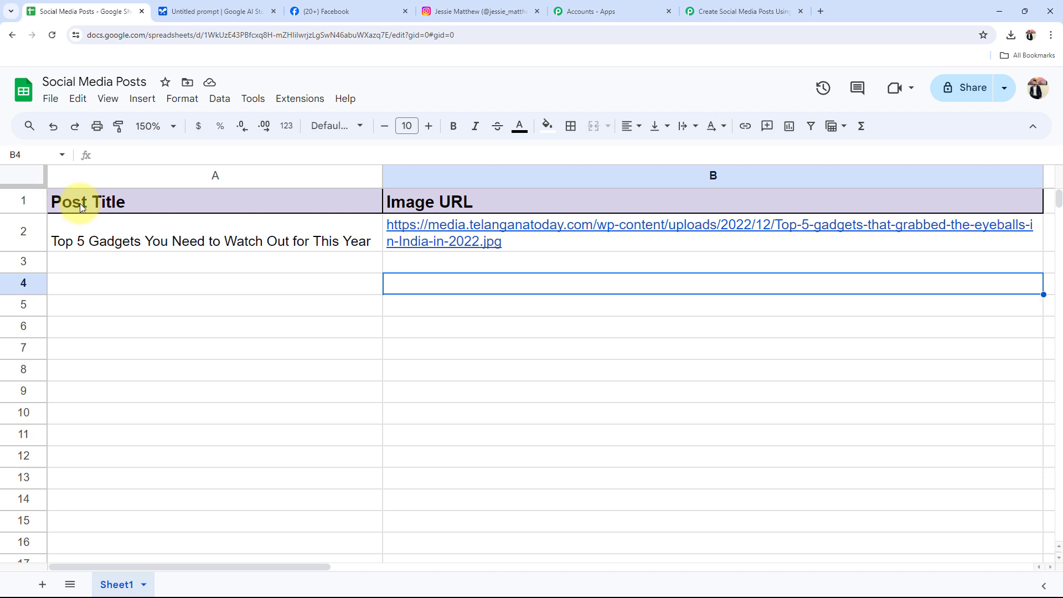
pyautogui.click(83, 244)
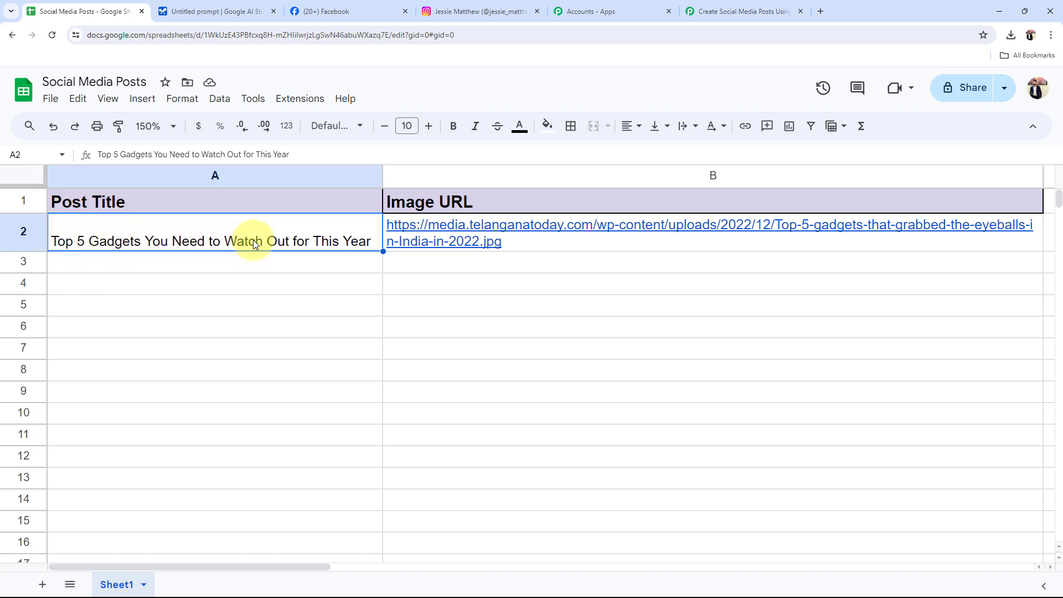
pyautogui.click(291, 281)
pyautogui.click(161, 244)
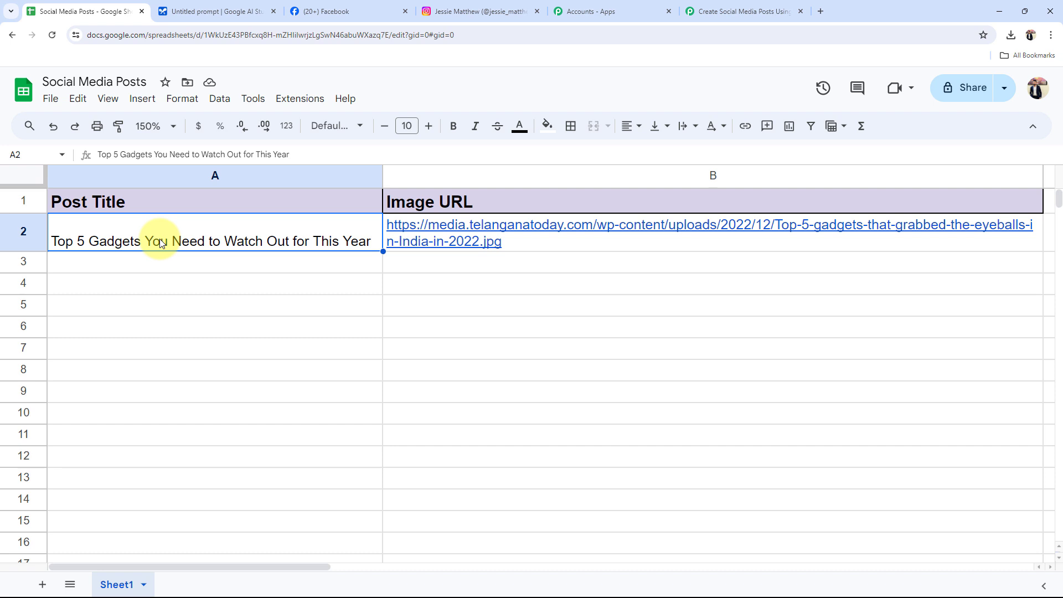
pyautogui.click(417, 241)
pyautogui.click(442, 275)
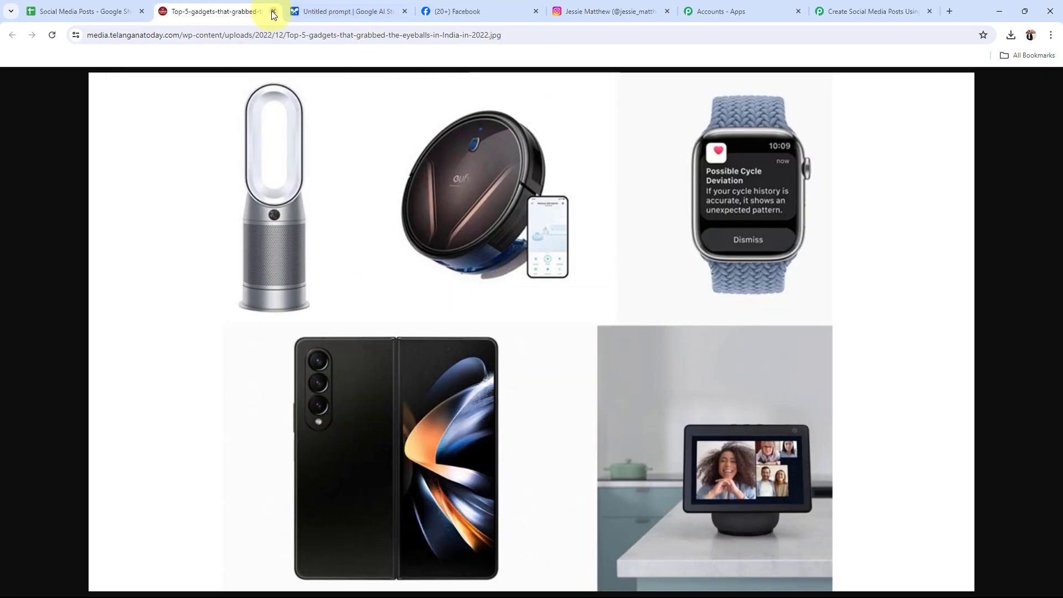
pyautogui.click(273, 12)
pyautogui.click(545, 354)
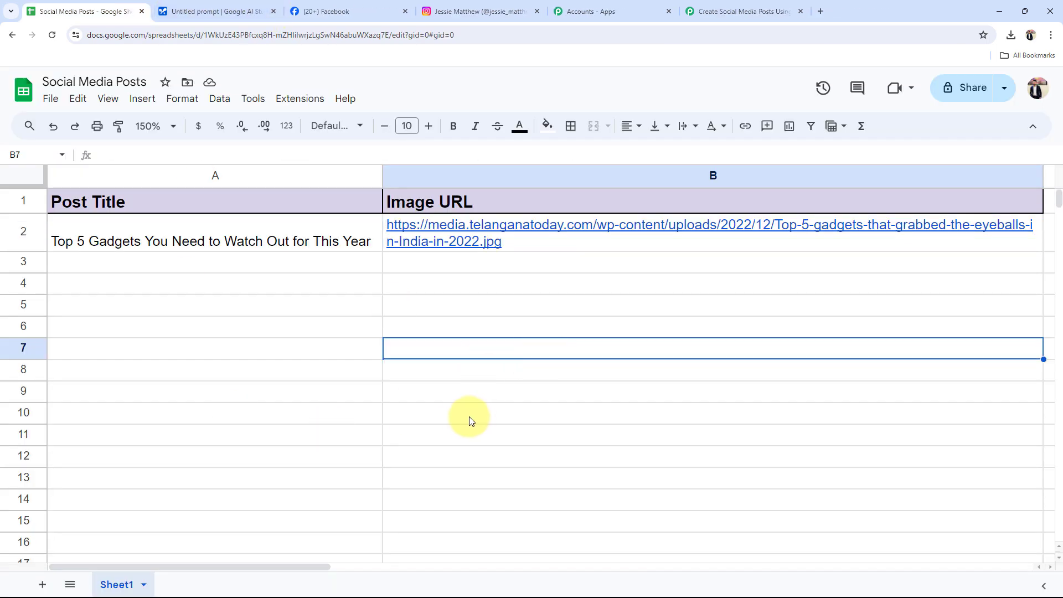
pyautogui.click(220, 244)
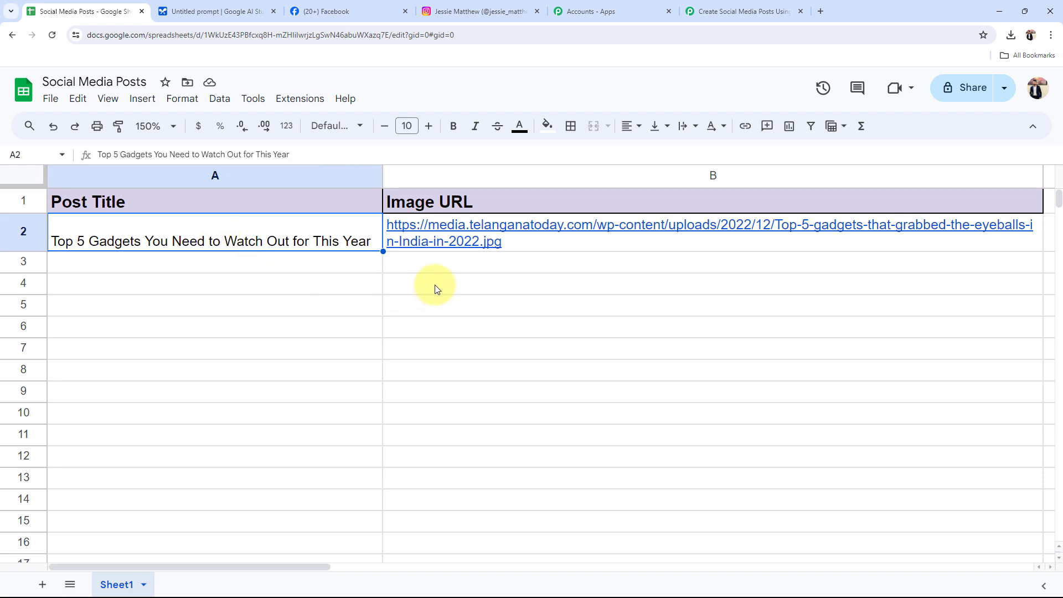
pyautogui.click(560, 245)
pyautogui.click(448, 349)
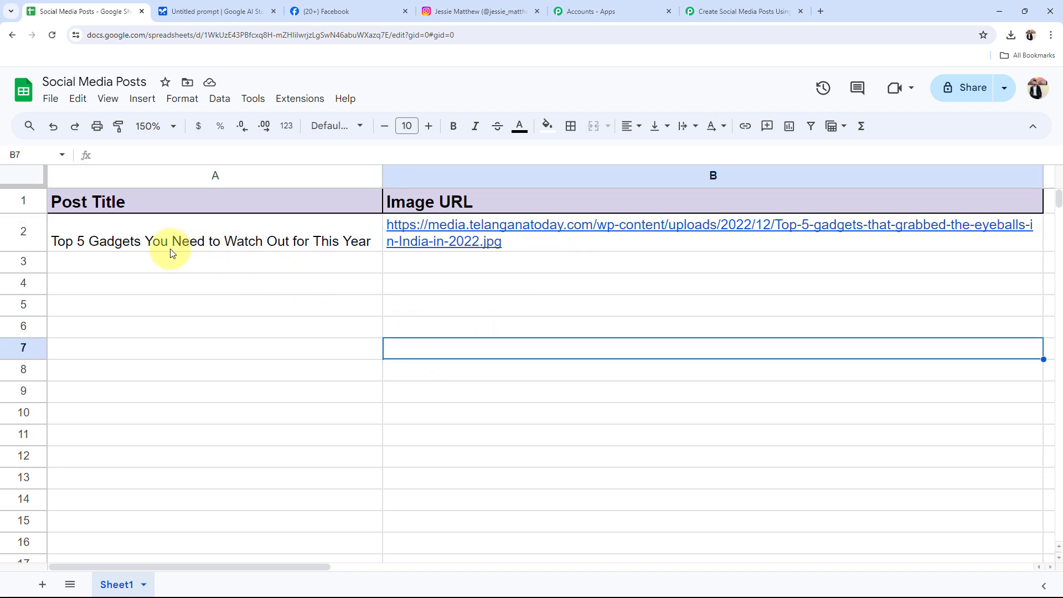
pyautogui.click(144, 243)
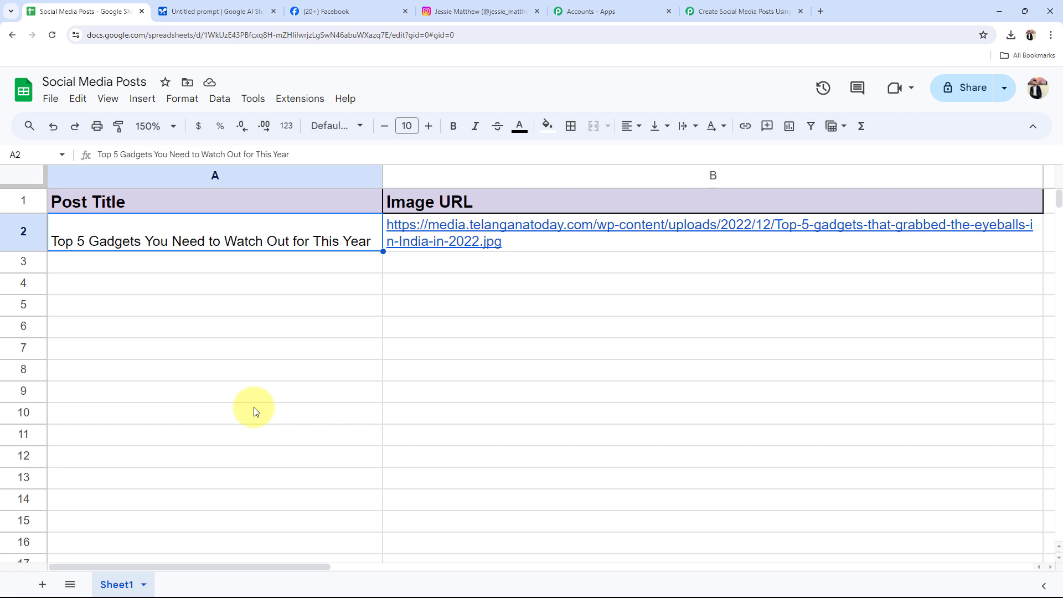
# Revisit Google AI Studio, the spreadsheet's post title, the Modern Telecom Facebook page and the Instagram profile involved in the automation.
pyautogui.click(161, 5)
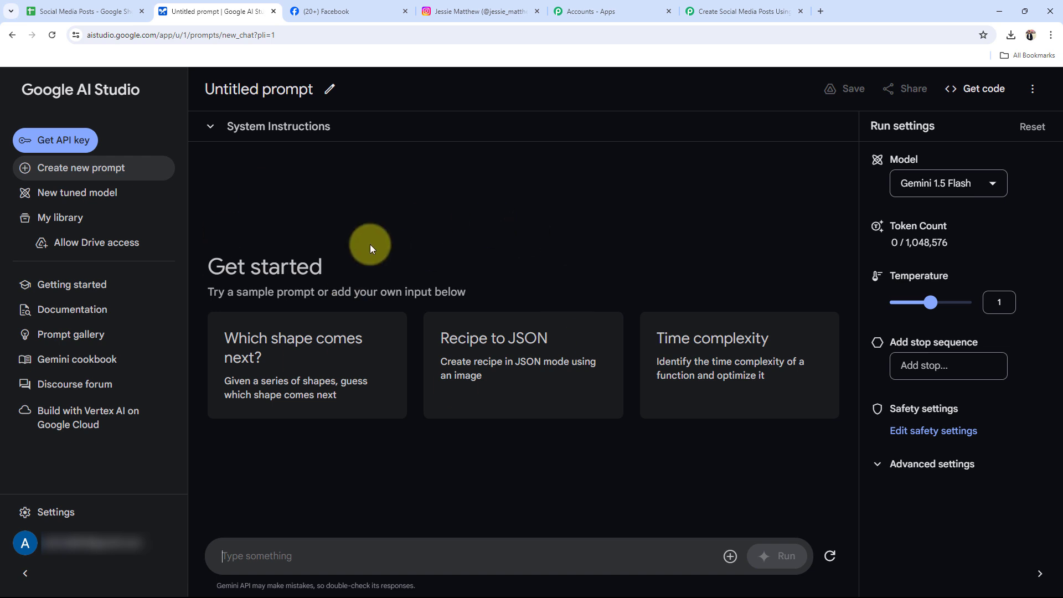
pyautogui.click(88, 11)
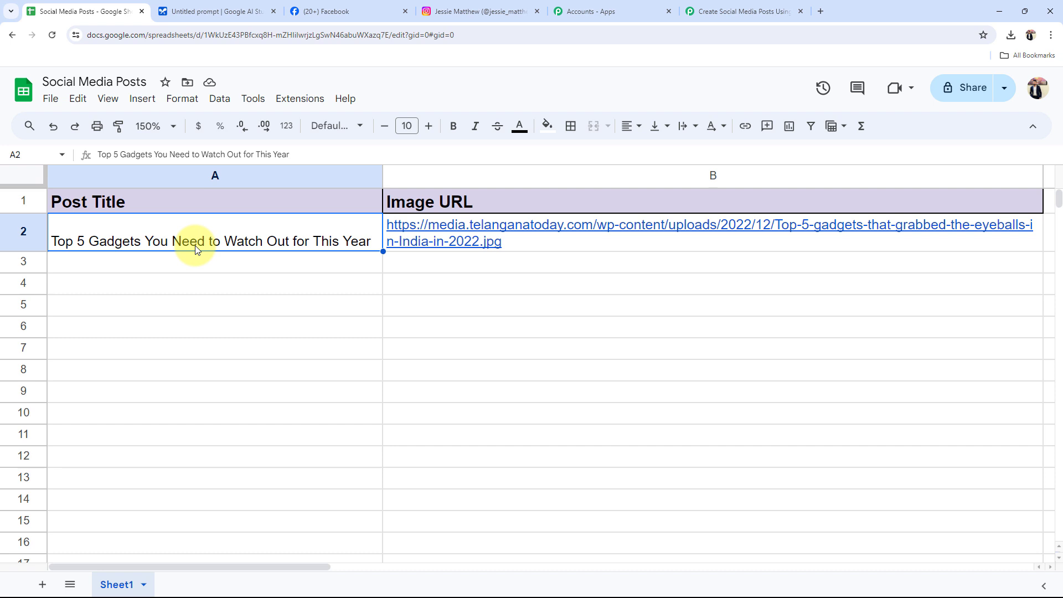
pyautogui.click(343, 5)
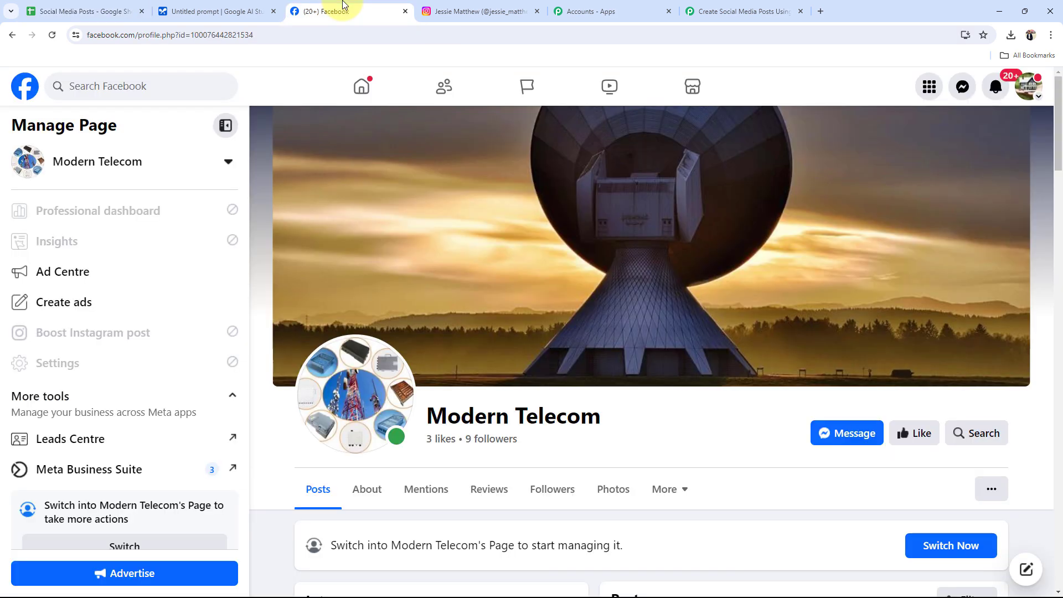
pyautogui.click(440, 7)
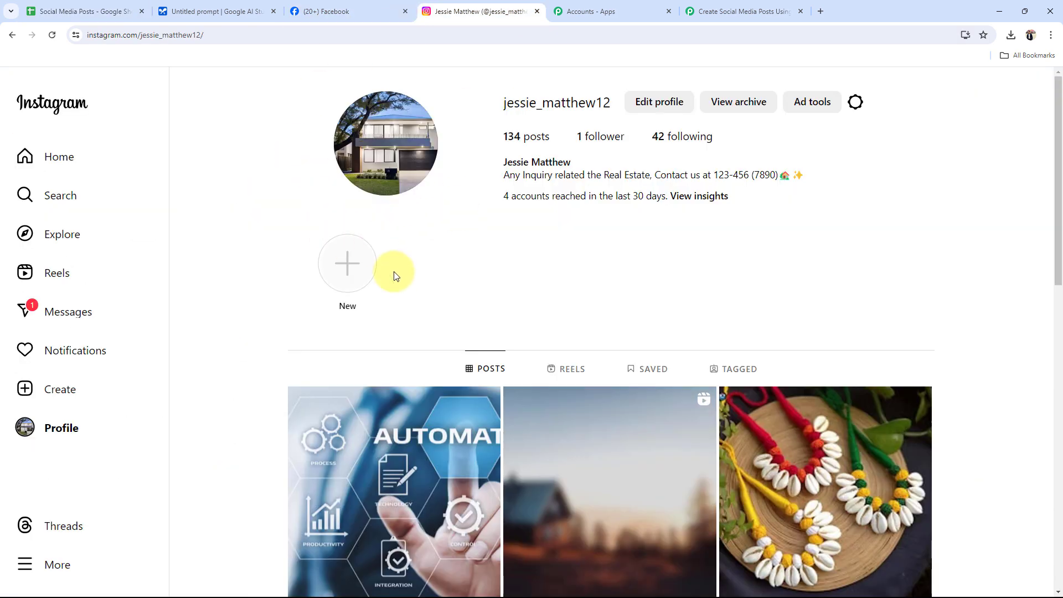
# Set the workflow's trigger to Google Sheets with the event New or Updated Spreadsheet Row.
pyautogui.click(730, 10)
pyautogui.click(392, 318)
pyautogui.click(312, 370)
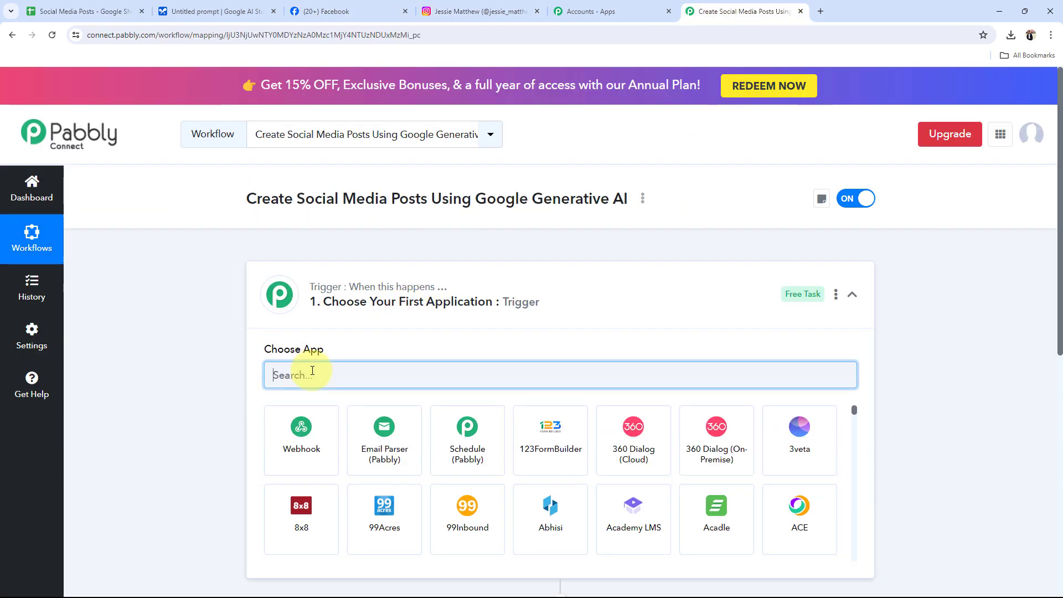
pyautogui.write('Googl')
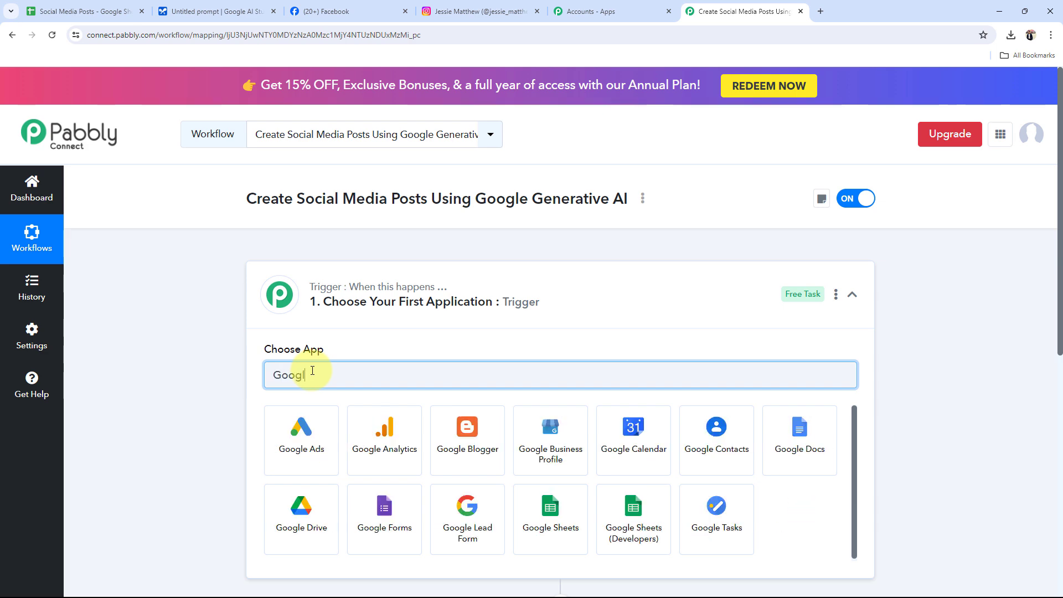
pyautogui.write('e D')
pyautogui.press('BackSpace')
pyautogui.write('D')
pyautogui.press('BackSpace')
pyautogui.write('S')
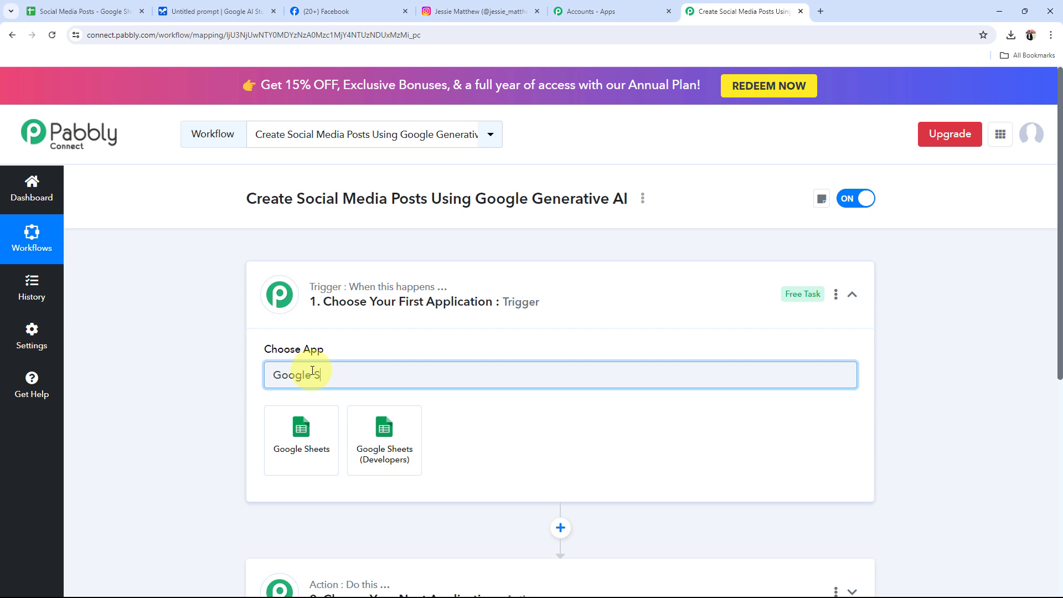
pyautogui.write('hee')
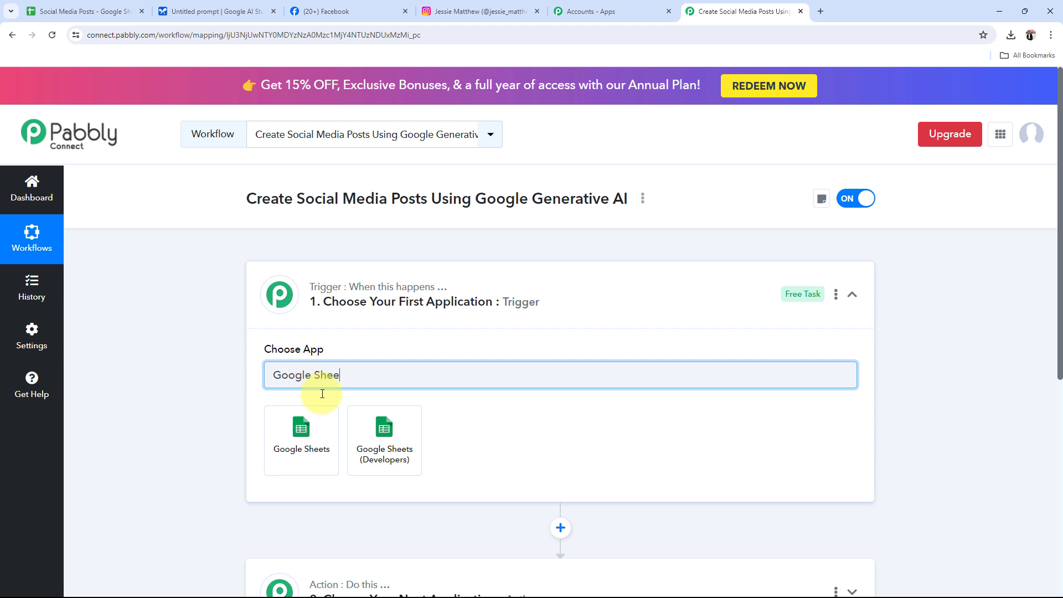
pyautogui.click(319, 455)
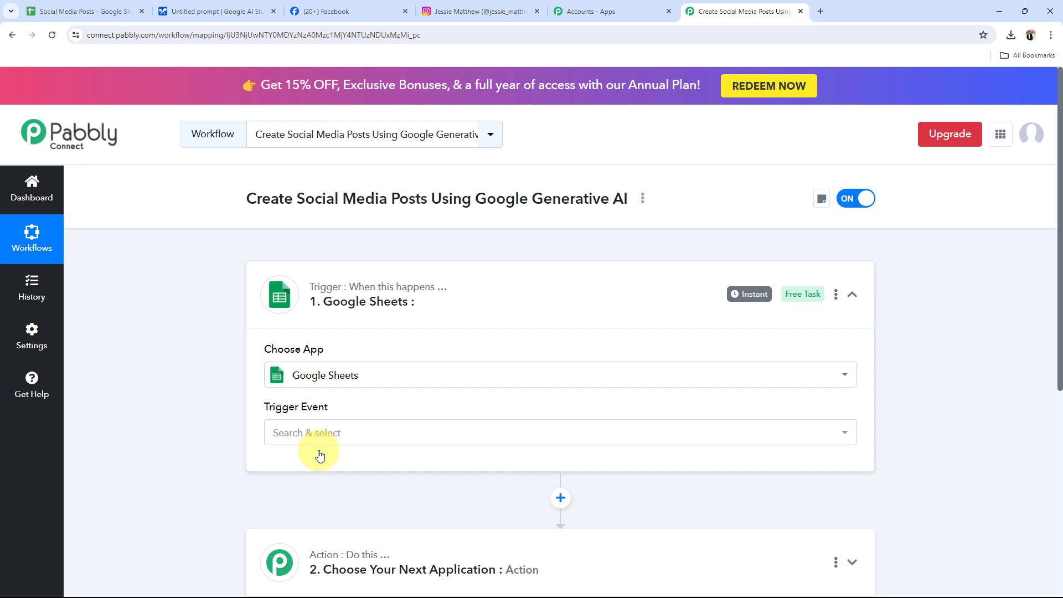
pyautogui.click(287, 434)
pyautogui.click(290, 496)
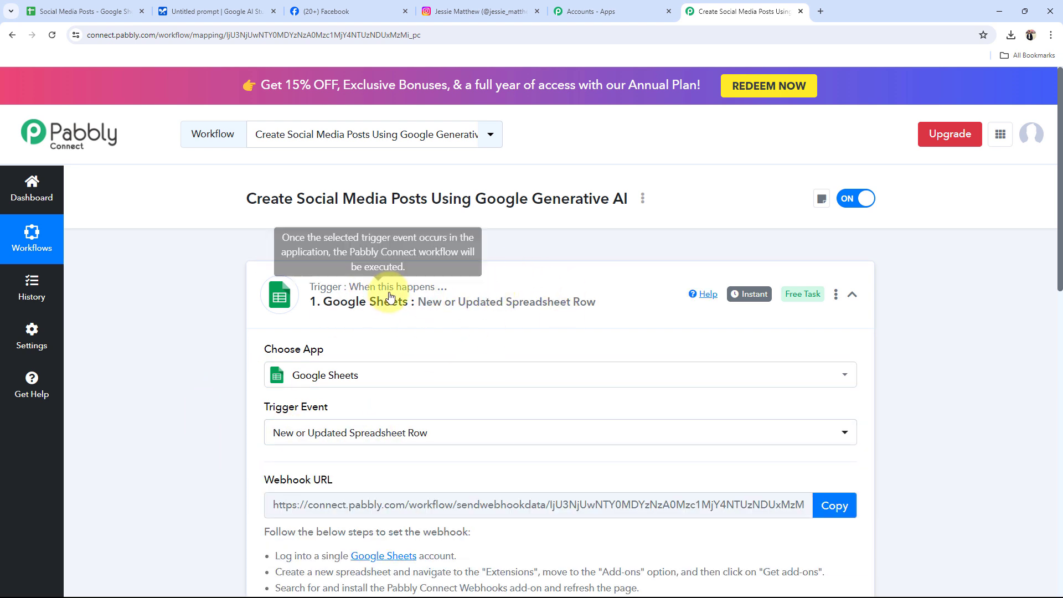
# Check row 3 under Post Title and Image URL in the Social Media Posts spreadsheet, and return to the Pabbly Connect workflow.
pyautogui.click(130, 11)
pyautogui.click(93, 260)
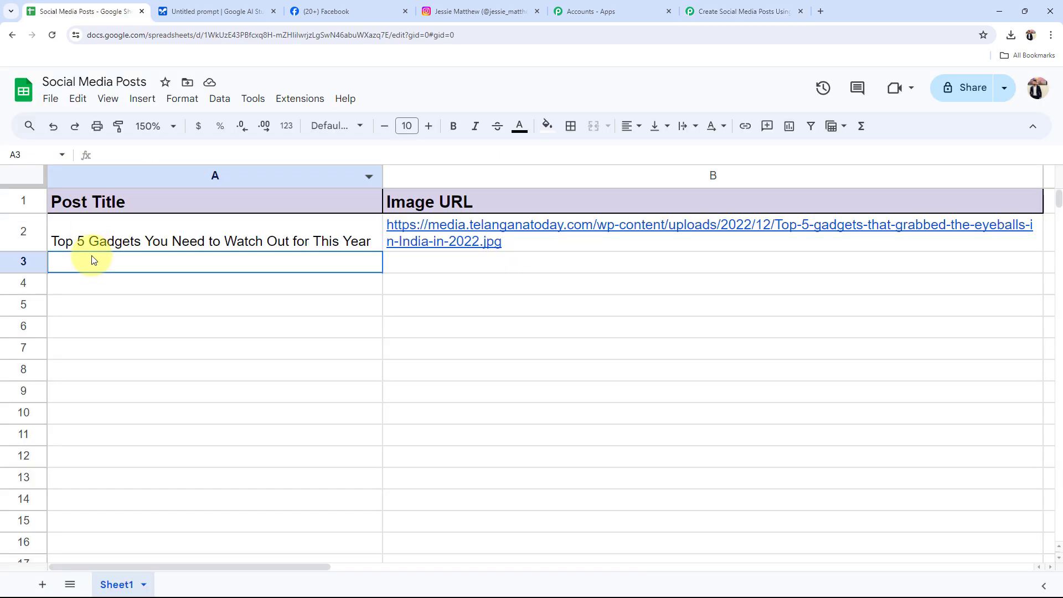
pyautogui.click(426, 276)
pyautogui.click(720, 11)
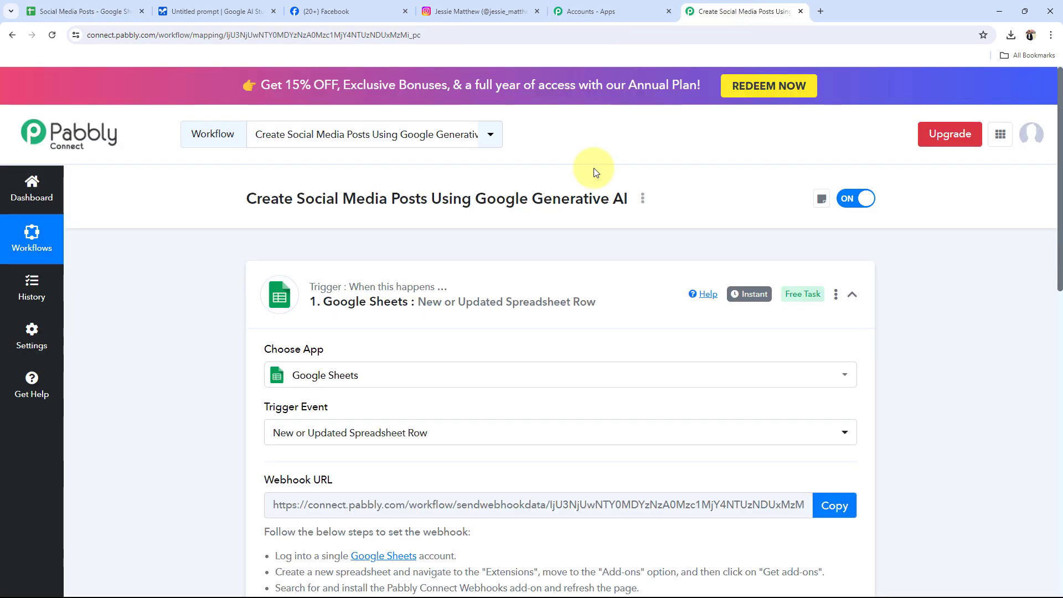
# Collapse the trigger and set the first action step to Google Generative AI with the event Generate Content.
pyautogui.click(432, 298)
pyautogui.click(279, 417)
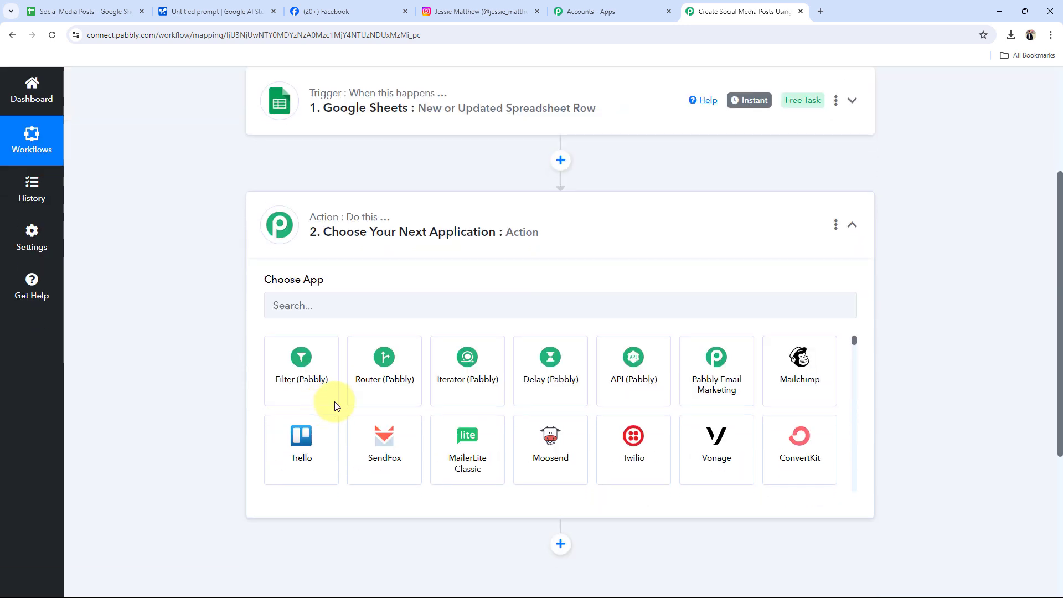
pyautogui.click(343, 307)
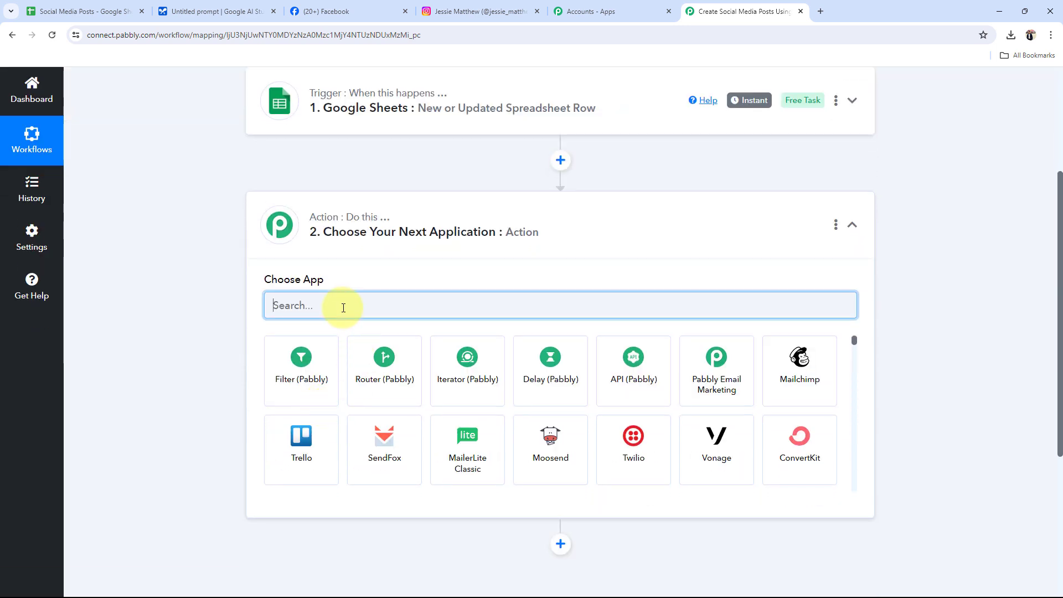
pyautogui.write('Google ')
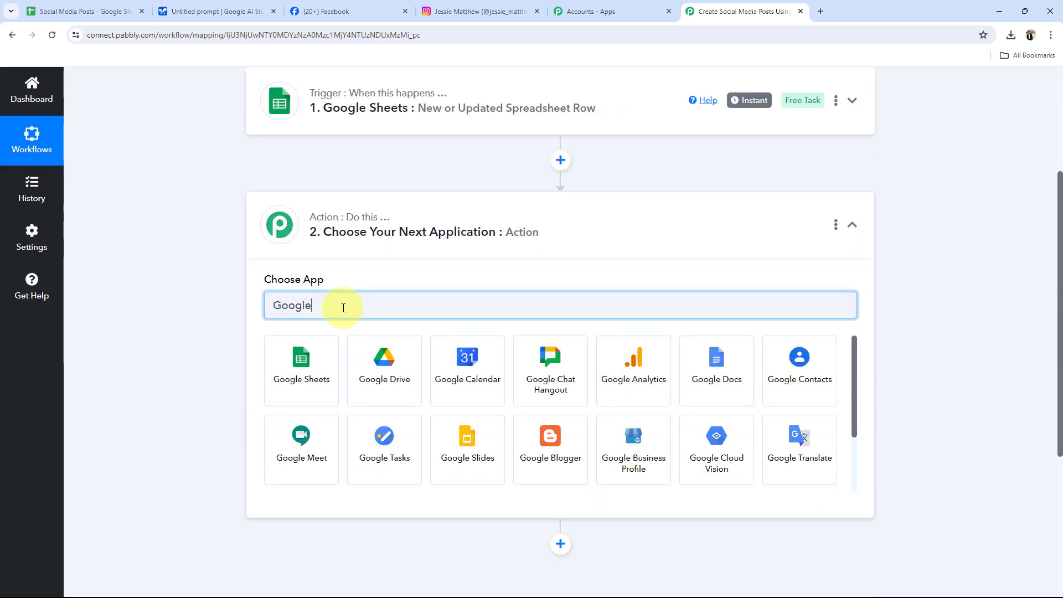
pyautogui.write('Ge')
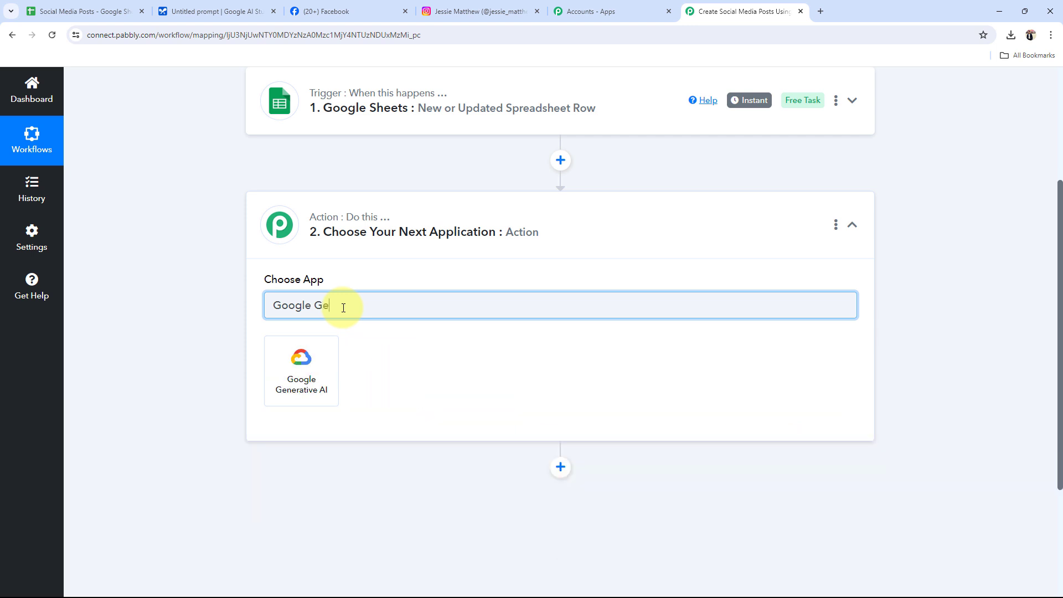
pyautogui.click(316, 360)
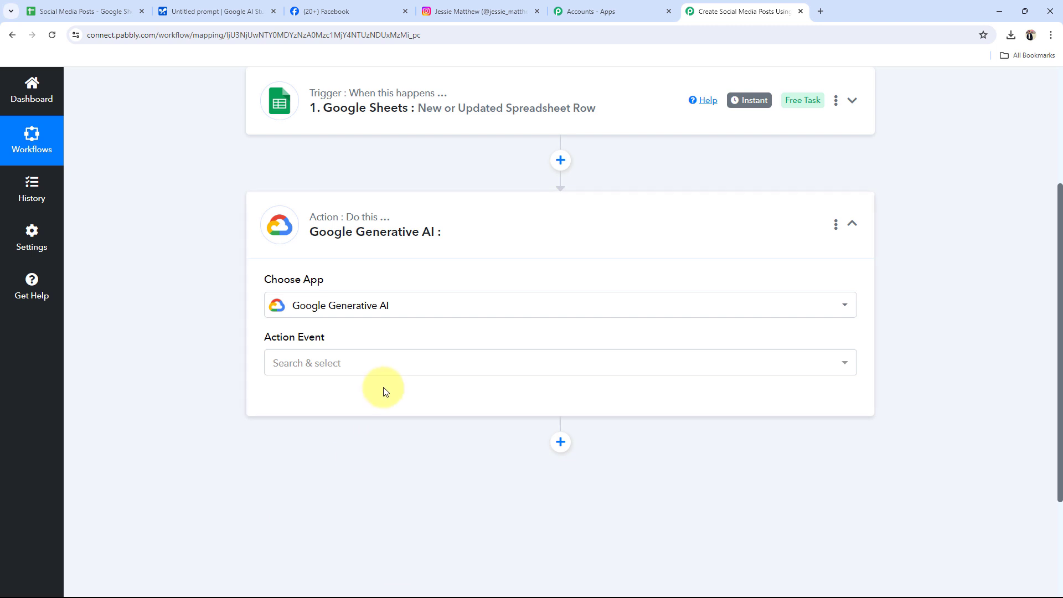
pyautogui.click(314, 371)
pyautogui.click(310, 431)
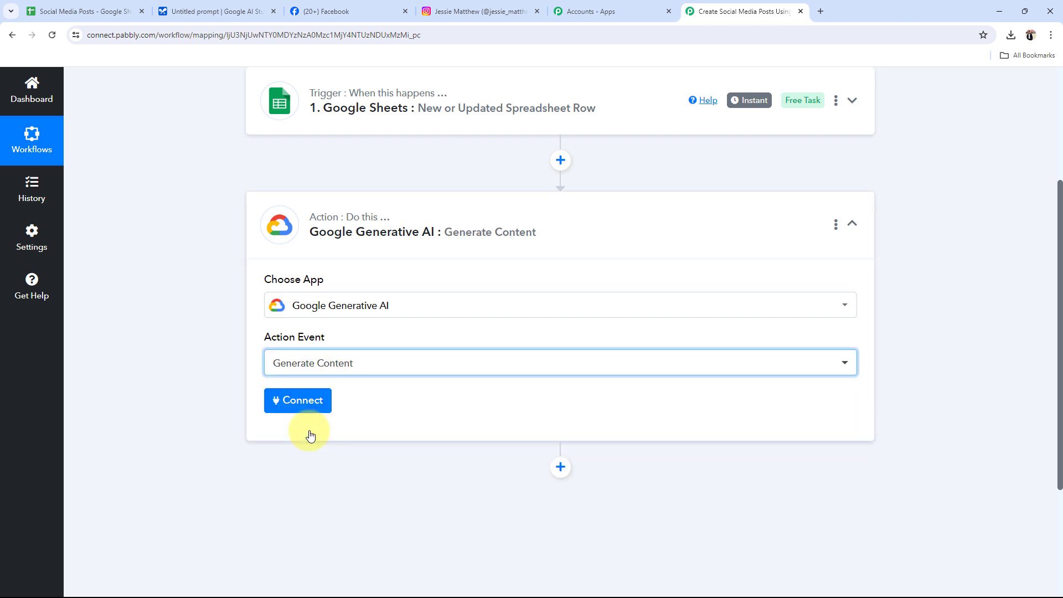
pyautogui.click(539, 247)
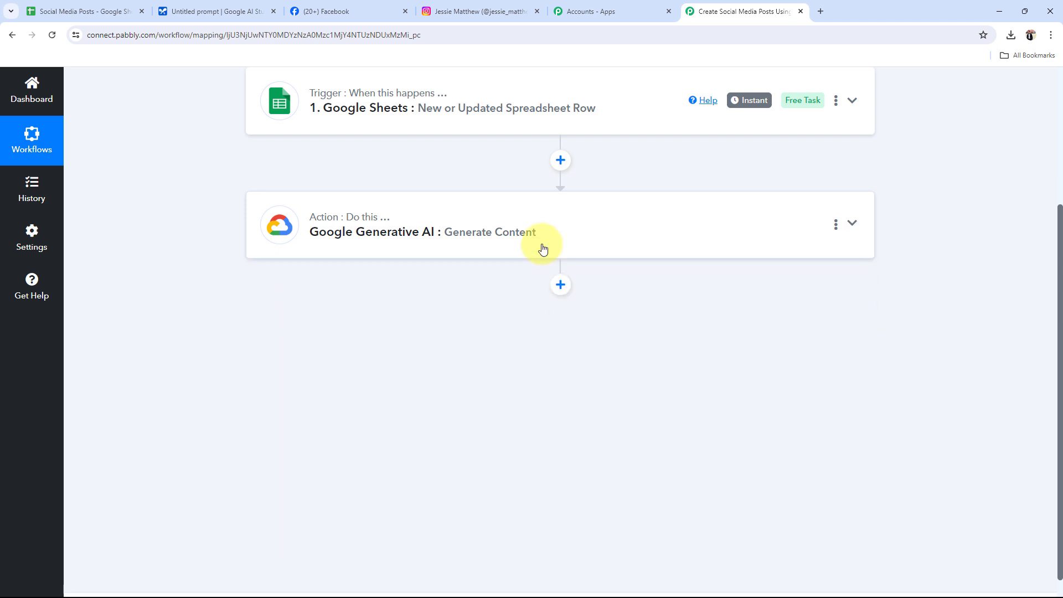
# Add an action step after Google Generative AI using Facebook Pages with the event Create Page Photo Post.
pyautogui.click(559, 287)
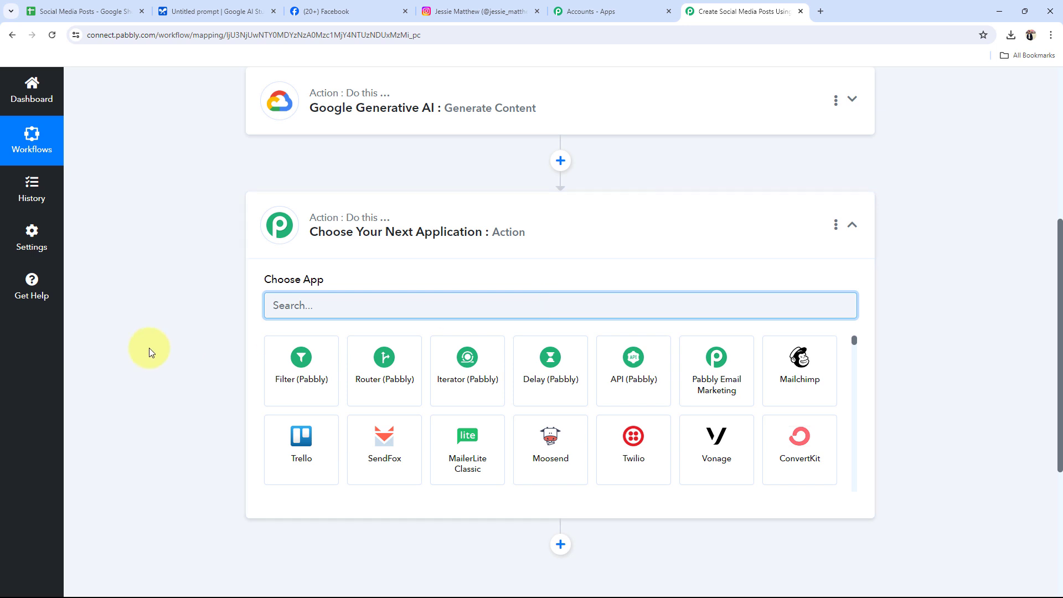
pyautogui.write('Fa')
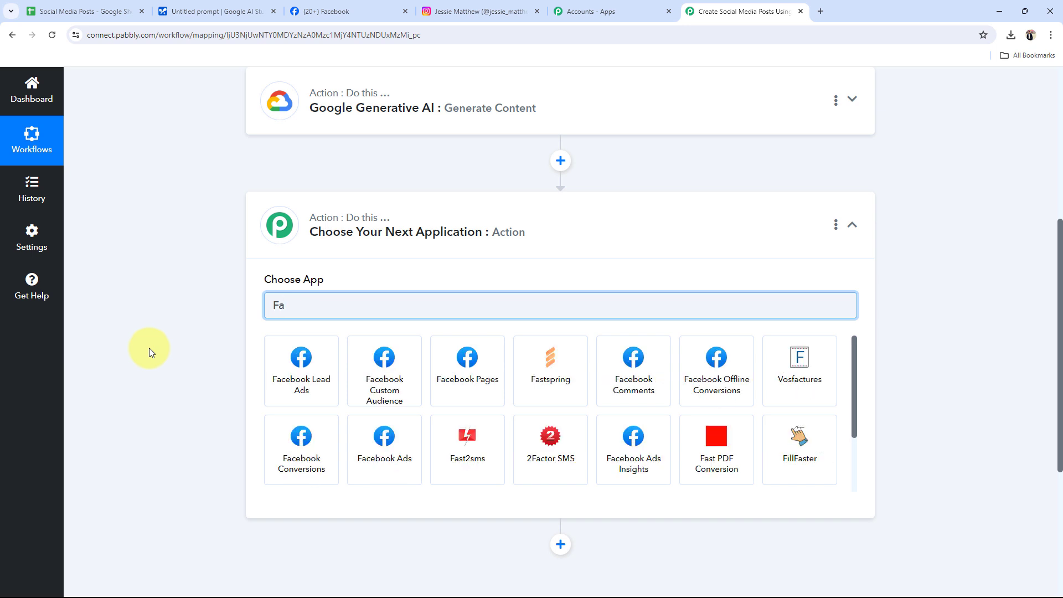
pyautogui.write('ceb')
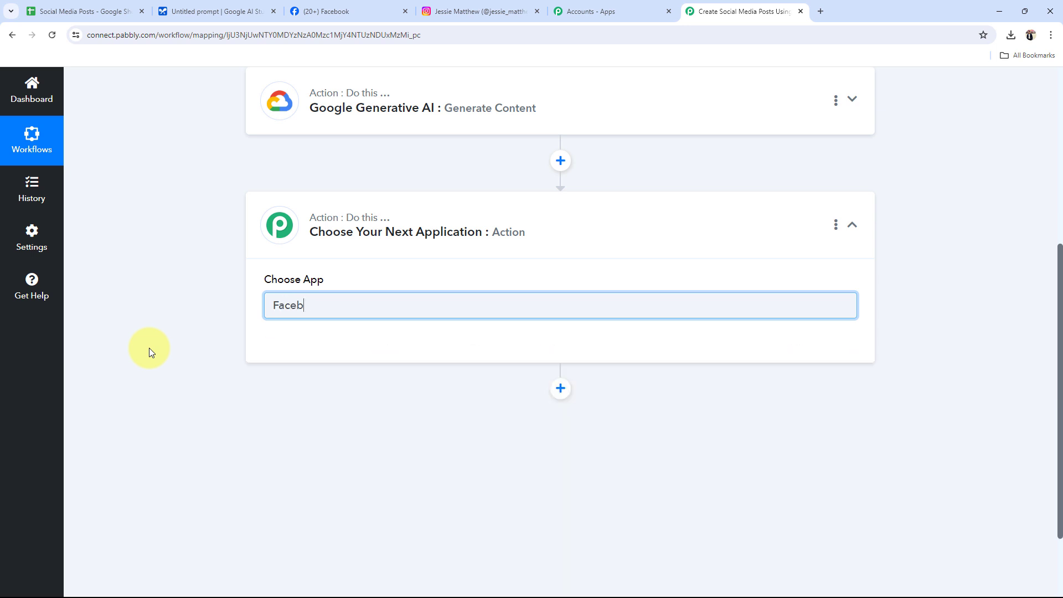
pyautogui.write('ook')
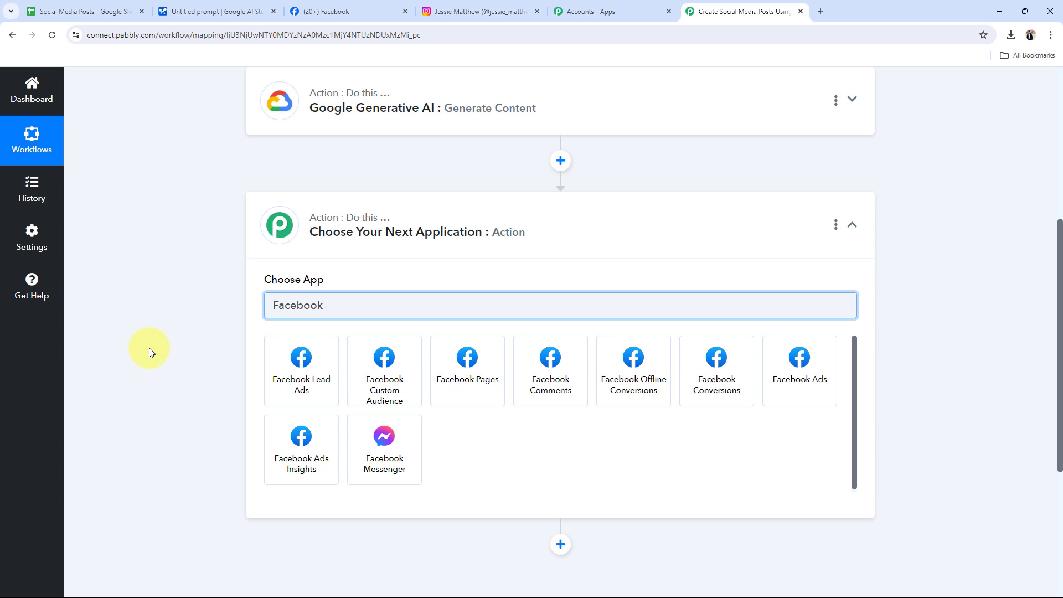
pyautogui.click(464, 368)
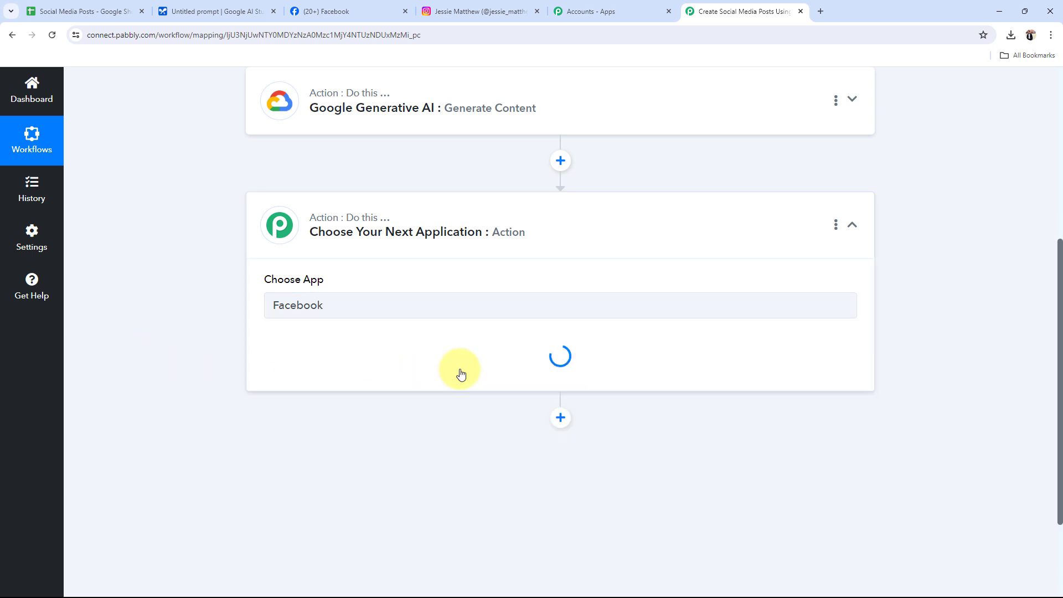
pyautogui.click(357, 373)
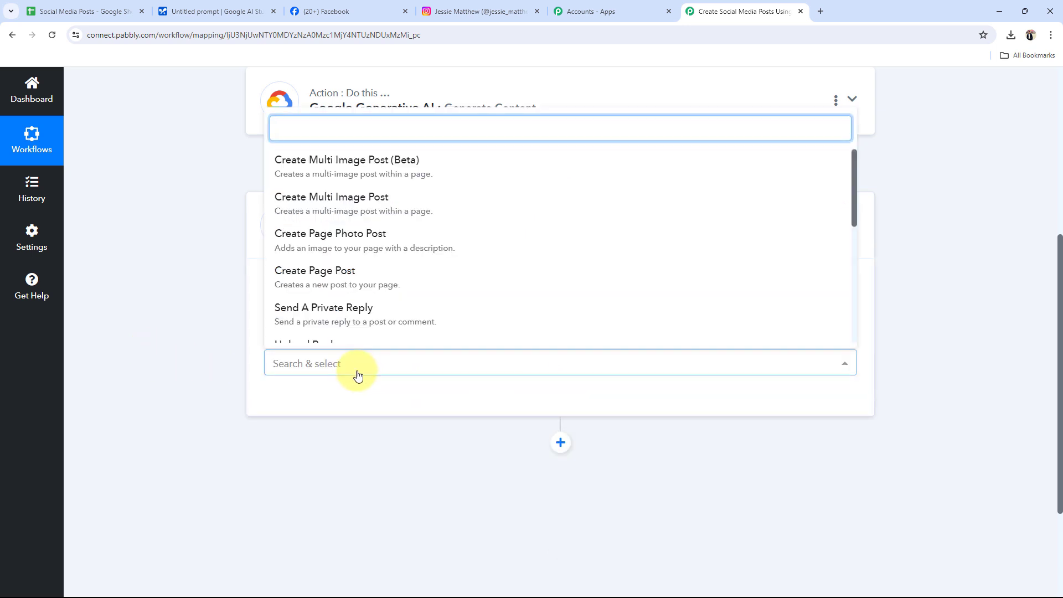
pyautogui.click(351, 239)
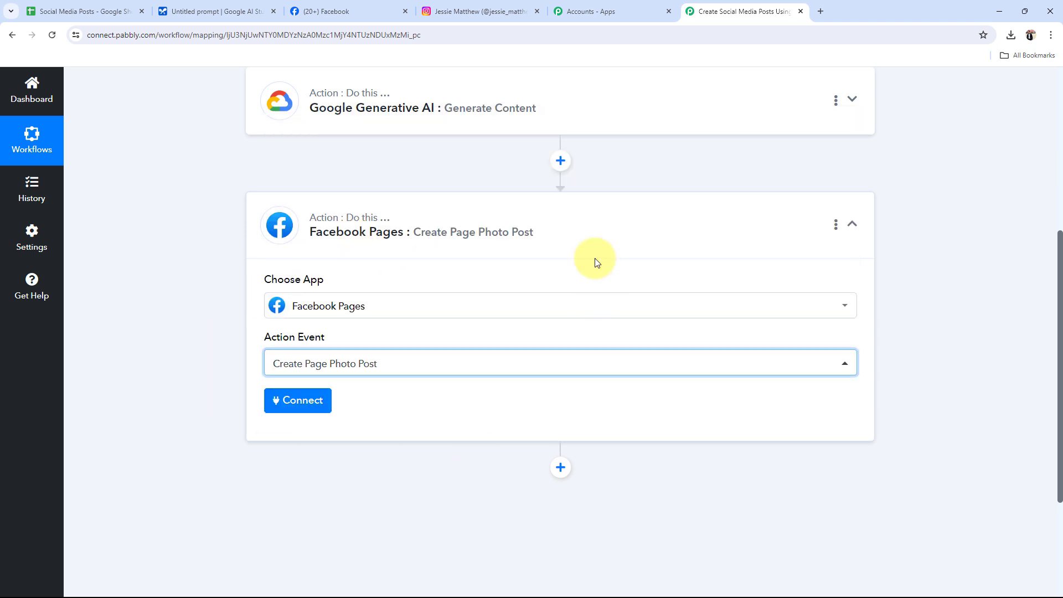
pyautogui.click(588, 239)
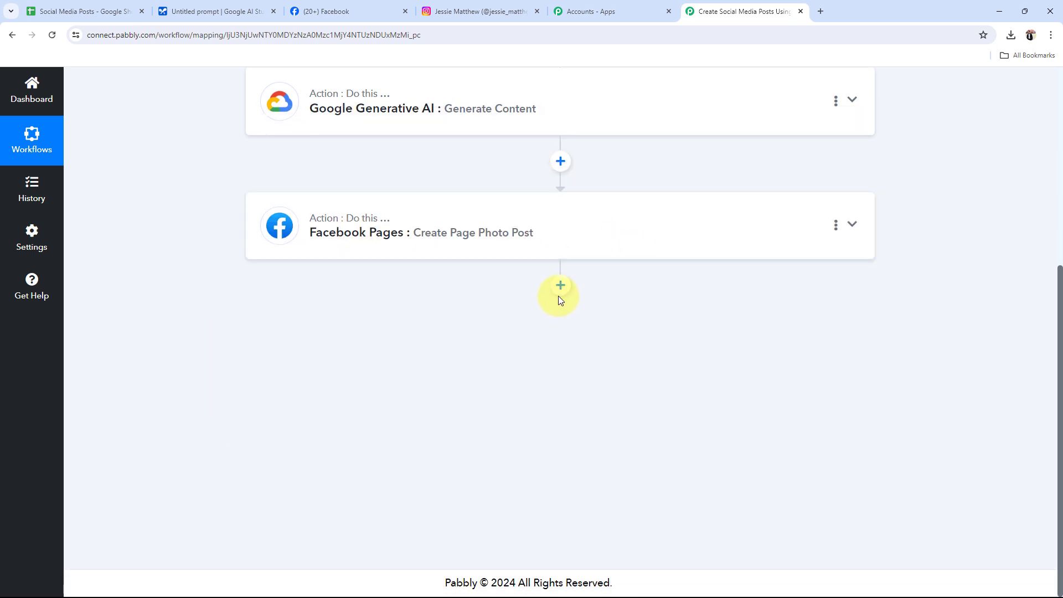
# Add an action step after Facebook Pages using Instagram for Business with the event Publish Photo.
pyautogui.click(559, 289)
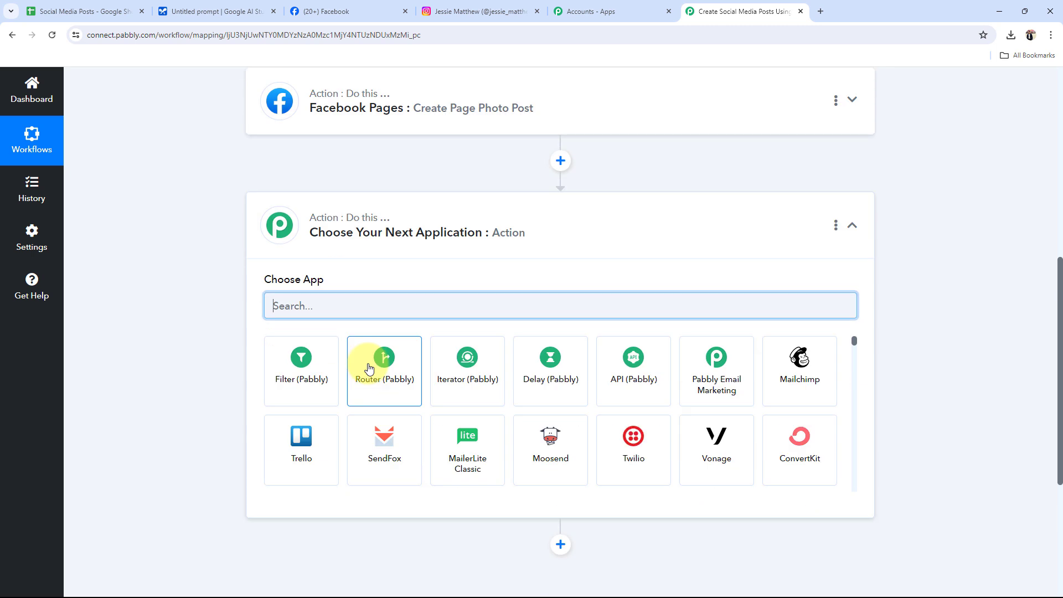
pyautogui.write('I')
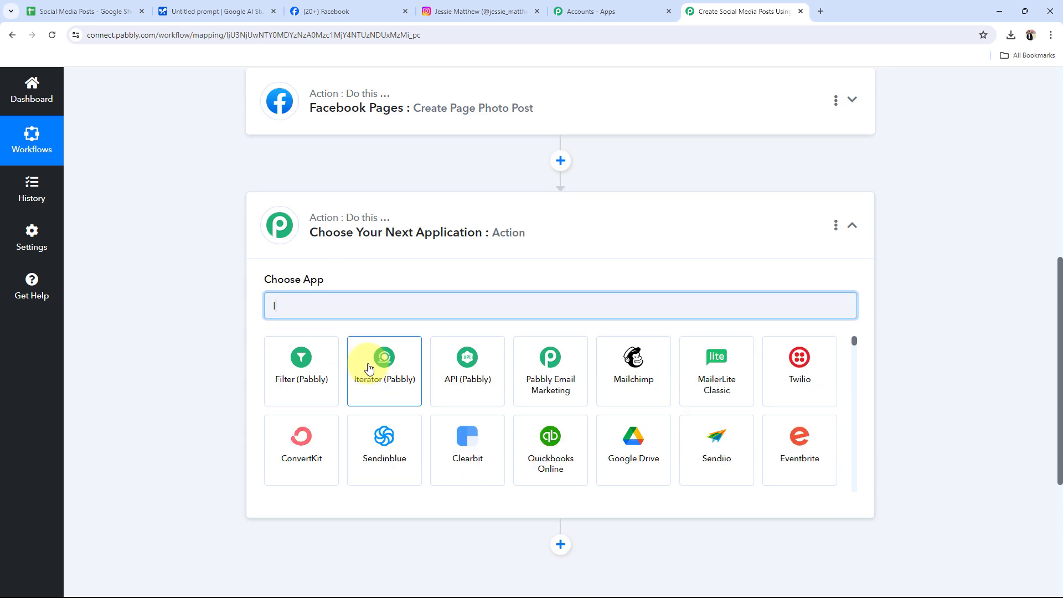
pyautogui.write('nsta')
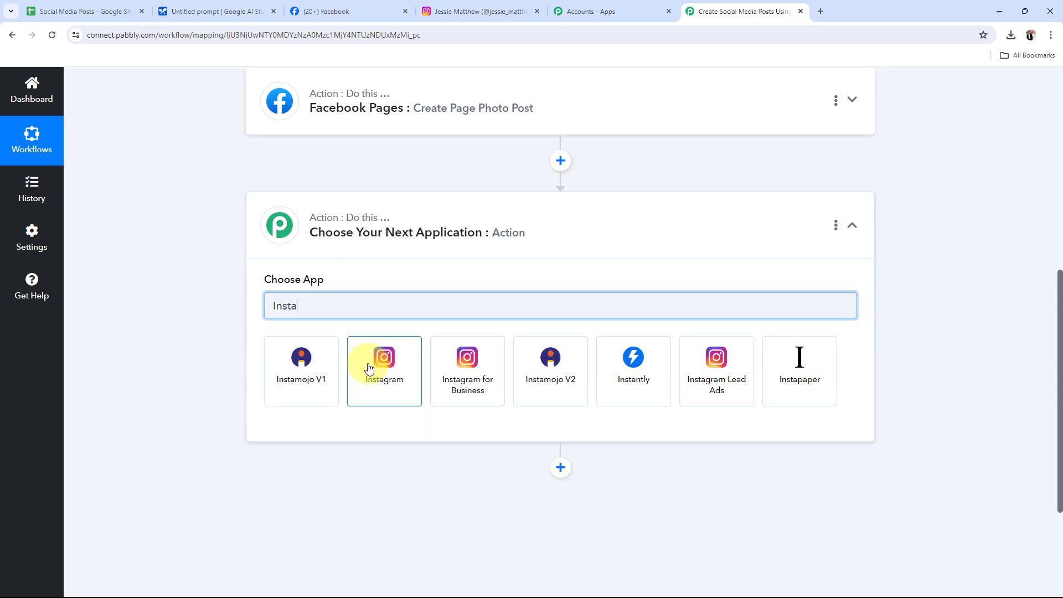
pyautogui.write('gra')
pyautogui.click(370, 368)
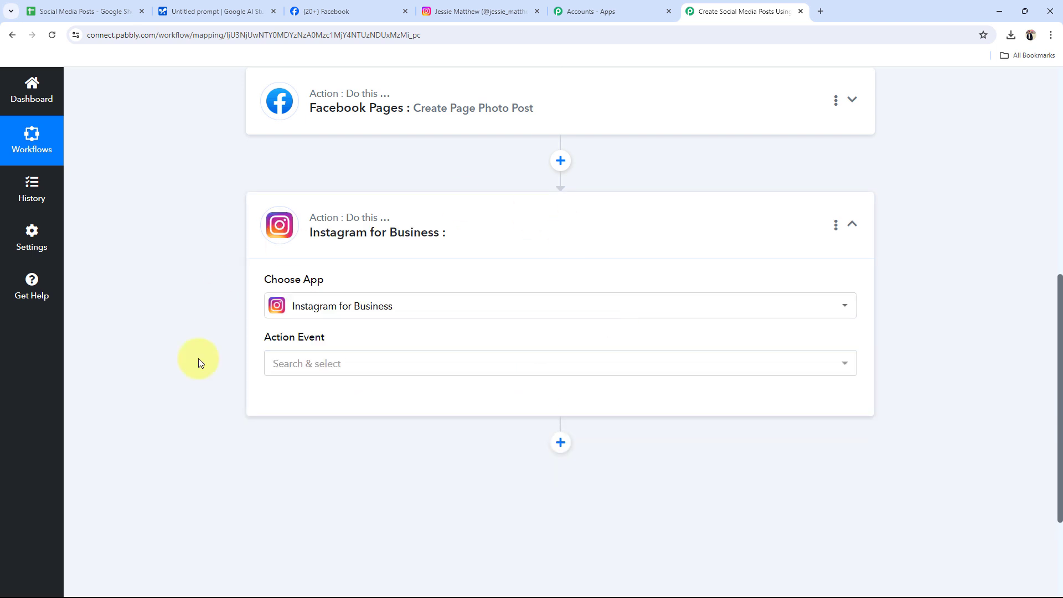
pyautogui.click(321, 362)
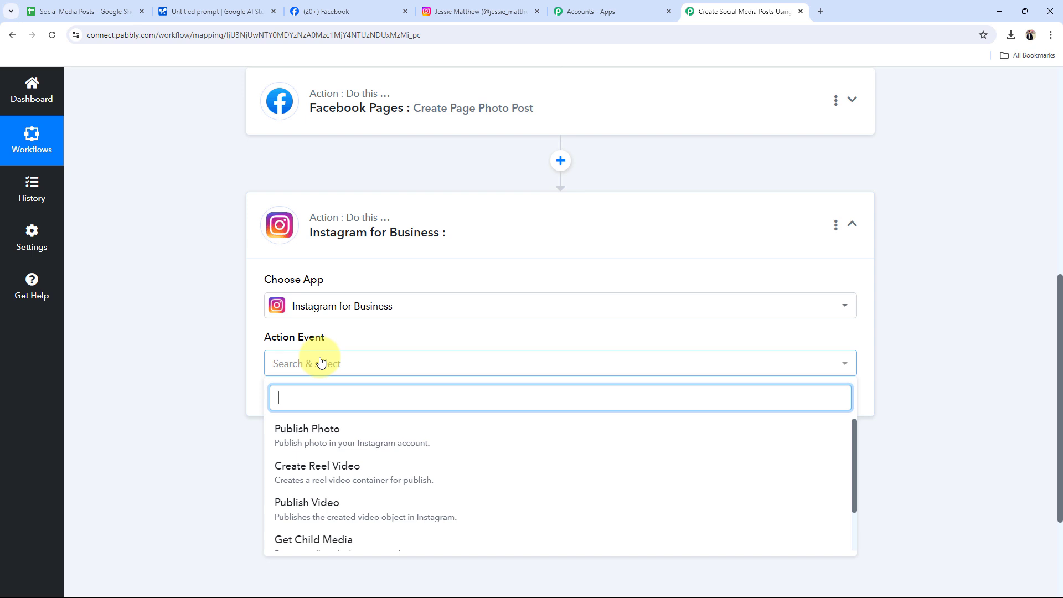
pyautogui.click(308, 434)
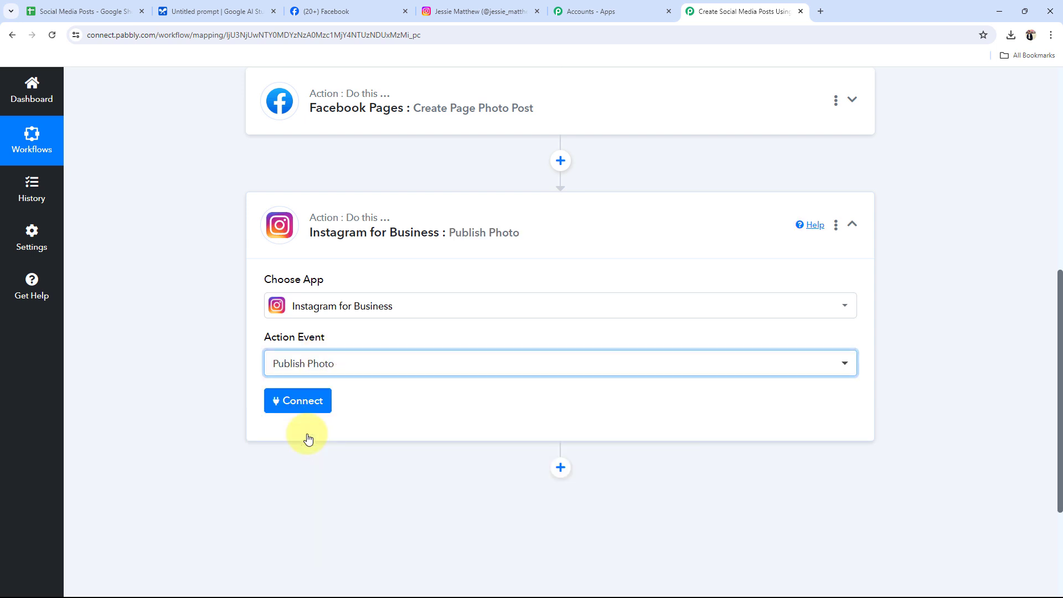
pyautogui.click(422, 255)
# Review the workflow's sequence of steps and expand the Google Sheets trigger to view its webhook URL and setup instructions.
pyautogui.scroll(6, 423, 260)
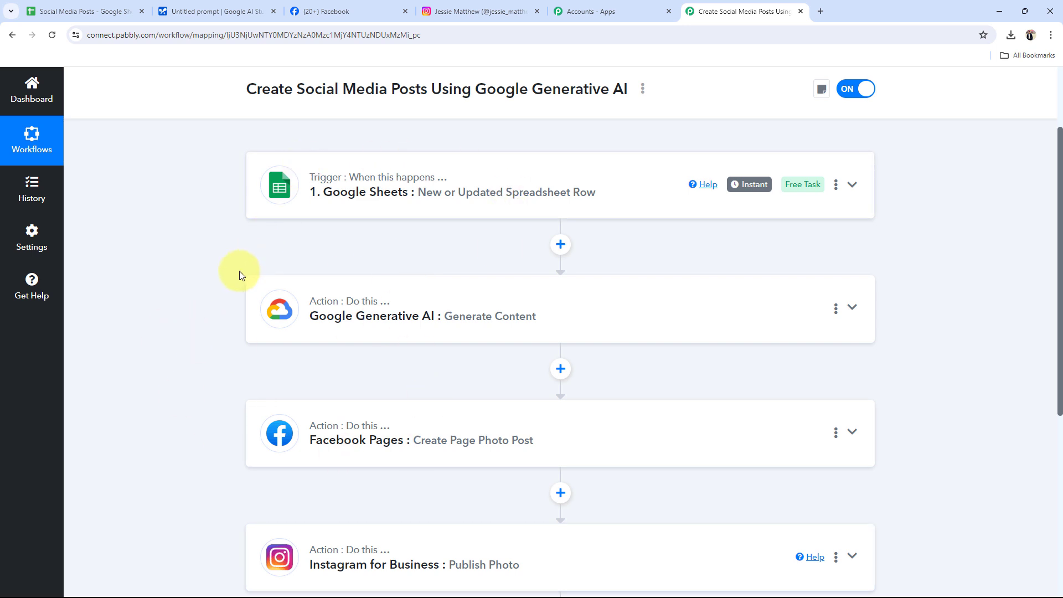
pyautogui.scroll(-2, 501, 488)
pyautogui.scroll(1, 391, 403)
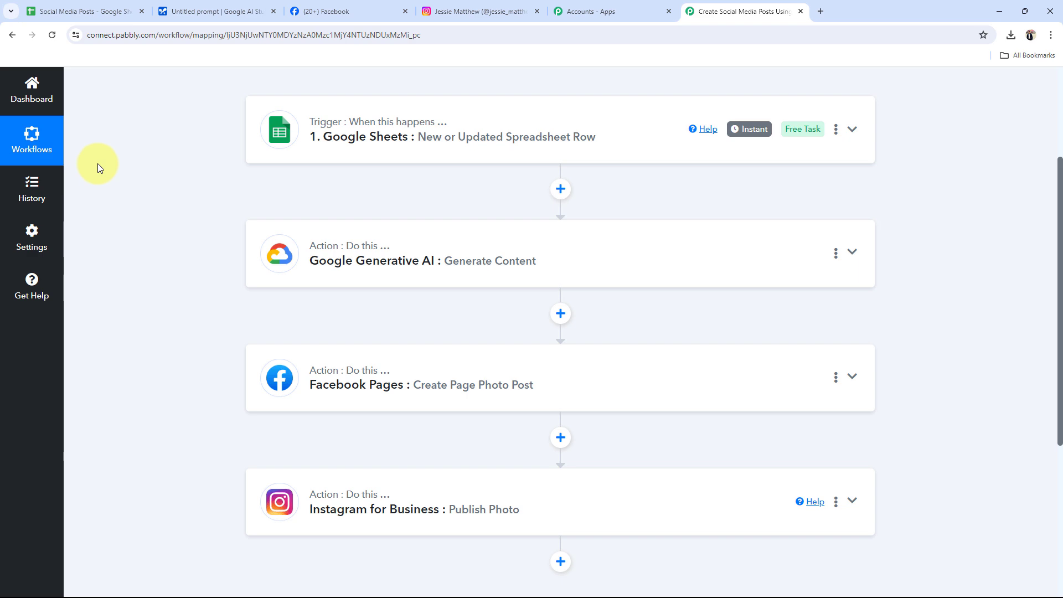
pyautogui.click(434, 119)
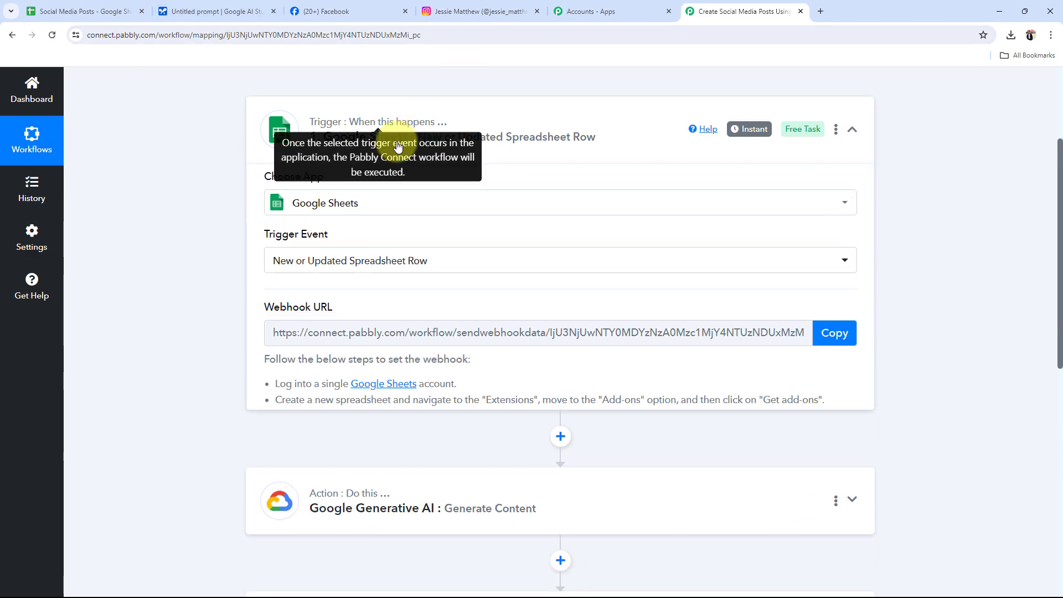
pyautogui.scroll(2, 300, 427)
pyautogui.scroll(-3, 221, 394)
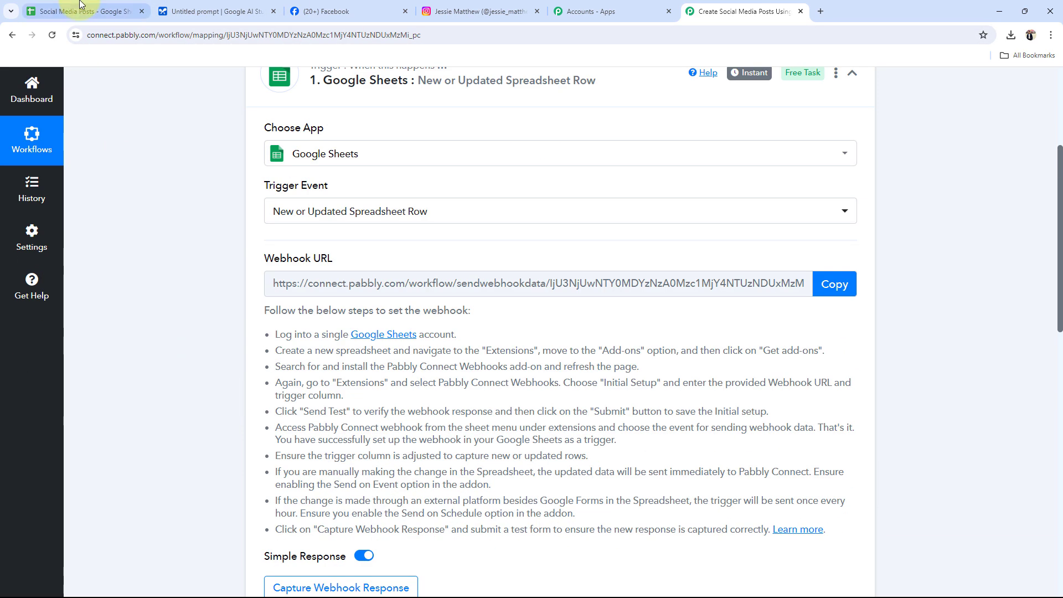
# Revisit the spreadsheet's row 3 cells for a new post title and image URL, and go back to the trigger's webhook settings.
pyautogui.click(83, 11)
pyautogui.click(102, 267)
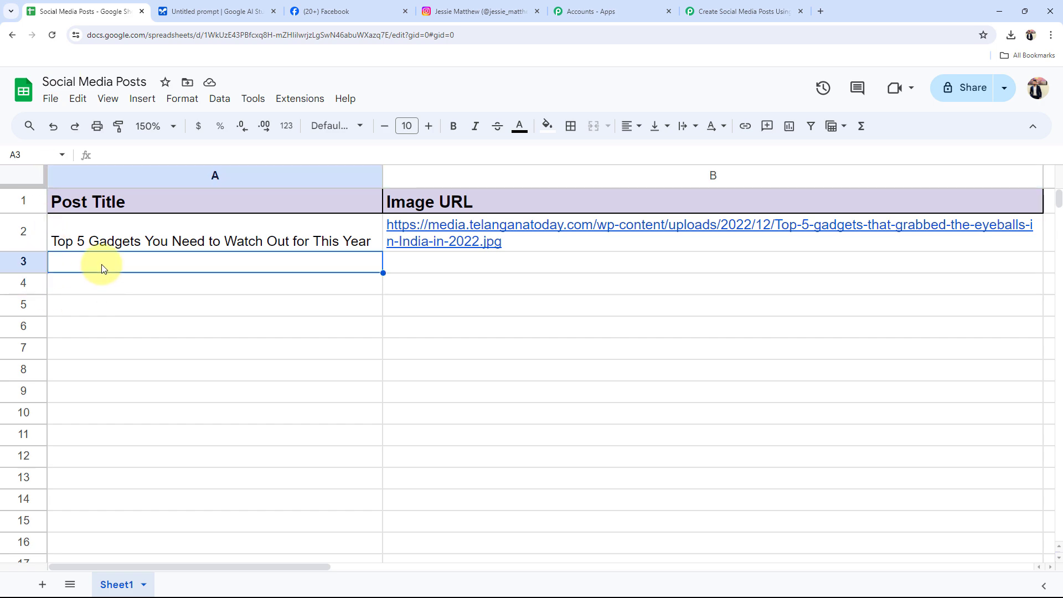
pyautogui.click(437, 263)
pyautogui.click(742, 11)
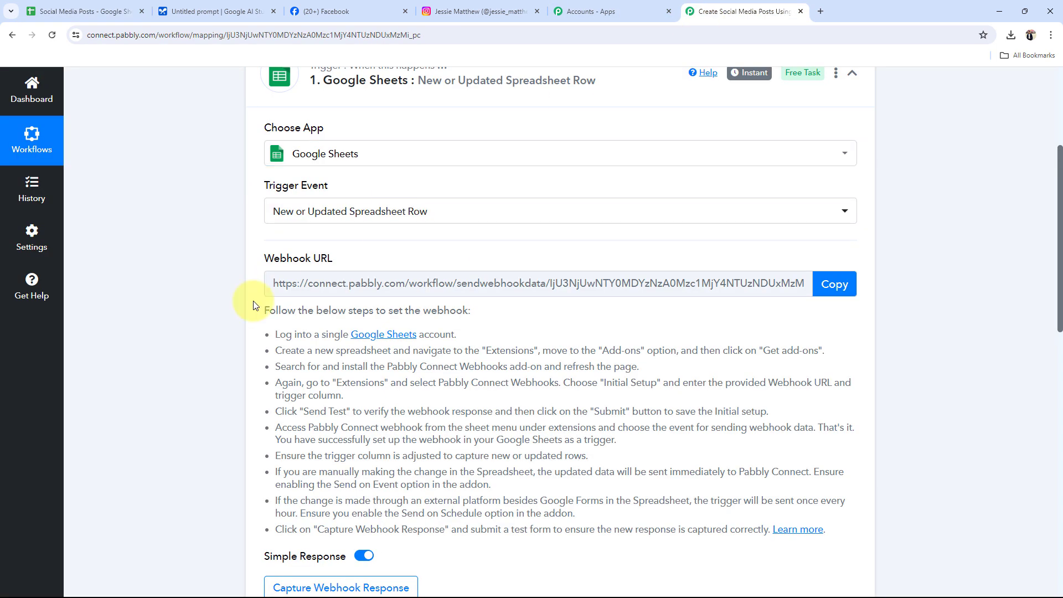
# Copy the Google Sheets trigger's webhook URL and review the webhook setup instructions.
pyautogui.scroll(-3, 260, 387)
pyautogui.scroll(2, 58, 370)
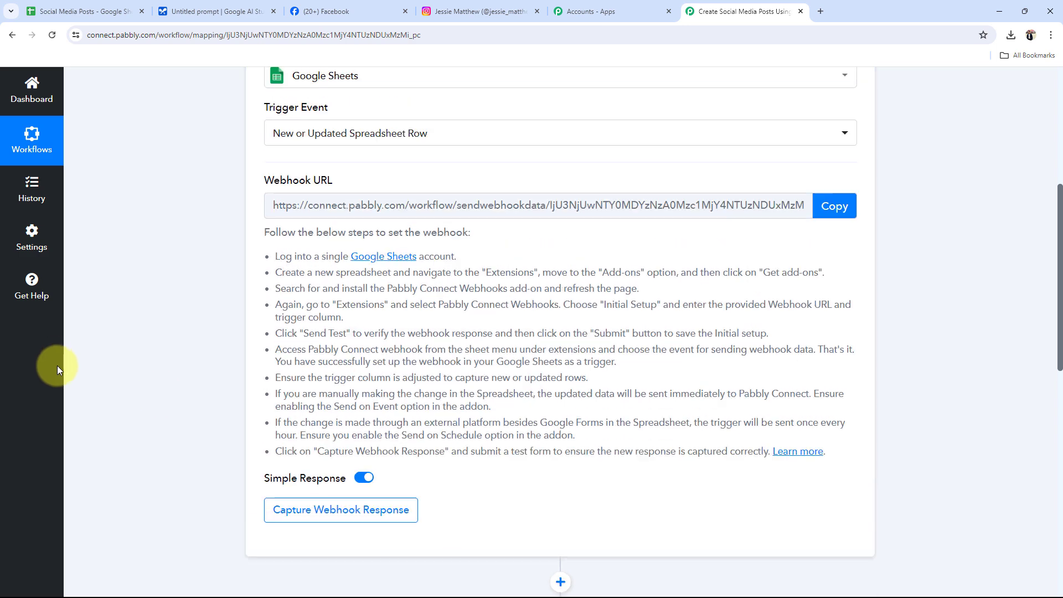
pyautogui.moveTo(265, 205); pyautogui.dragTo(415, 204)
pyautogui.click(211, 289)
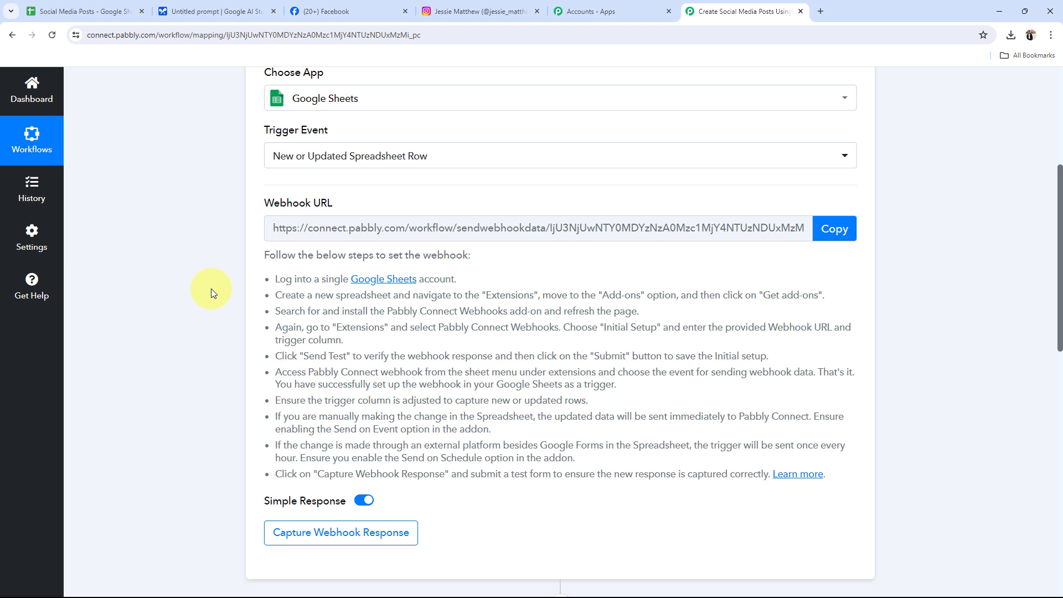
pyautogui.click(834, 229)
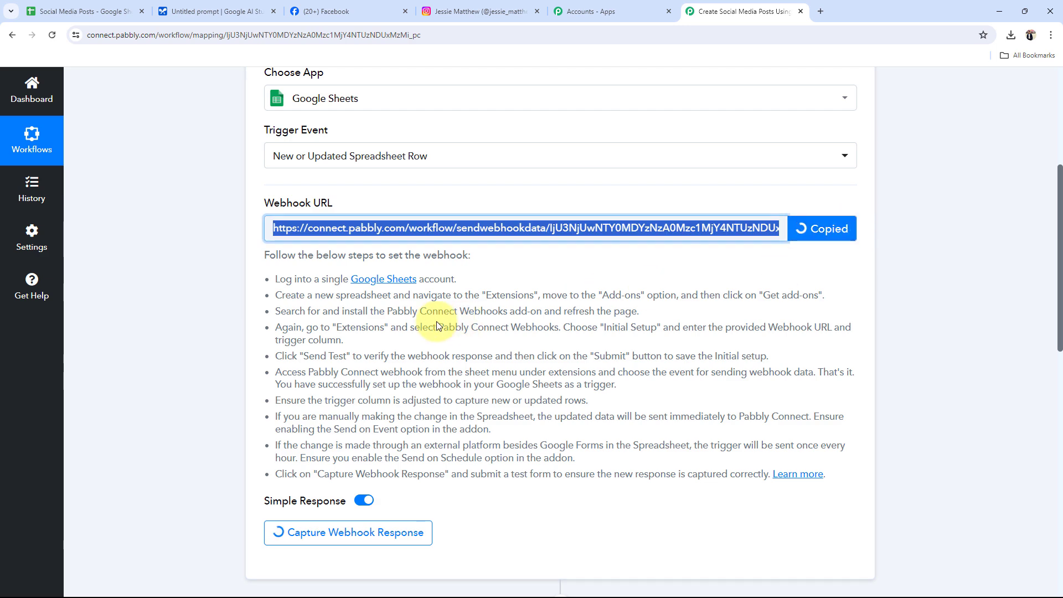
pyautogui.moveTo(273, 279); pyautogui.dragTo(707, 501)
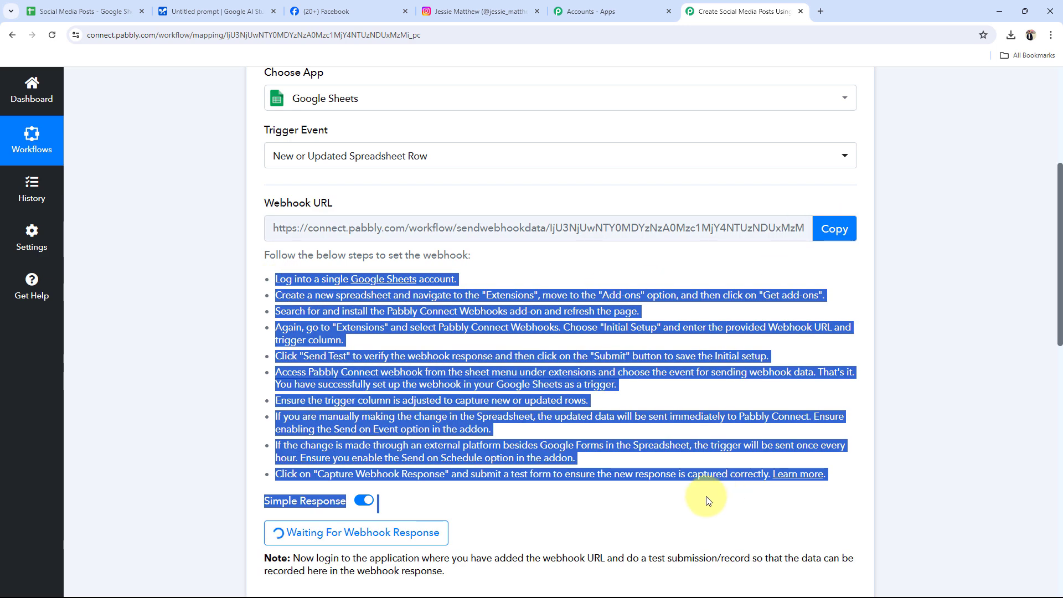
pyautogui.click(708, 501)
pyautogui.scroll(-1, 559, 476)
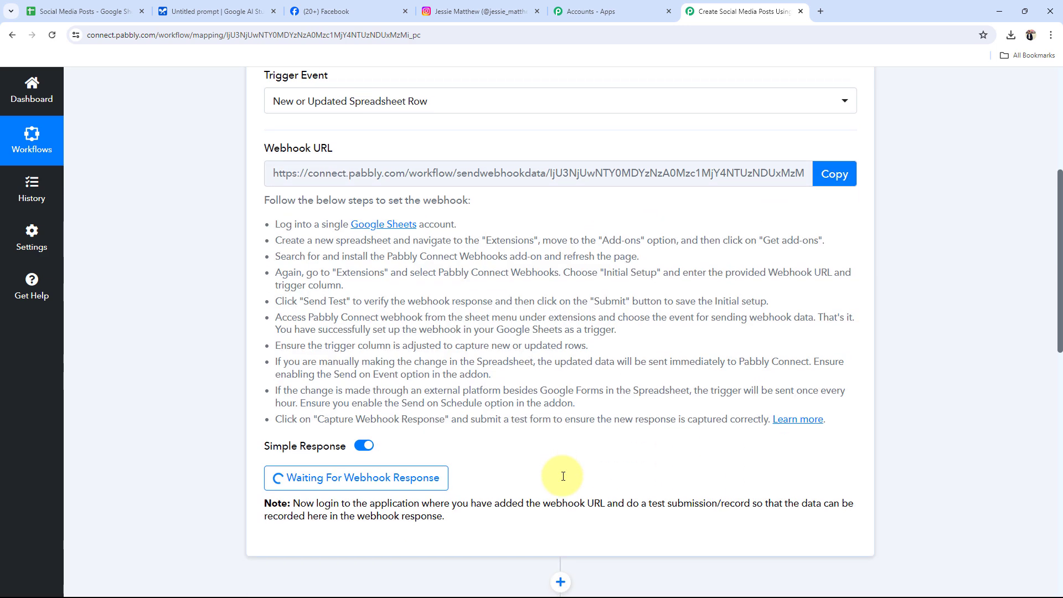
# In the Social Media Posts spreadsheet, search the Google Workspace Marketplace for Pabbly, view the Pabbly Connect Webhooks listing and close it.
pyautogui.click(29, 6)
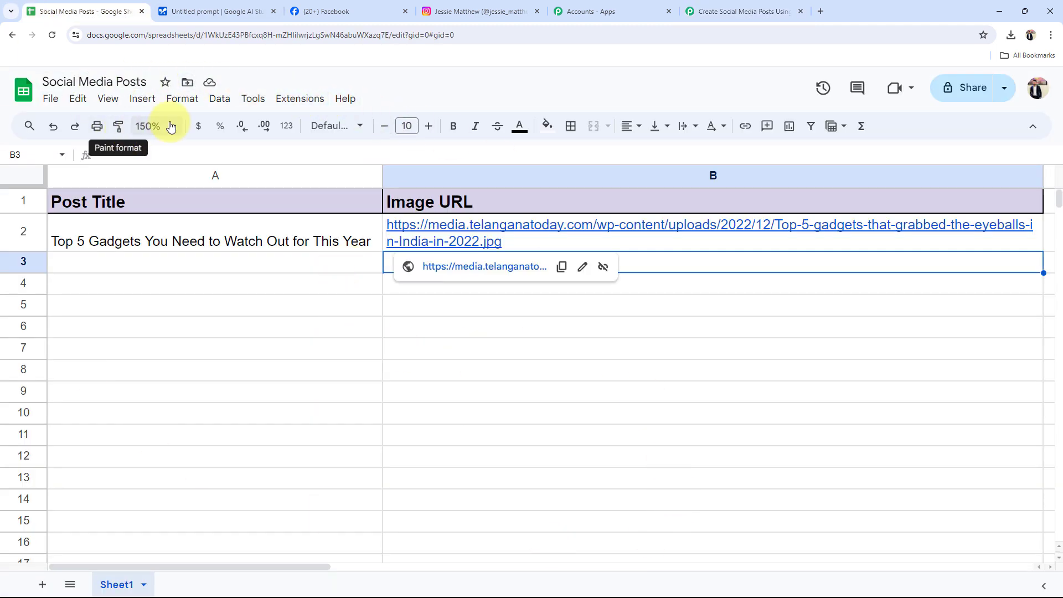
pyautogui.click(298, 100)
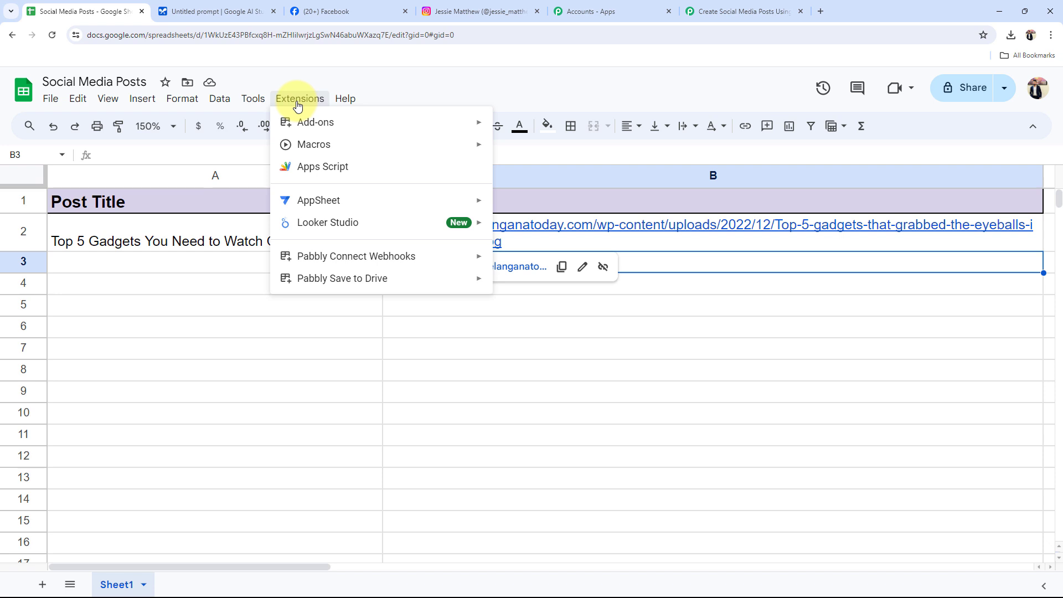
pyautogui.moveTo(301, 130)
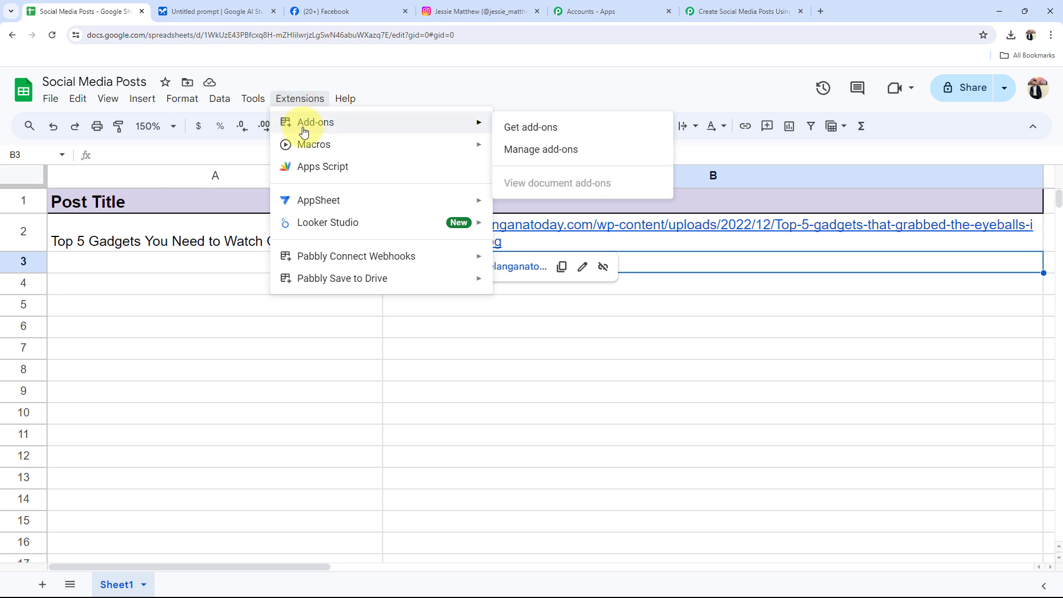
pyautogui.click(586, 132)
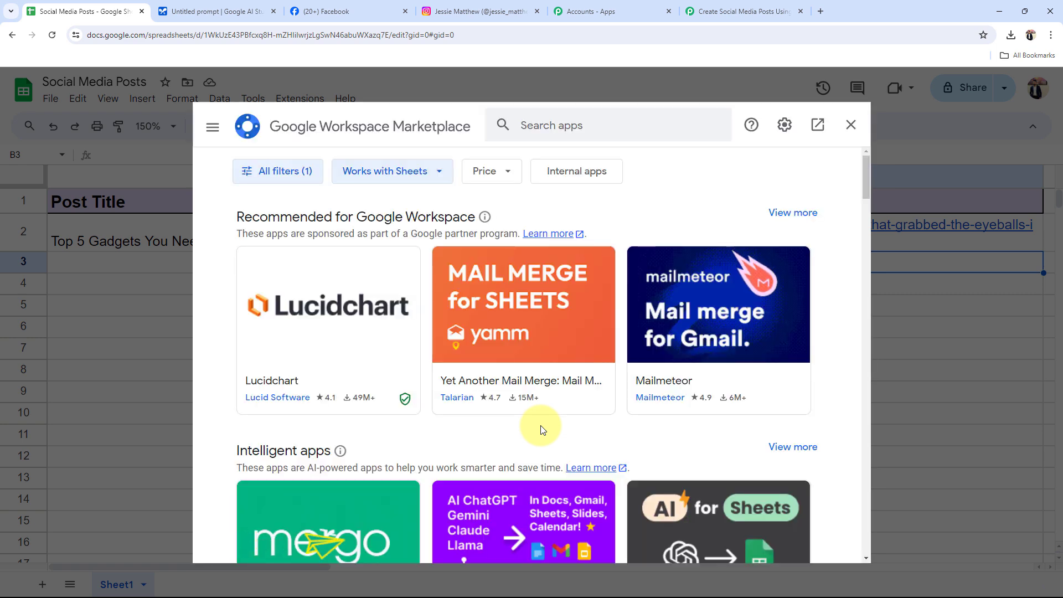
pyautogui.click(547, 123)
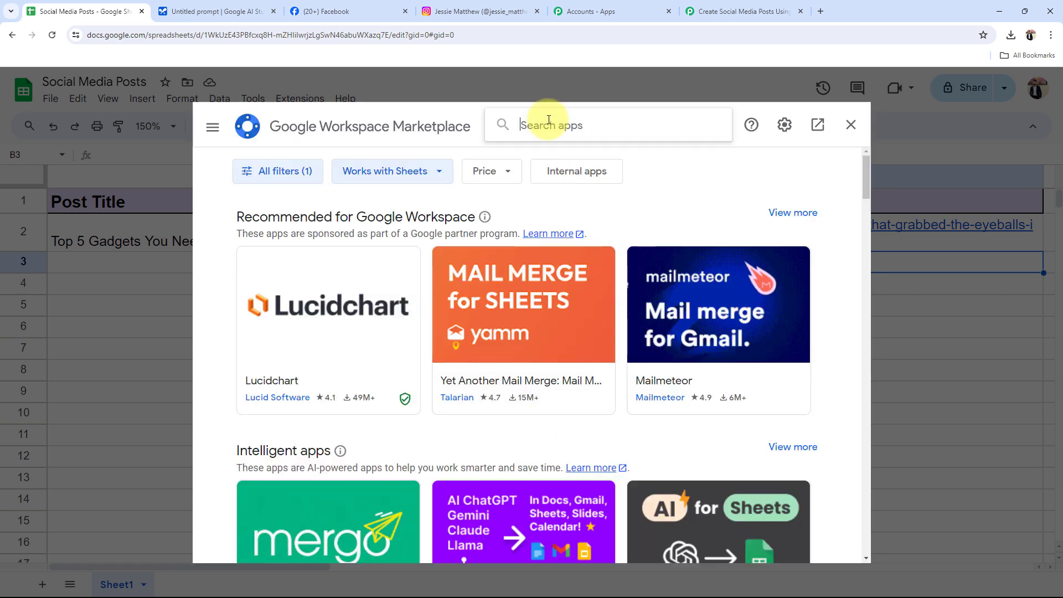
pyautogui.write('Pa')
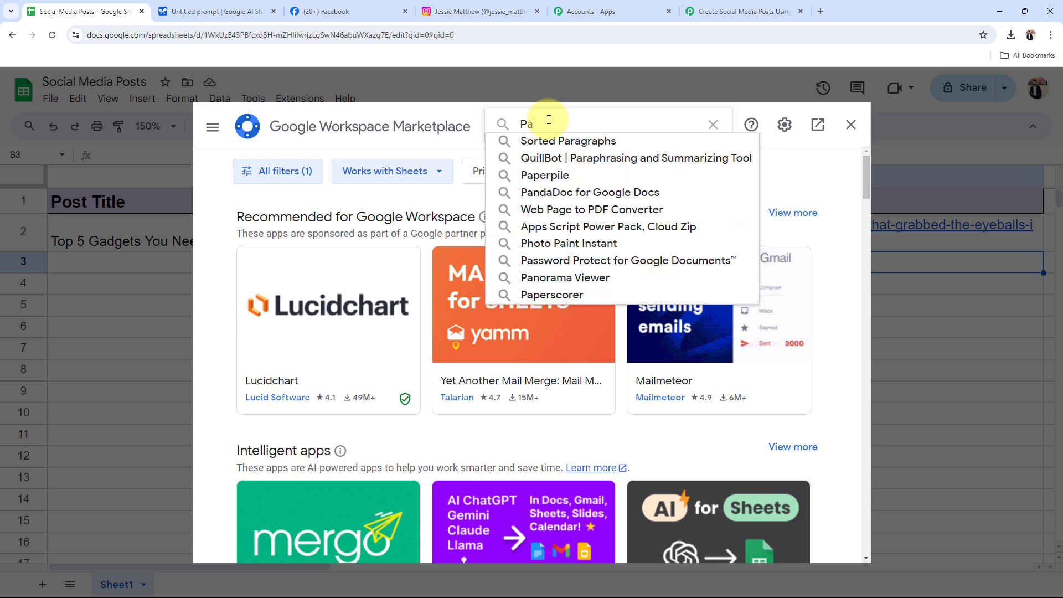
pyautogui.write('bbly')
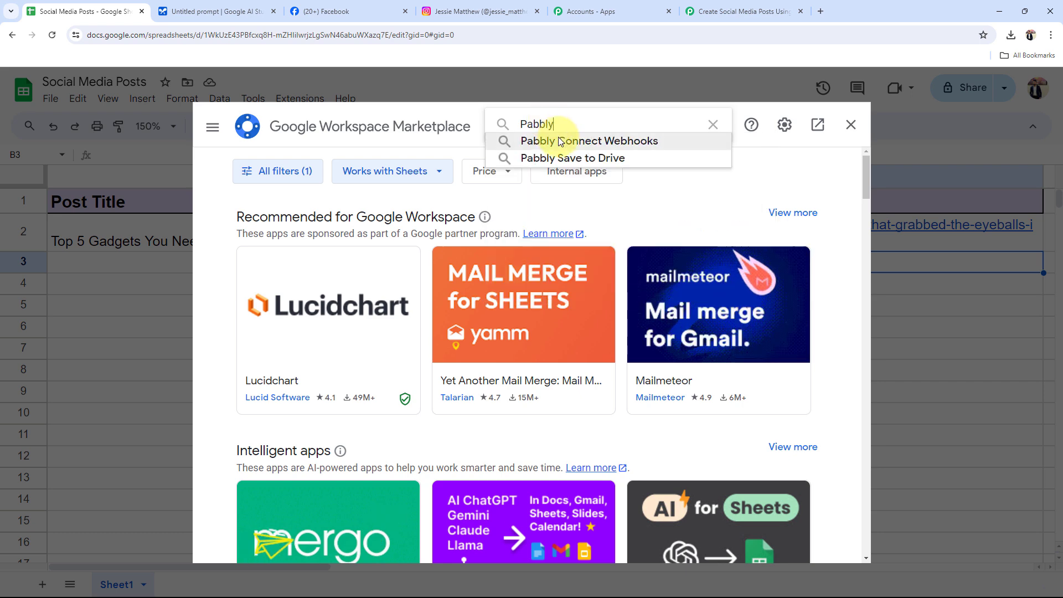
pyautogui.click(558, 140)
pyautogui.click(279, 324)
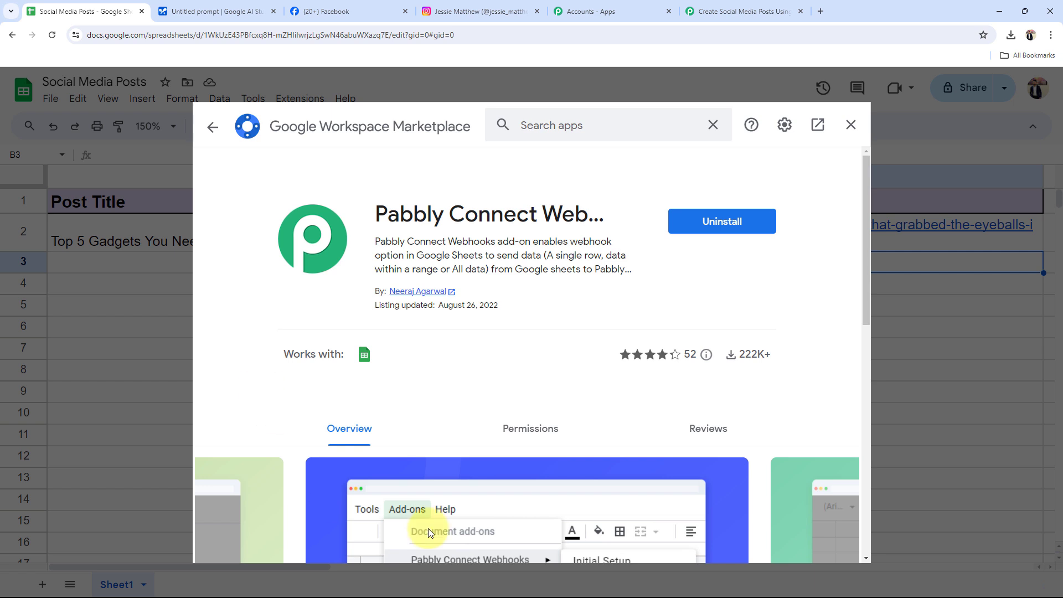
pyautogui.click(849, 126)
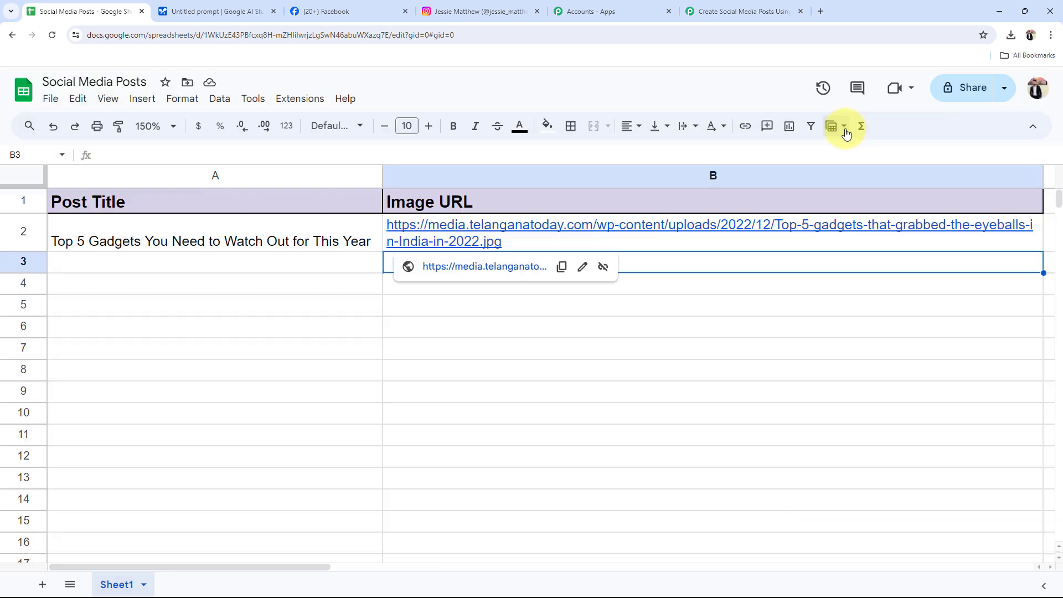
pyautogui.click(629, 470)
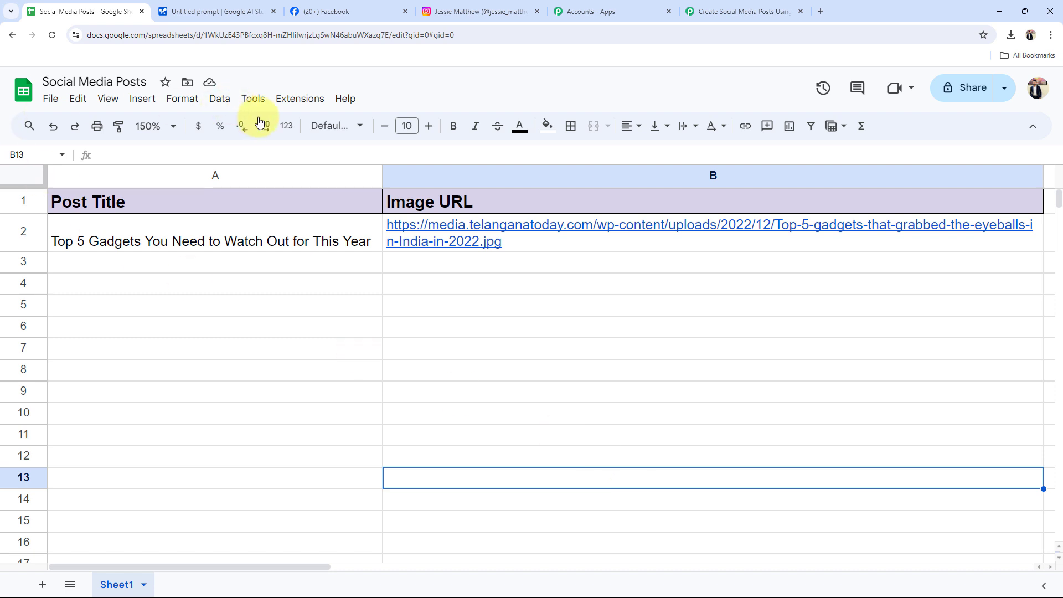
# Open the Pabbly Connect Webhooks Initial Setup for Sheet1 and fill in the webhook URL copied from the Pabbly Connect trigger.
pyautogui.click(294, 108)
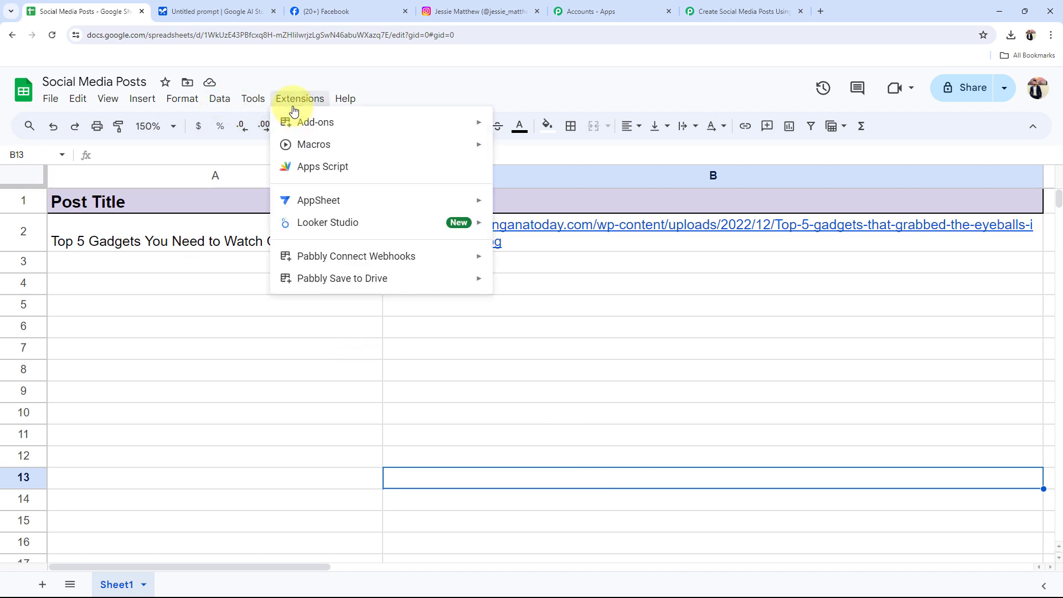
pyautogui.moveTo(311, 263)
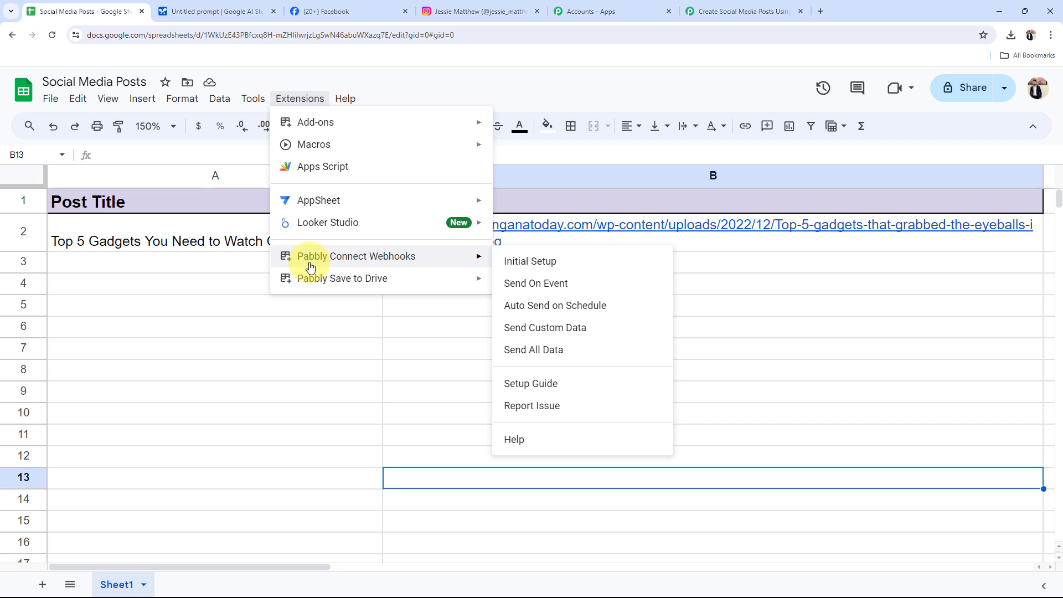
pyautogui.click(569, 265)
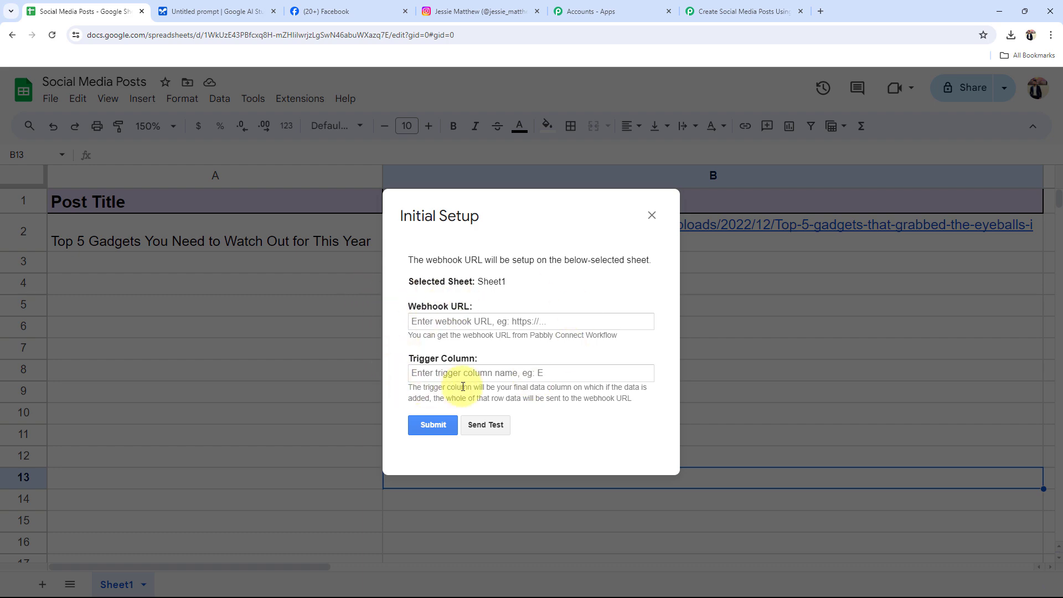
pyautogui.click(719, 10)
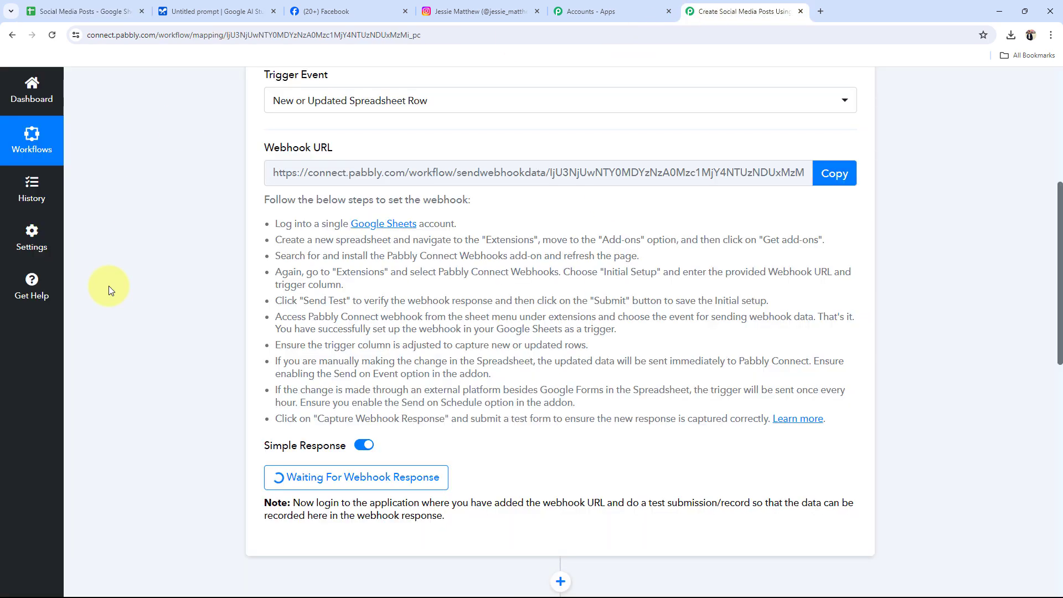
pyautogui.click(825, 176)
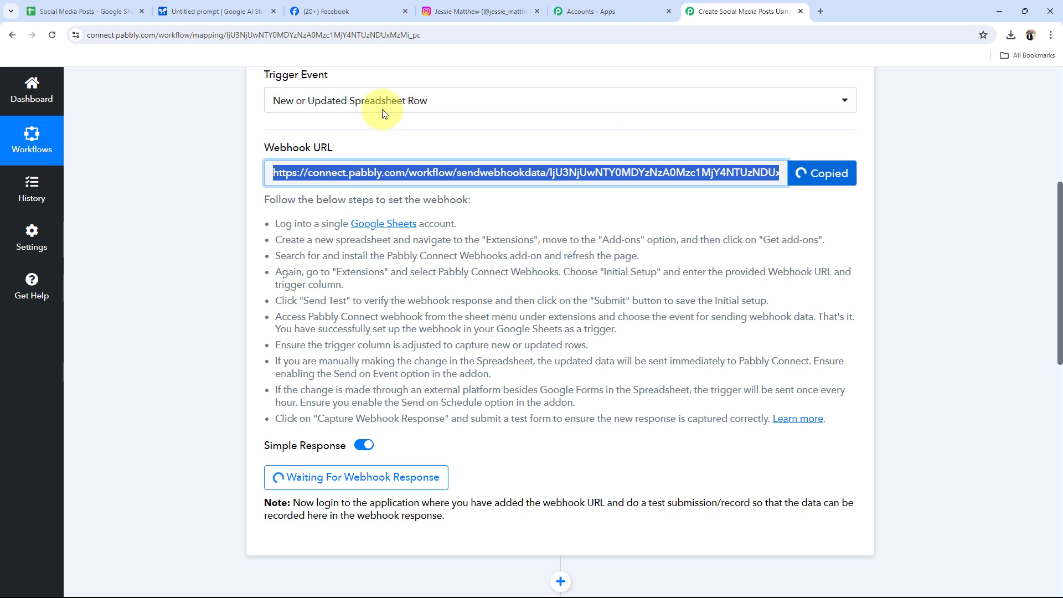
pyautogui.click(83, 11)
pyautogui.click(458, 314)
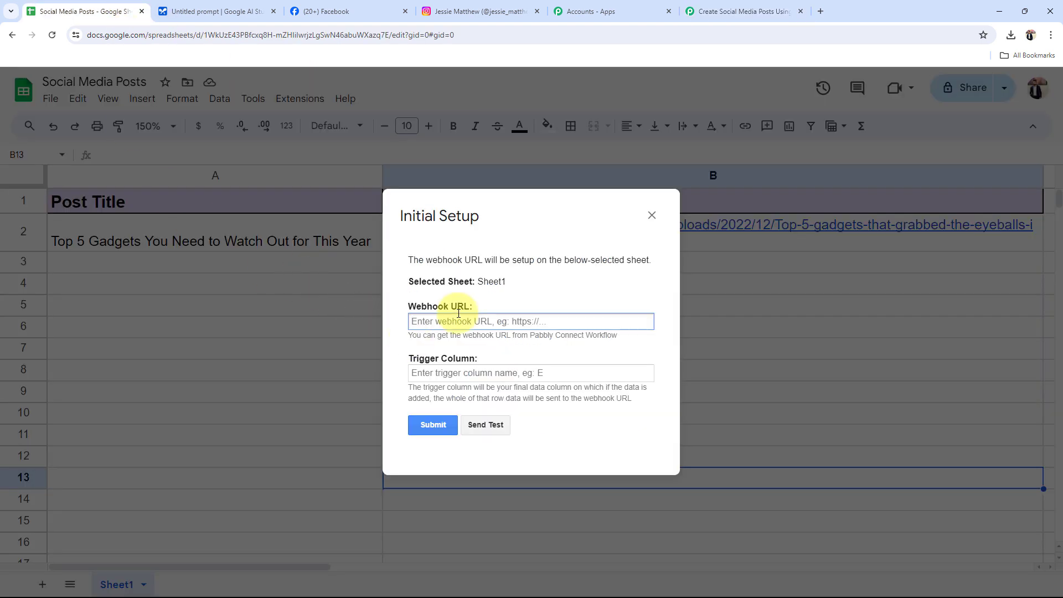
pyautogui.hotkey('ctrl', 'v')
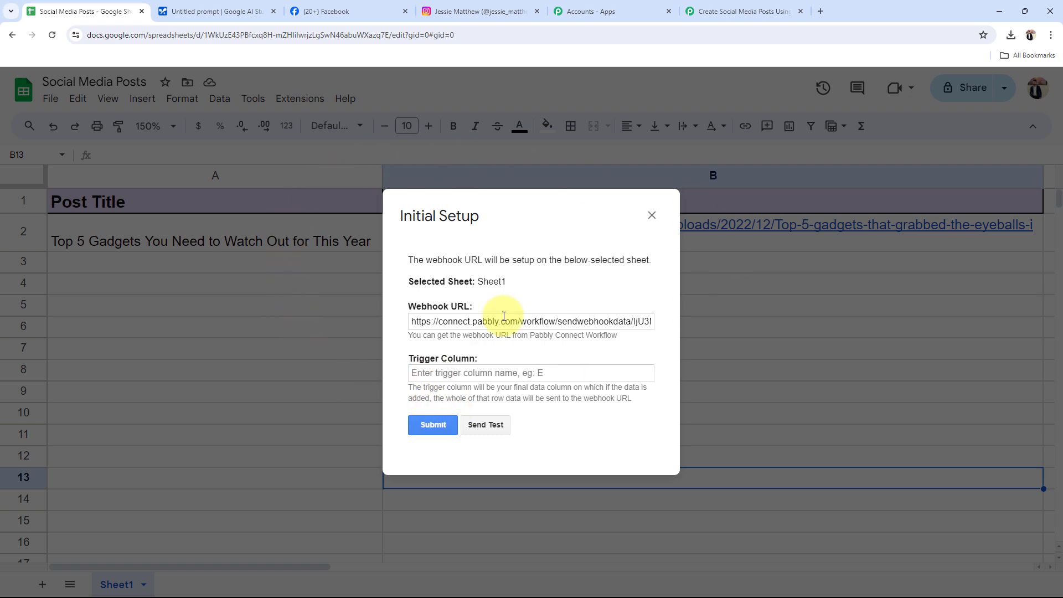
# Set the trigger column to B in the Initial Setup.
pyautogui.click(462, 373)
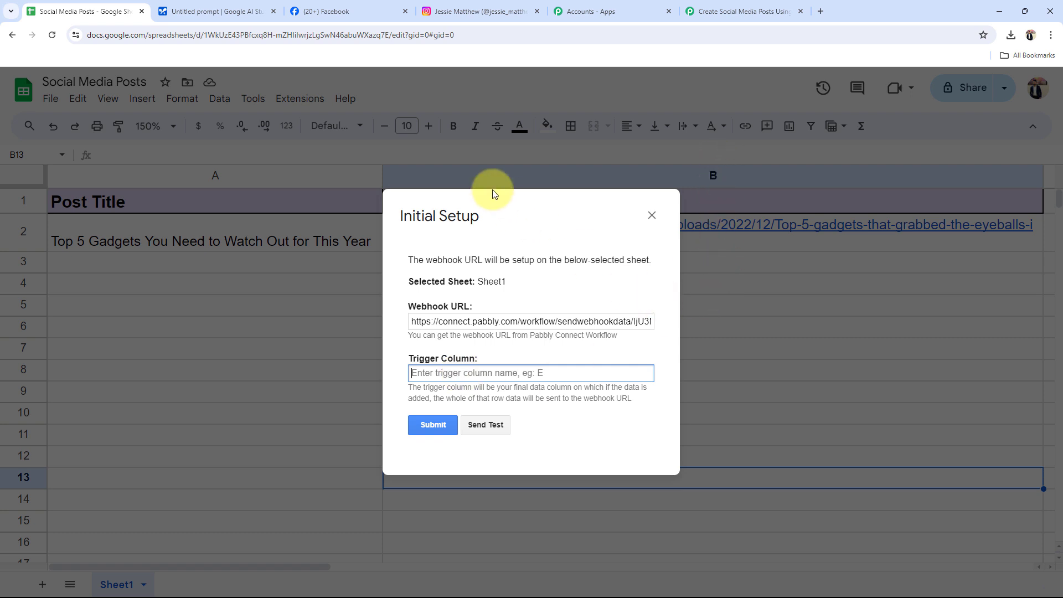
pyautogui.moveTo(400, 216)
pyautogui.mouseDown()
pyautogui.moveTo(460, 218)
pyautogui.moveTo(404, 216)
pyautogui.mouseUp()
pyautogui.click(513, 227)
pyautogui.click(421, 371)
pyautogui.write('B')
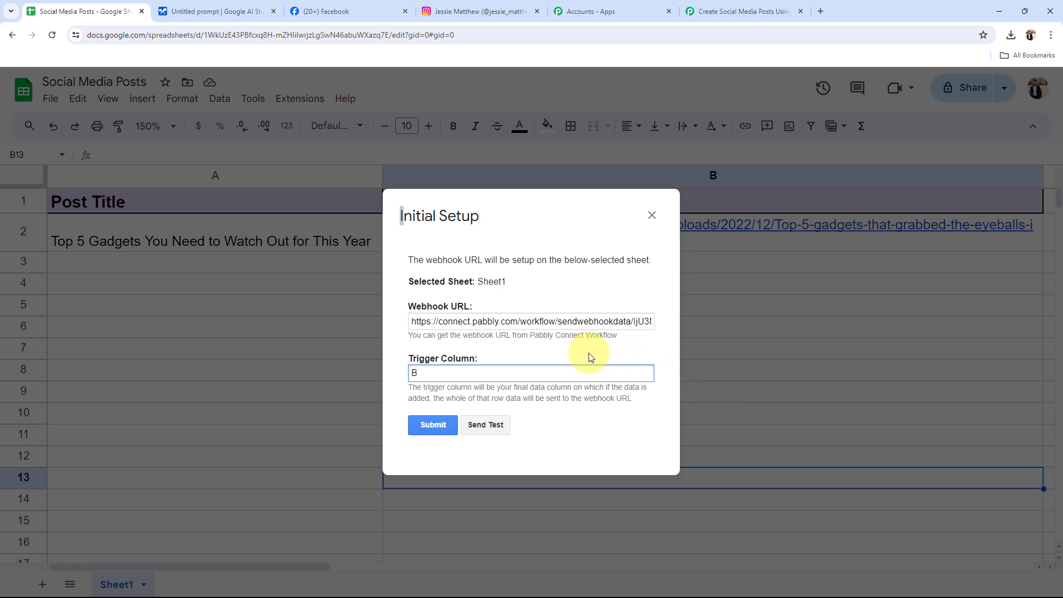
# Send a test of the sheet's data to the webhook and check the response message.
pyautogui.click(498, 427)
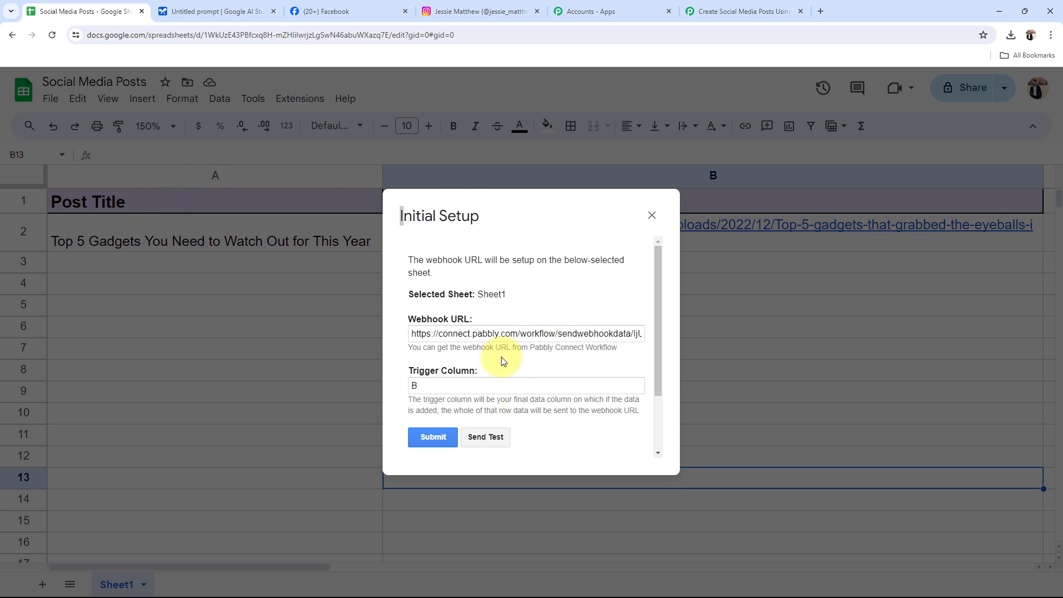
pyautogui.scroll(-2, 503, 361)
pyautogui.tripleClick(474, 398)
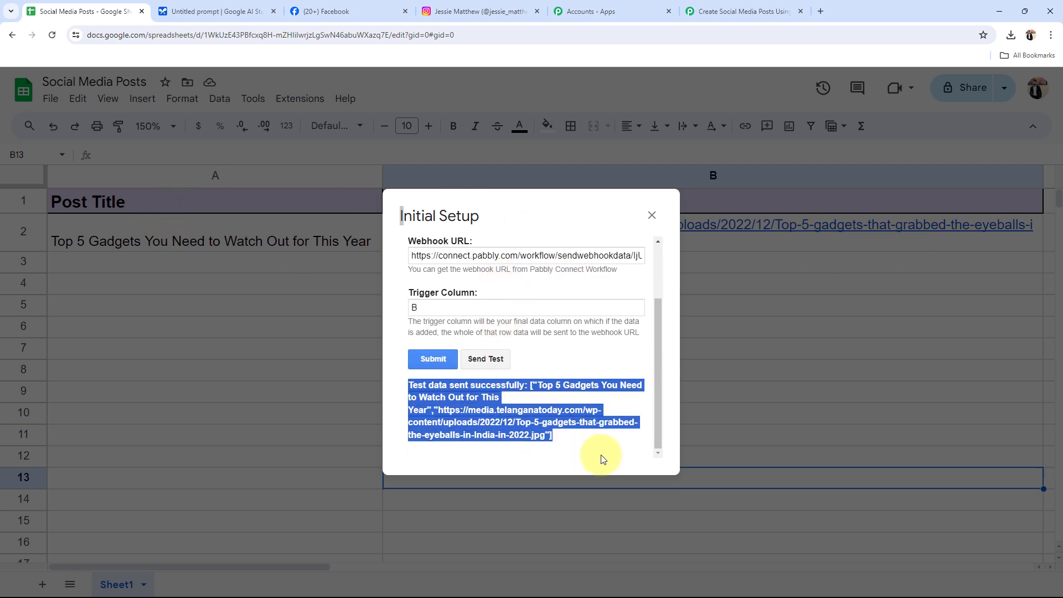
pyautogui.click(563, 366)
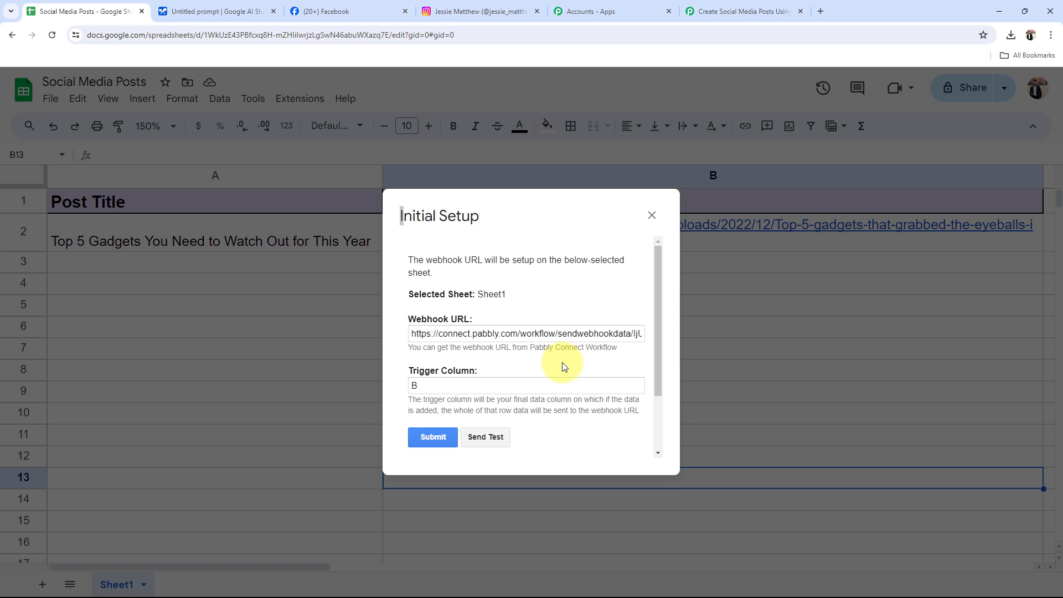
# Submit the webhook's Initial Setup, check the confirmation message and close the dialog.
pyautogui.click(424, 443)
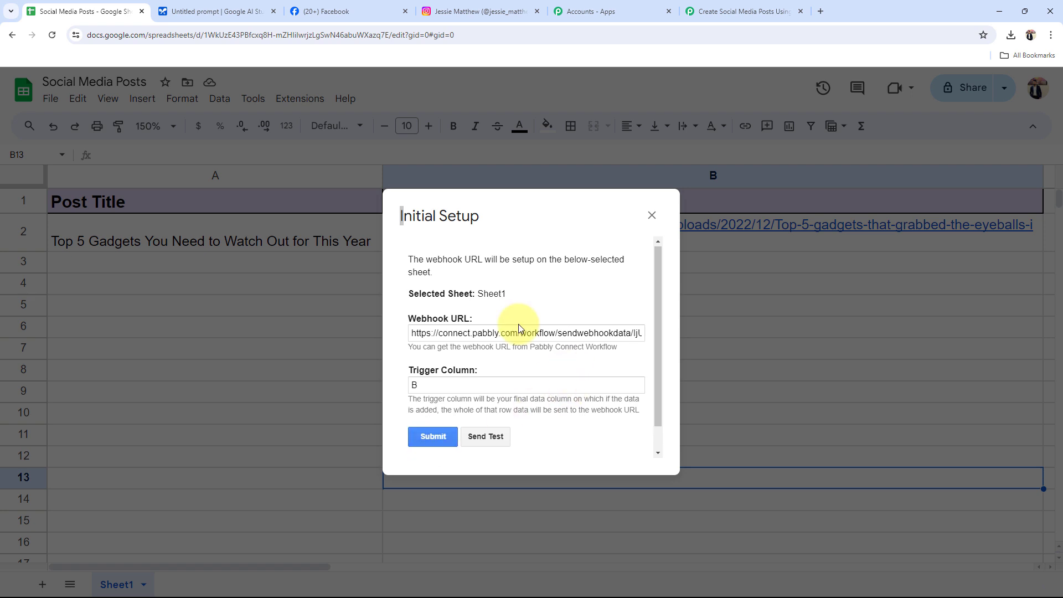
pyautogui.moveTo(408, 440); pyautogui.dragTo(552, 440)
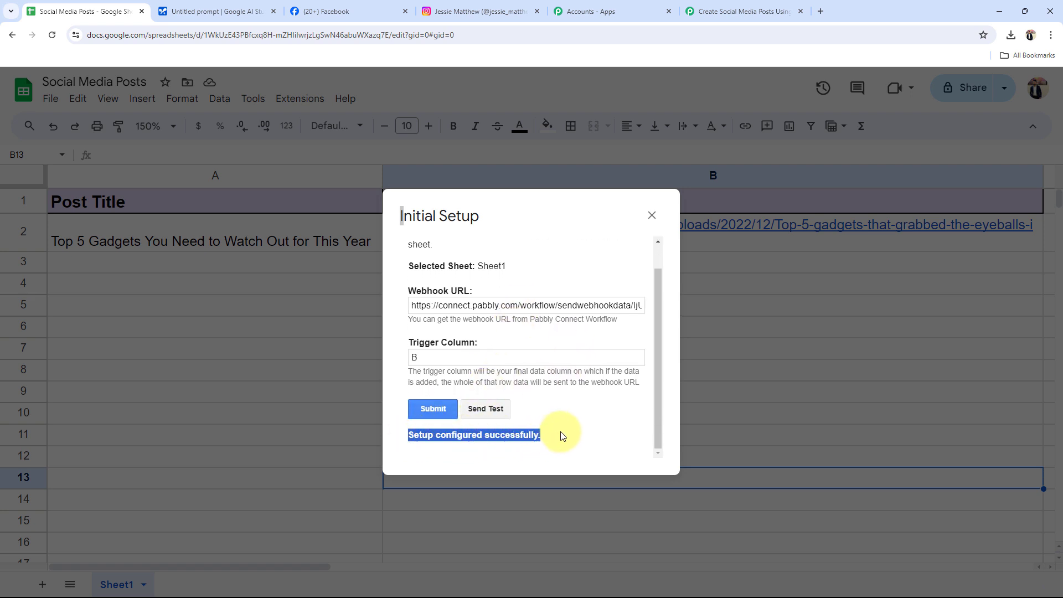
pyautogui.click(561, 436)
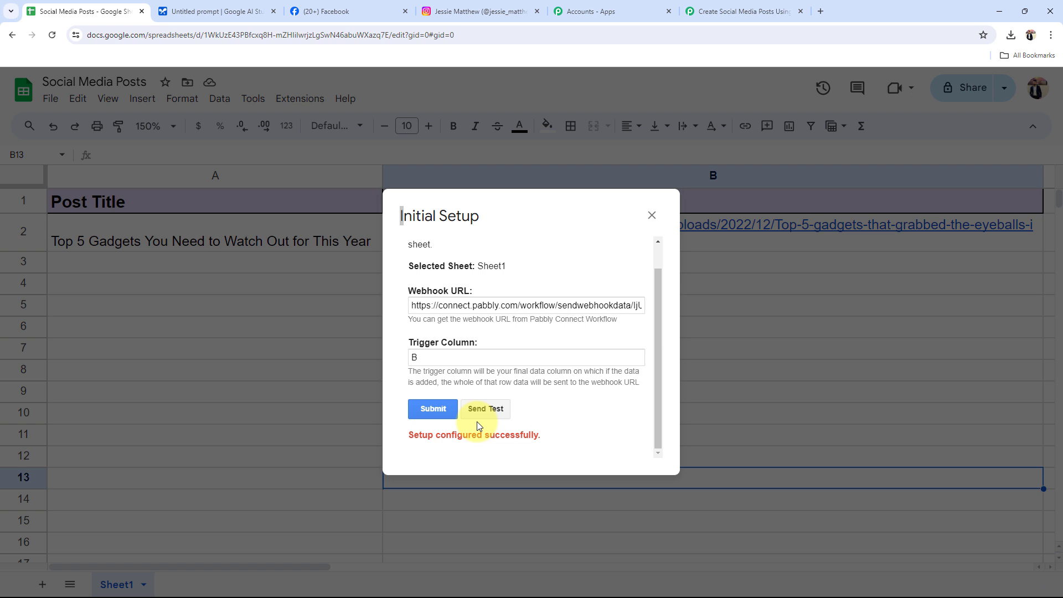
pyautogui.click(651, 215)
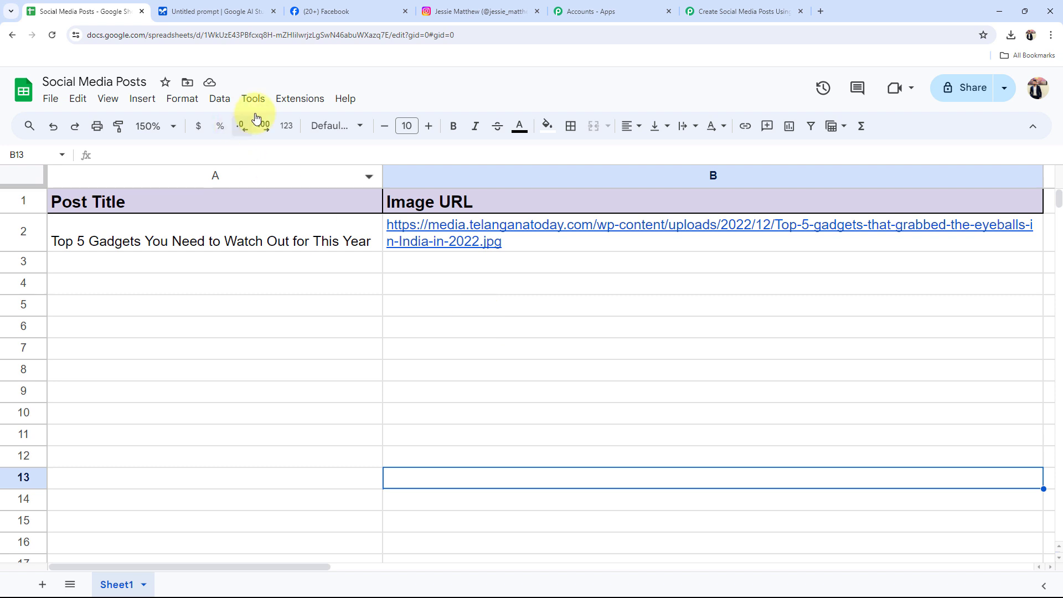
# Enable Send On Event for the spreadsheet in the Pabbly Connect Webhooks add-on.
pyautogui.click(294, 102)
pyautogui.moveTo(309, 255)
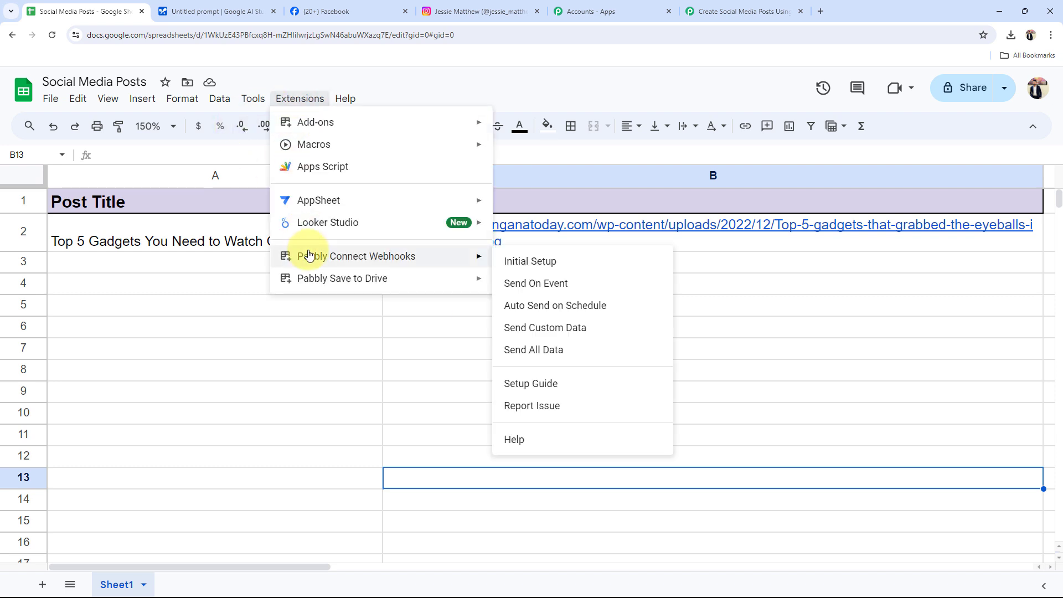
pyautogui.click(551, 283)
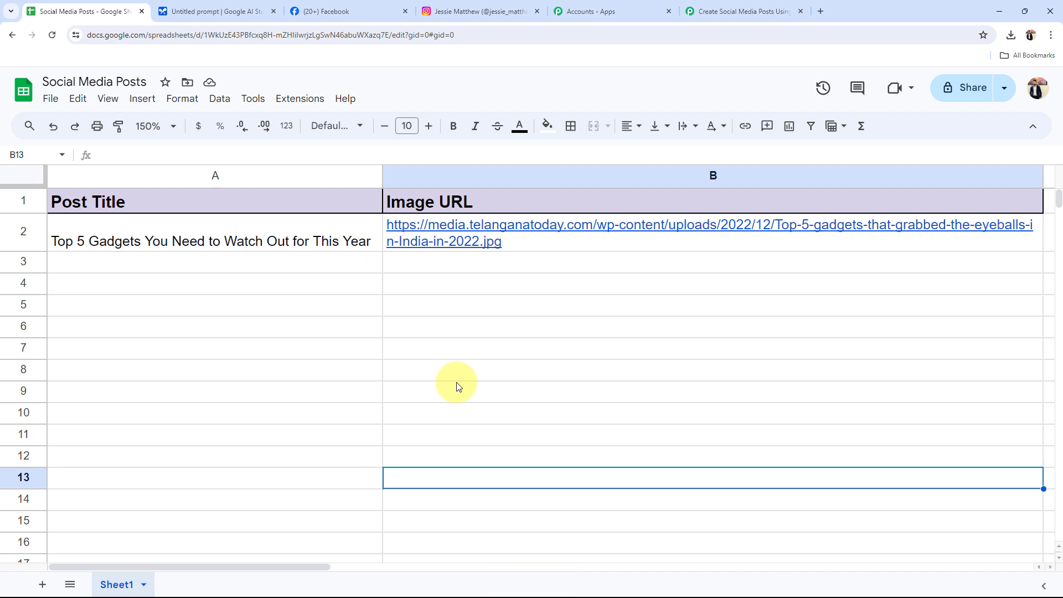
pyautogui.click(121, 264)
pyautogui.click(123, 287)
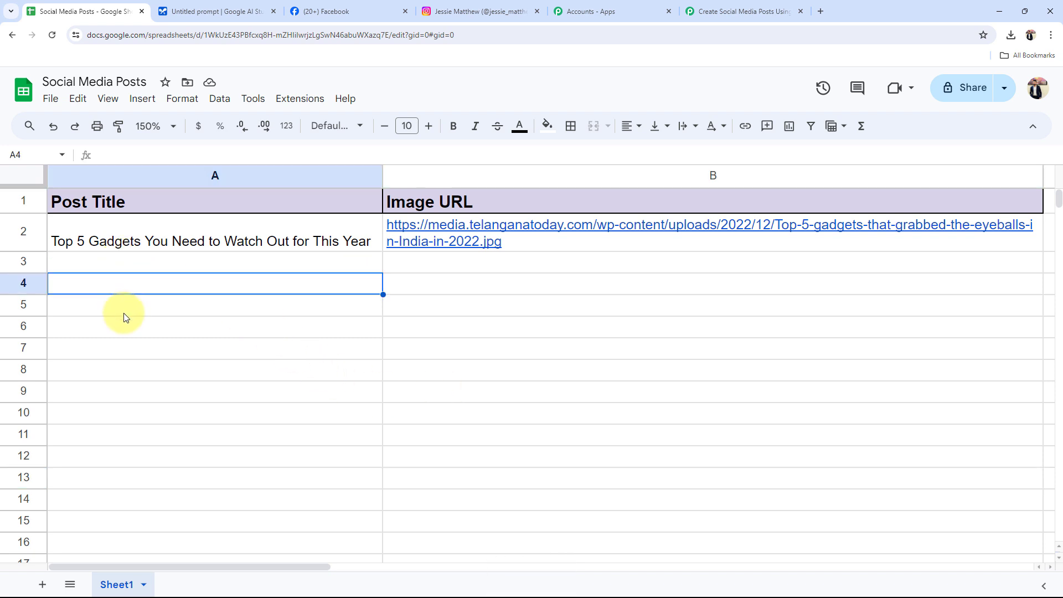
pyautogui.click(124, 313)
pyautogui.click(112, 265)
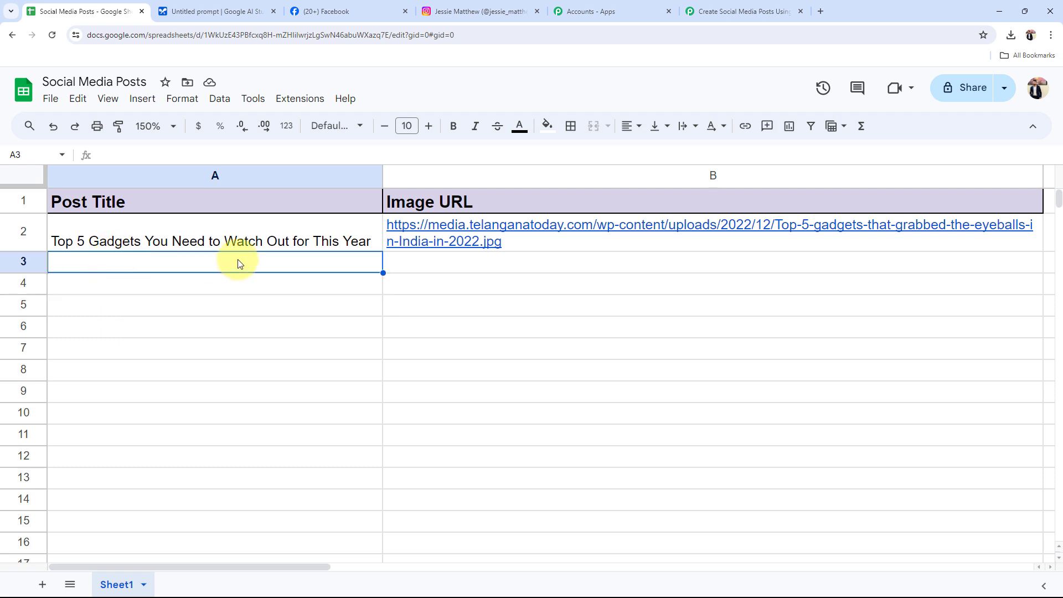
pyautogui.click(456, 249)
pyautogui.click(251, 292)
pyautogui.click(260, 317)
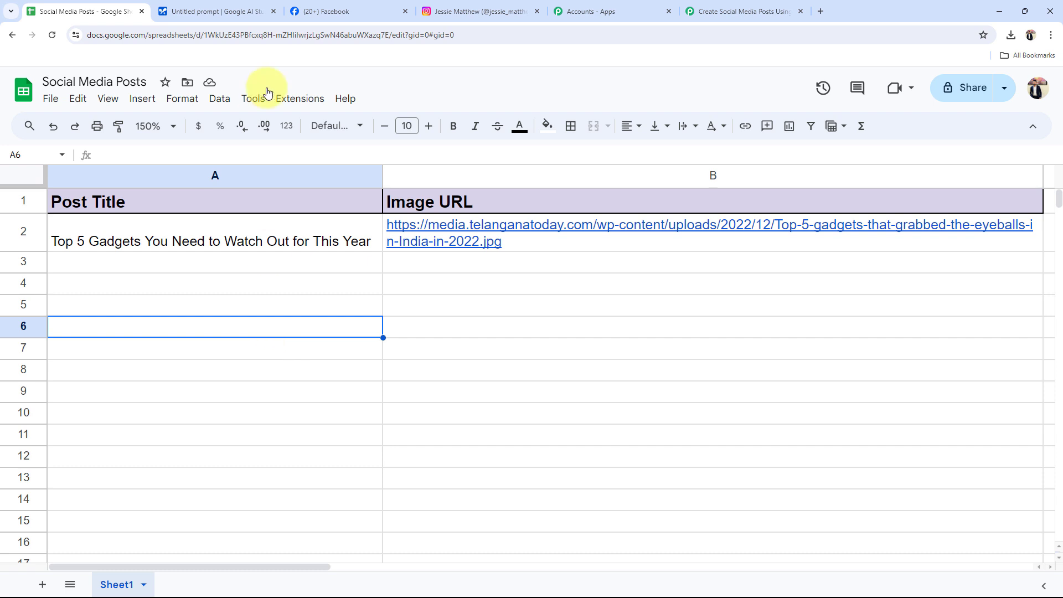
pyautogui.click(299, 99)
pyautogui.moveTo(324, 254)
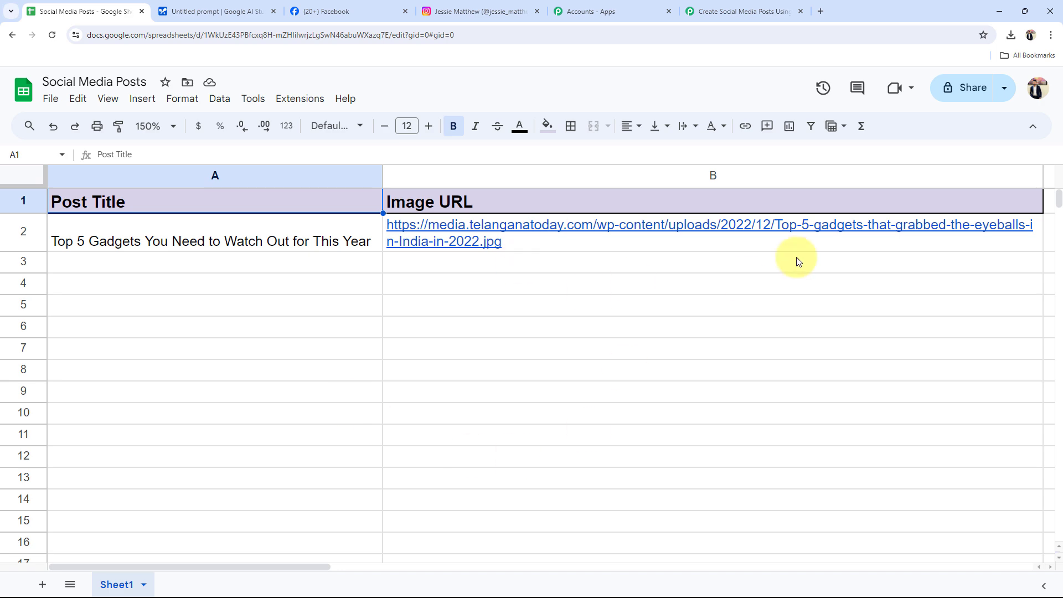
# Switch to the Pabbly Connect workflow and examine the trigger column, spreadsheet name, sheet name and row index in the received webhook response.
pyautogui.click(786, 12)
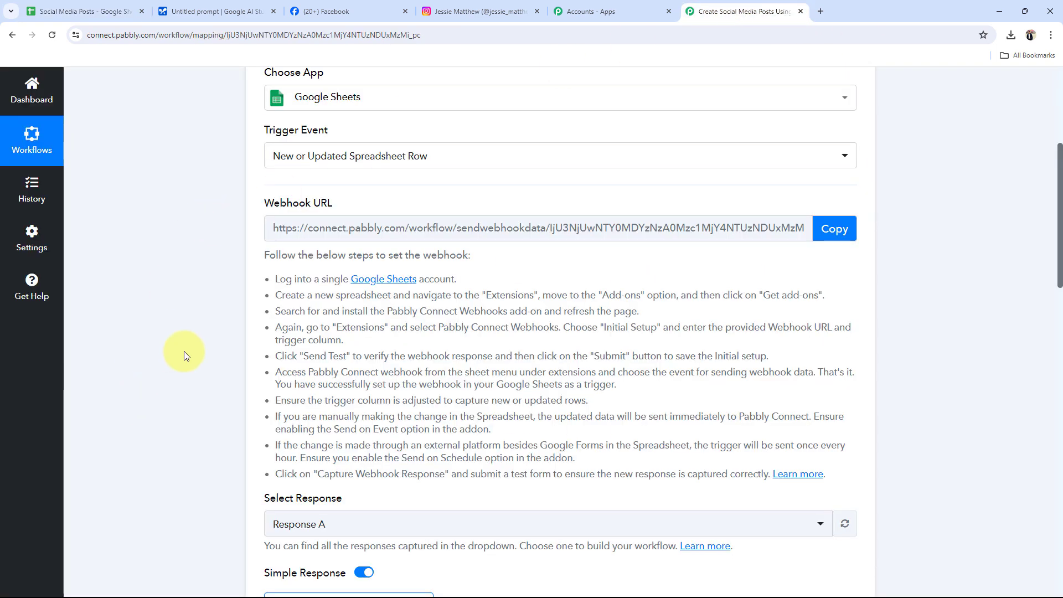
pyautogui.scroll(-6, 184, 355)
pyautogui.scroll(-3, 208, 392)
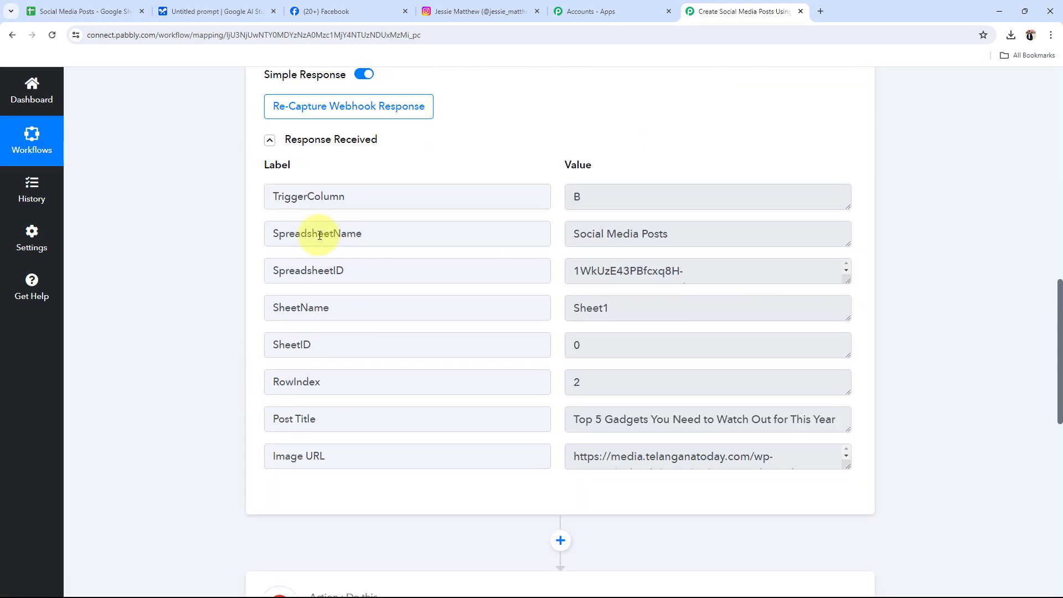
pyautogui.click(609, 203)
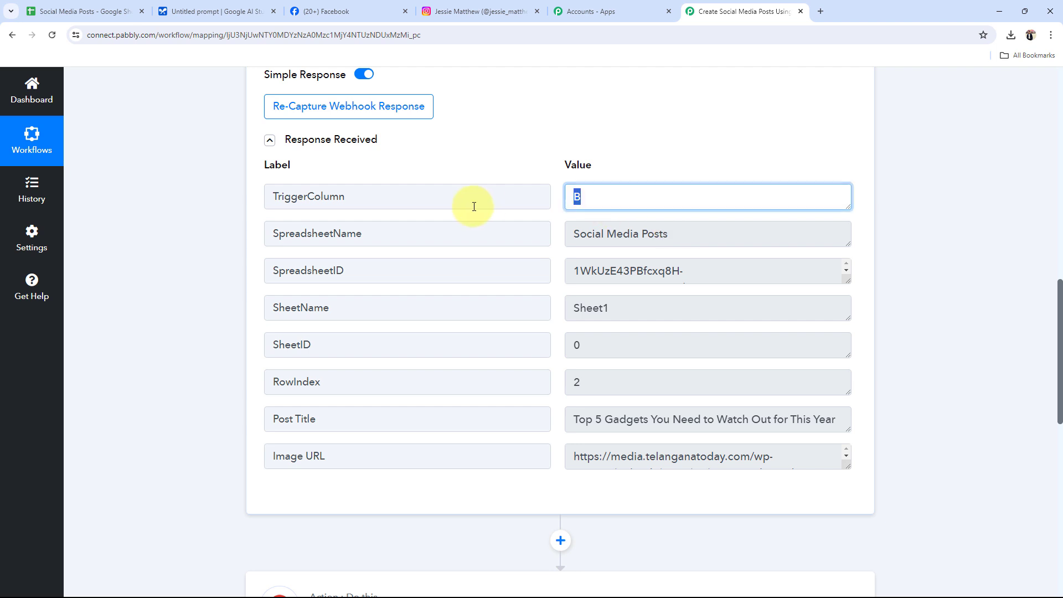
pyautogui.click(662, 234)
pyautogui.click(637, 308)
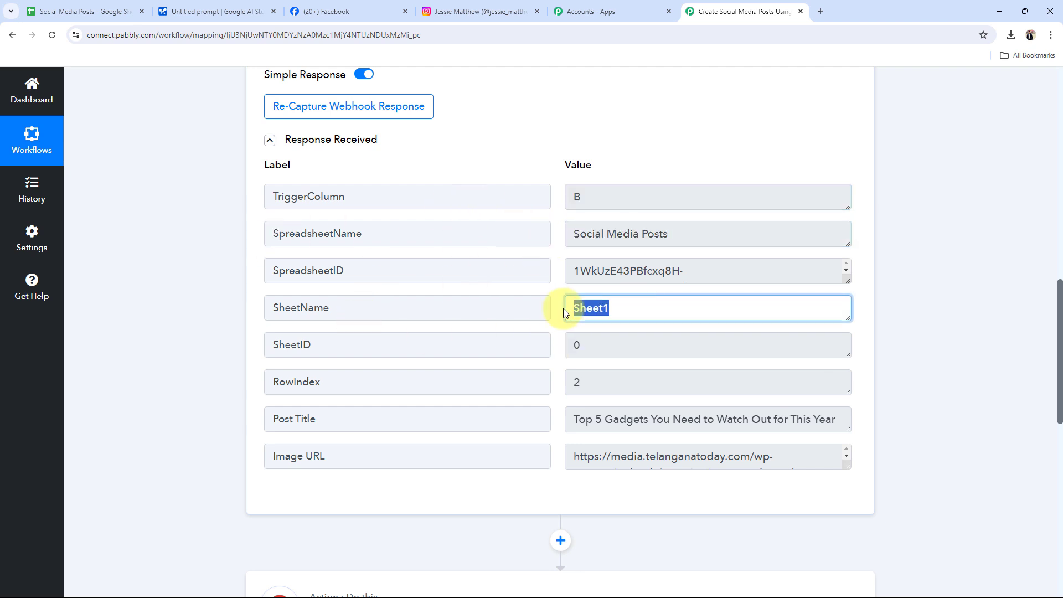
pyautogui.click(703, 388)
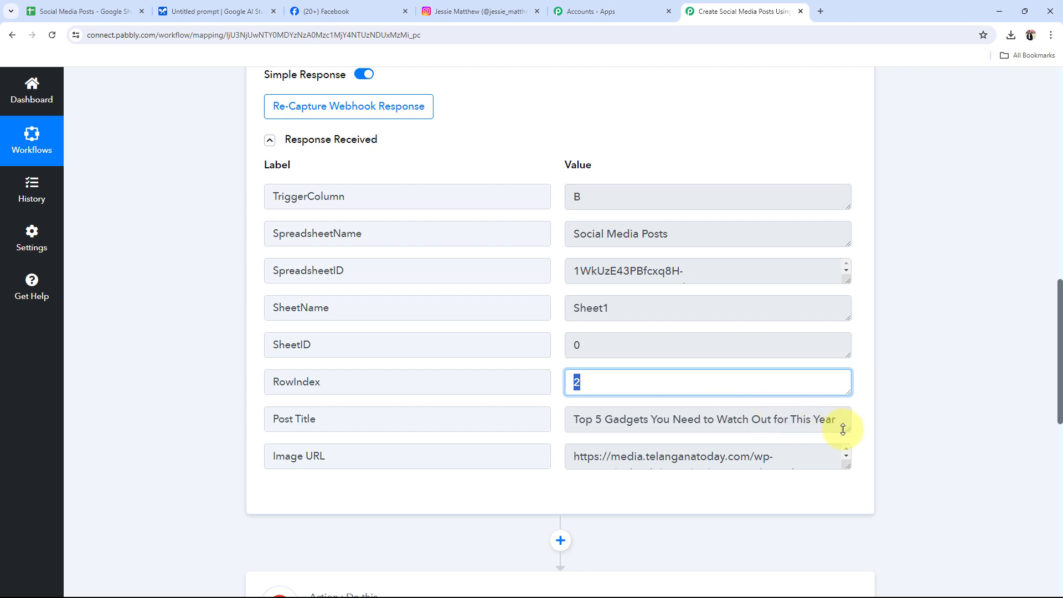
# Enlarge the Post Title and Image URL values in the received response and check them in full.
pyautogui.moveTo(842, 430); pyautogui.dragTo(440, 424)
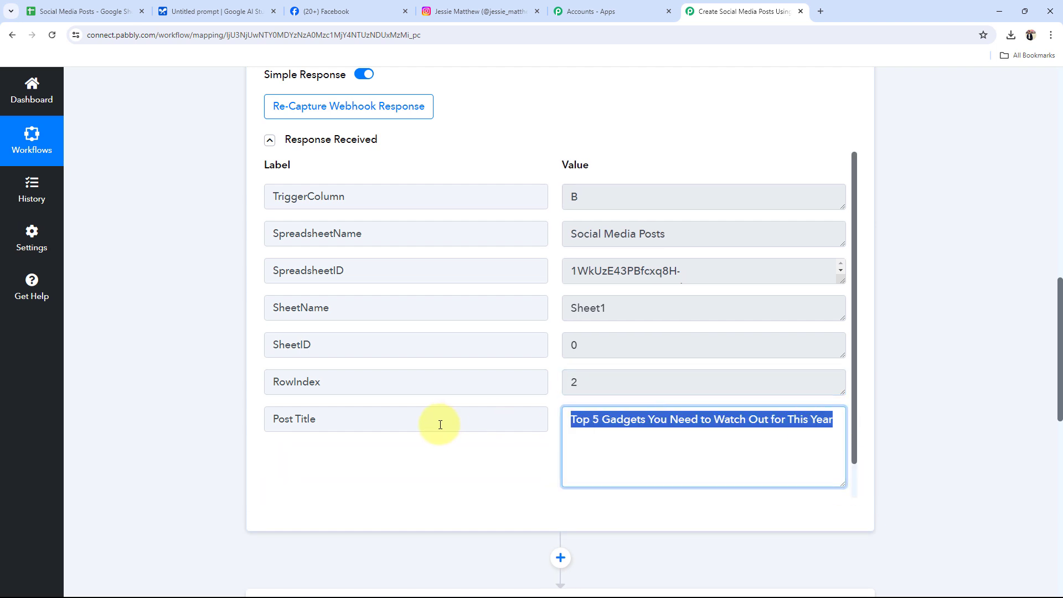
pyautogui.scroll(-1, 751, 344)
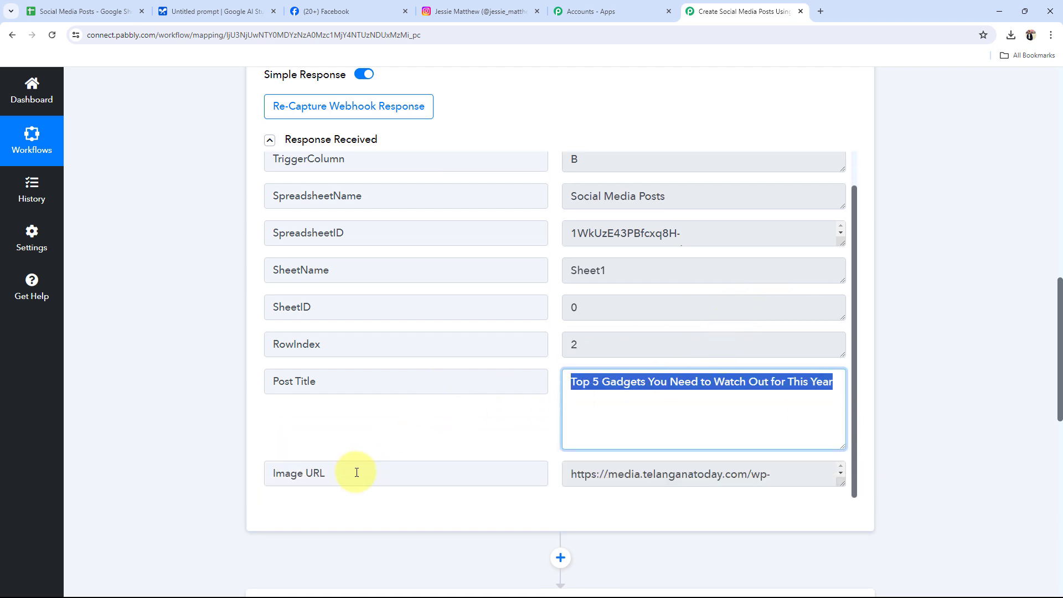
pyautogui.moveTo(571, 474); pyautogui.dragTo(816, 517)
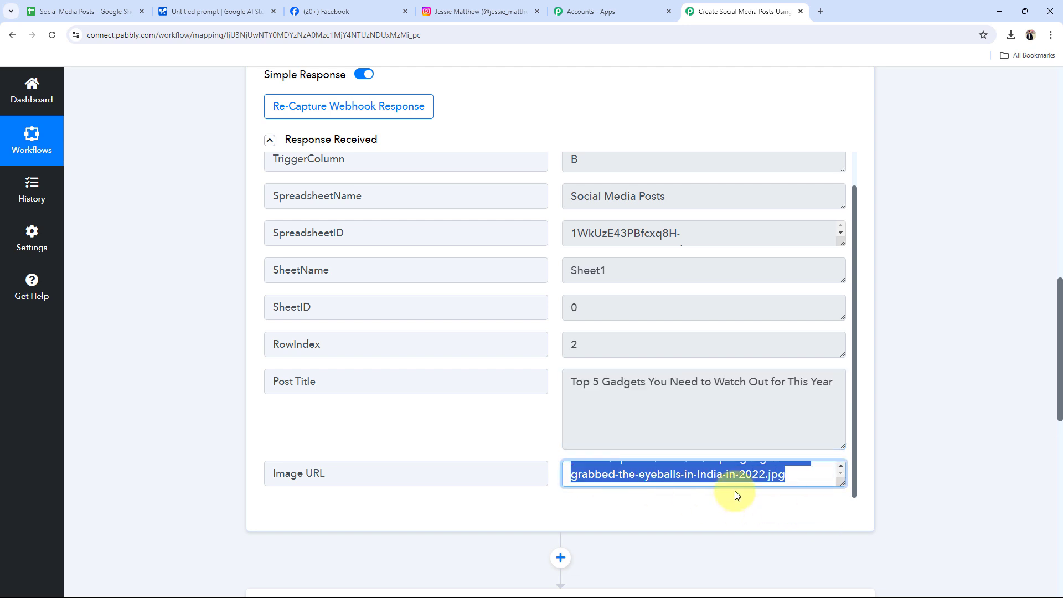
pyautogui.click(90, 420)
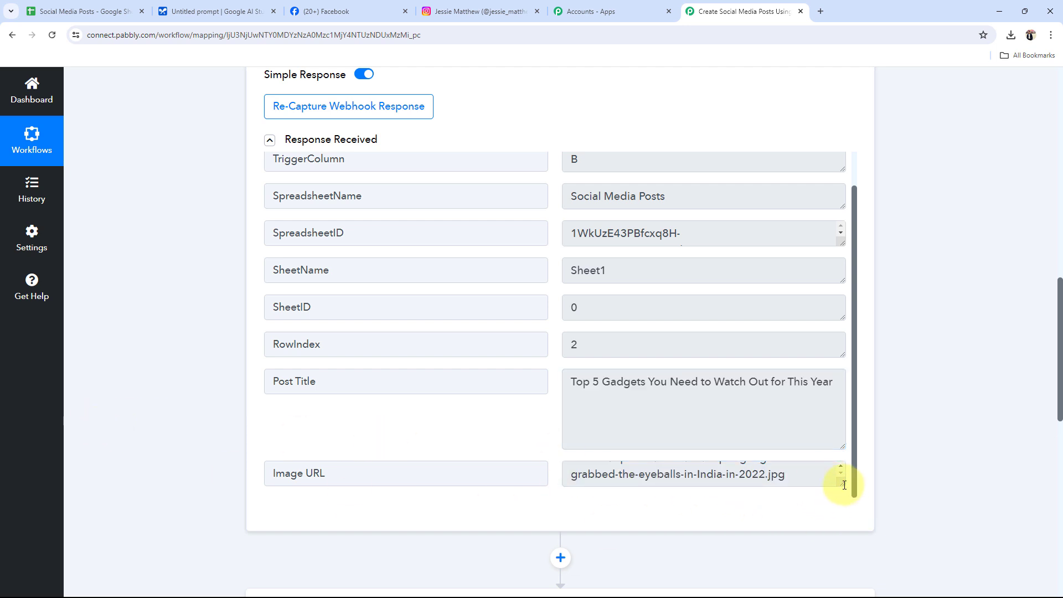
pyautogui.moveTo(841, 482); pyautogui.dragTo(768, 518)
pyautogui.scroll(-1, 710, 470)
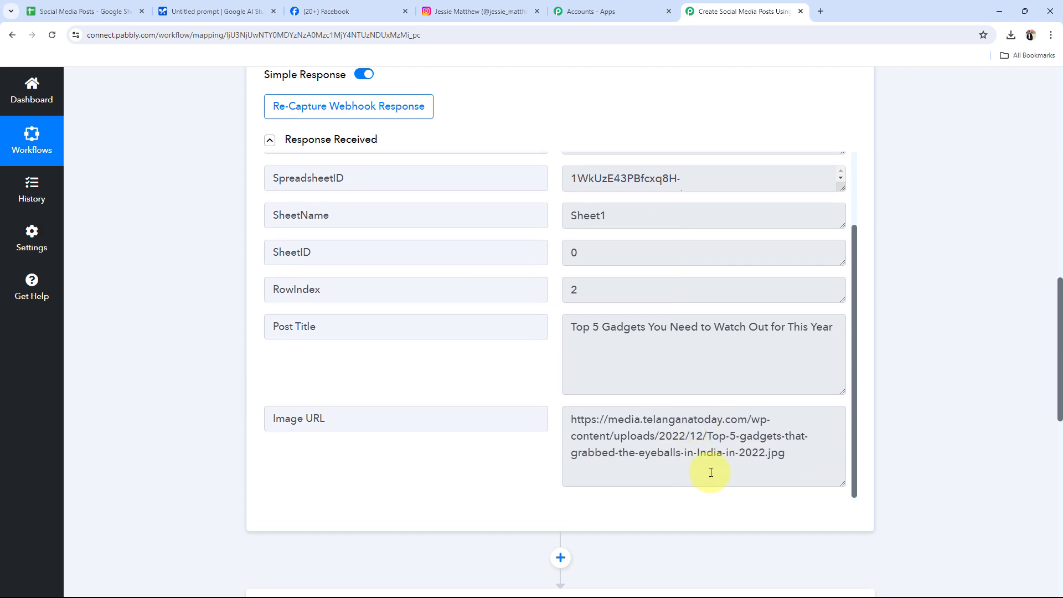
pyautogui.click(712, 467)
pyautogui.hotkey('ctrl', 'a')
pyautogui.click(162, 439)
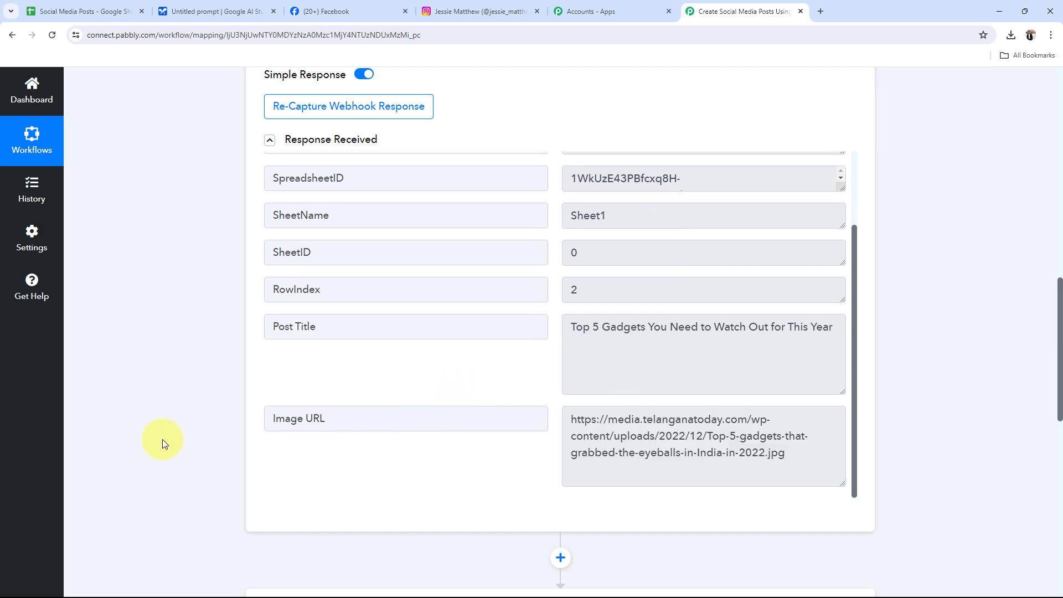
# Collapse the Google Sheets trigger and expand the Google Generative AI action.
pyautogui.scroll(15, 162, 440)
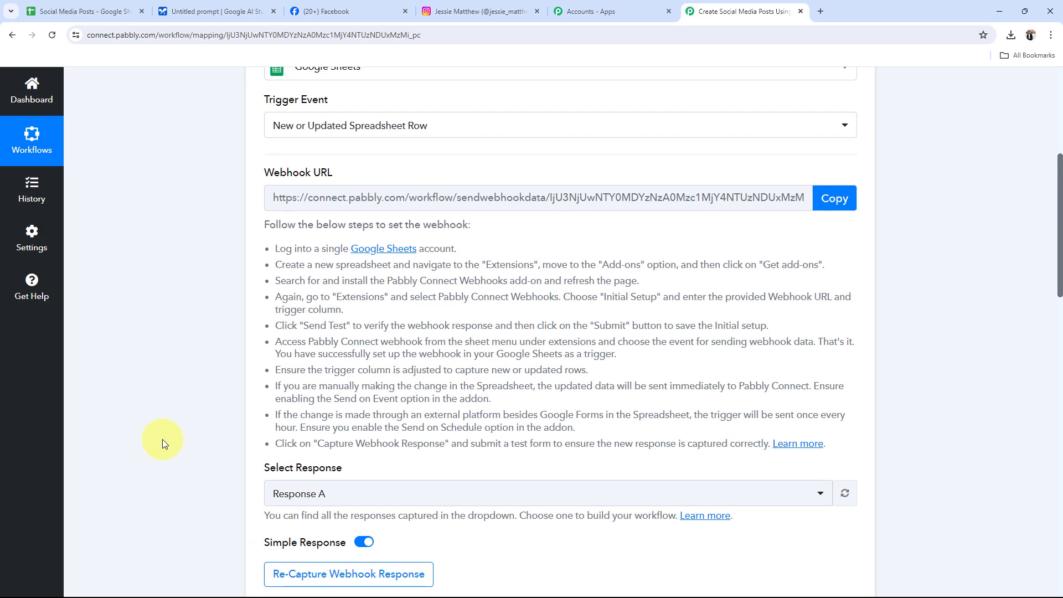
pyautogui.click(536, 303)
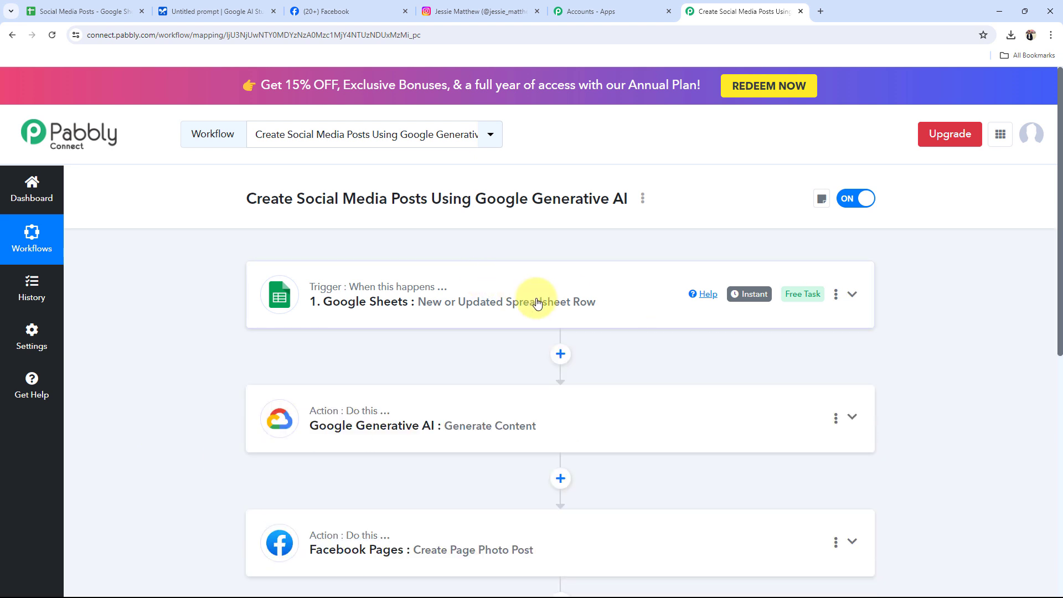
pyautogui.scroll(-3, 536, 302)
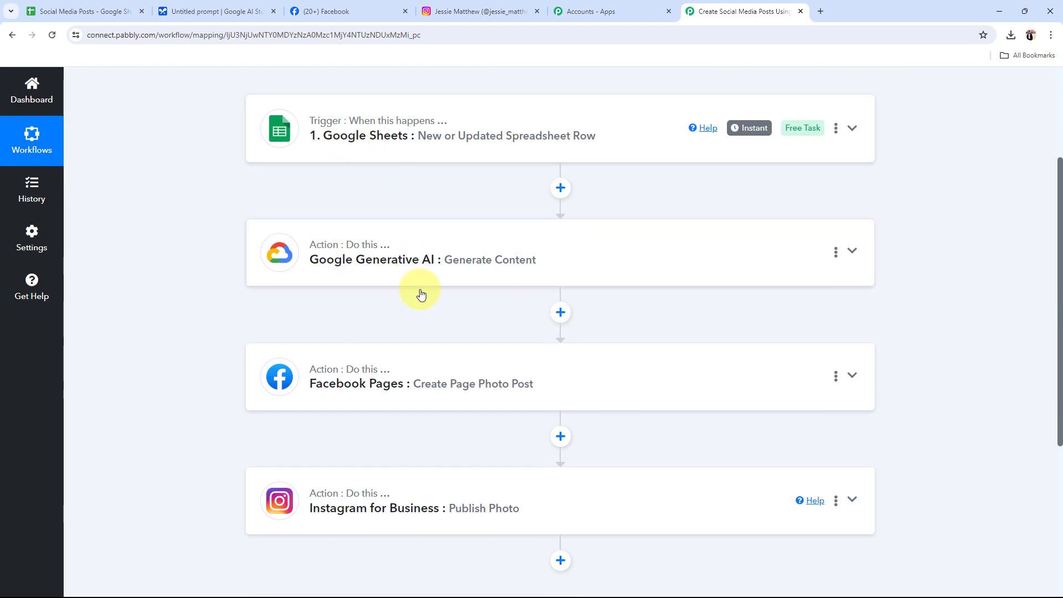
pyautogui.click(332, 255)
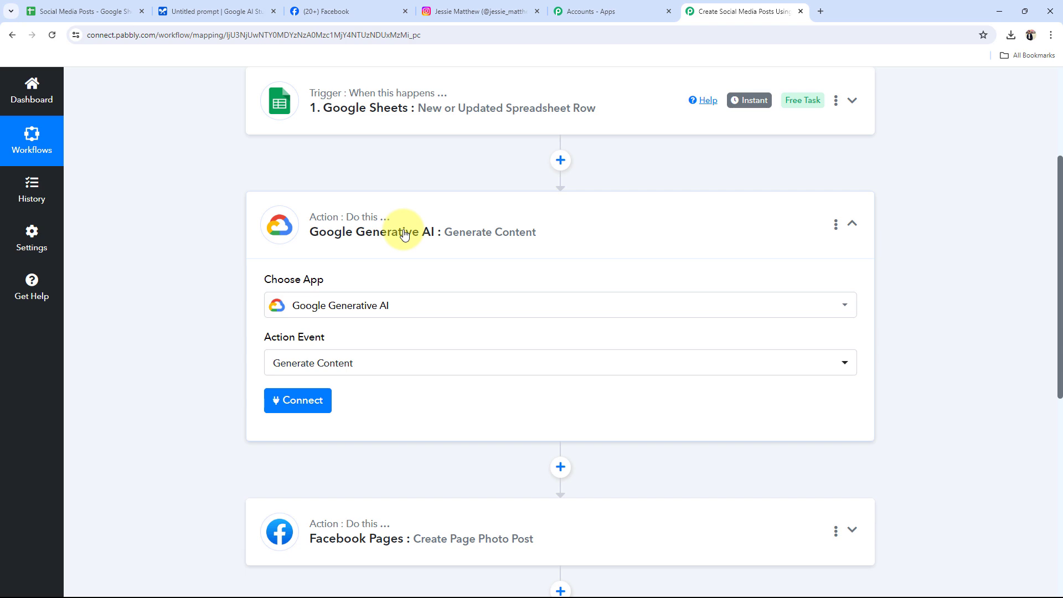
# Start adding a new connection for the Google Generative AI action and check its API Key requirement.
pyautogui.click(327, 400)
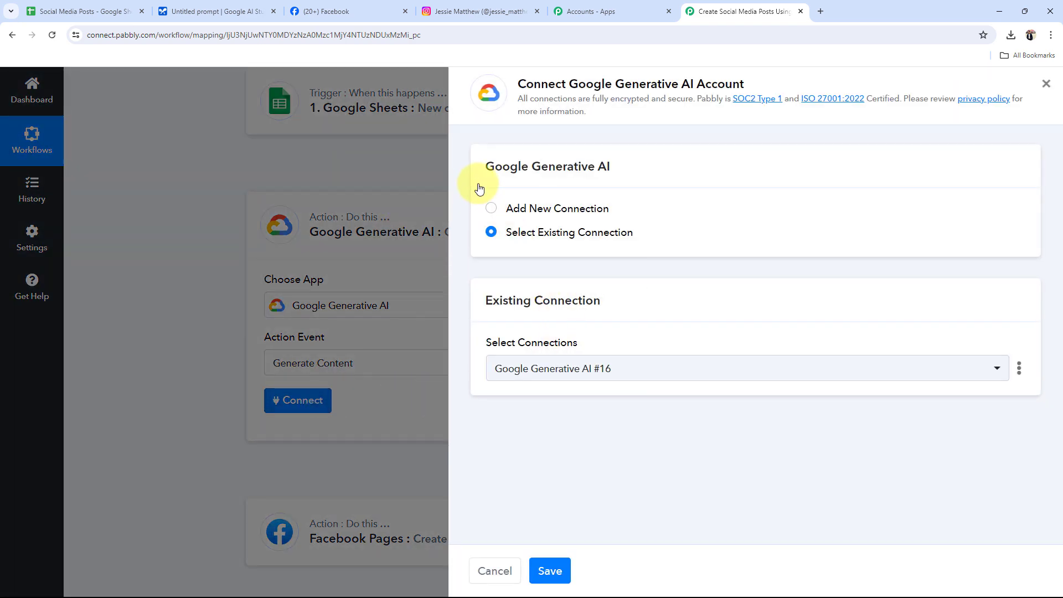
pyautogui.click(491, 208)
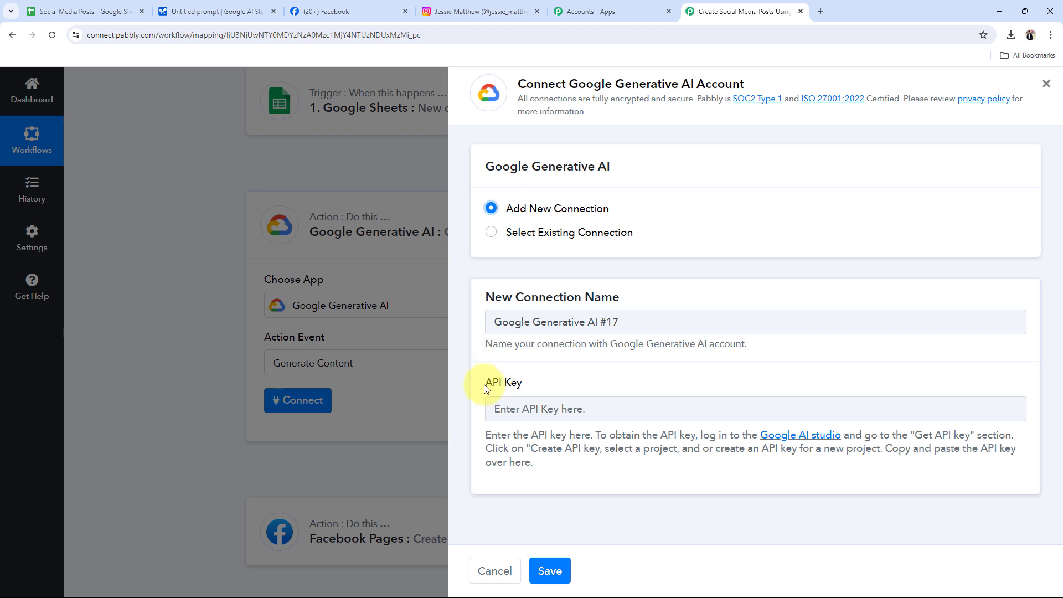
pyautogui.moveTo(485, 387); pyautogui.dragTo(529, 381)
pyautogui.click(542, 382)
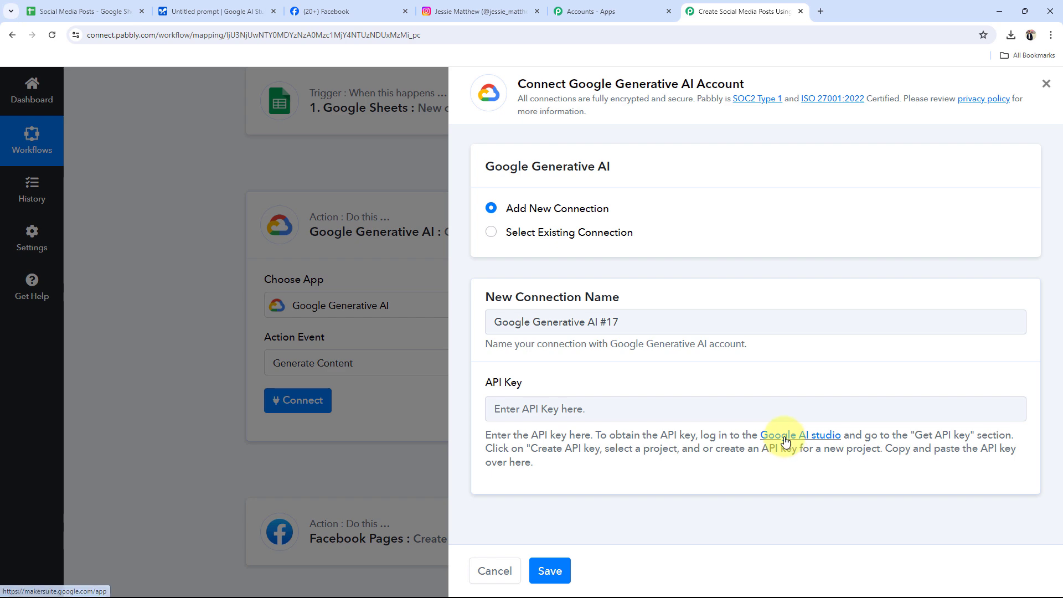
# Switch to Google AI Studio, create an API key in the Generative Language Client project and copy the key.
pyautogui.click(200, 11)
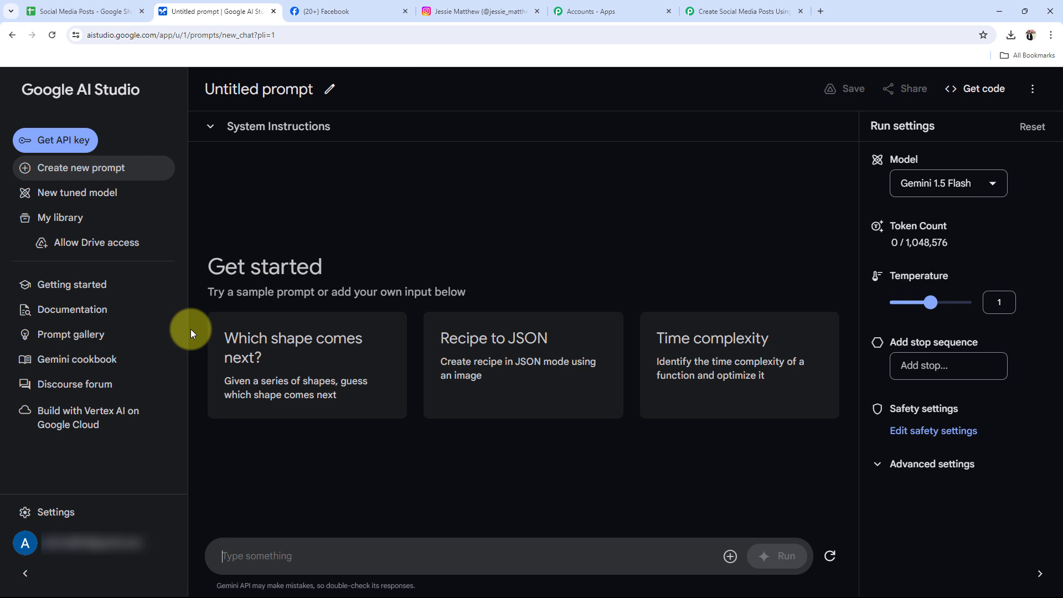
pyautogui.click(64, 149)
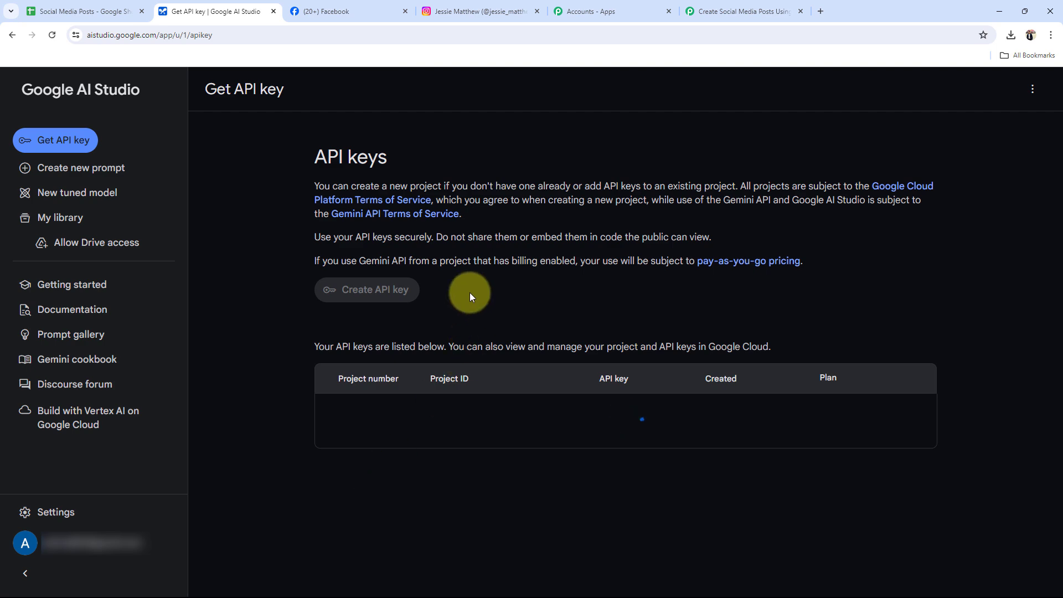
pyautogui.click(378, 291)
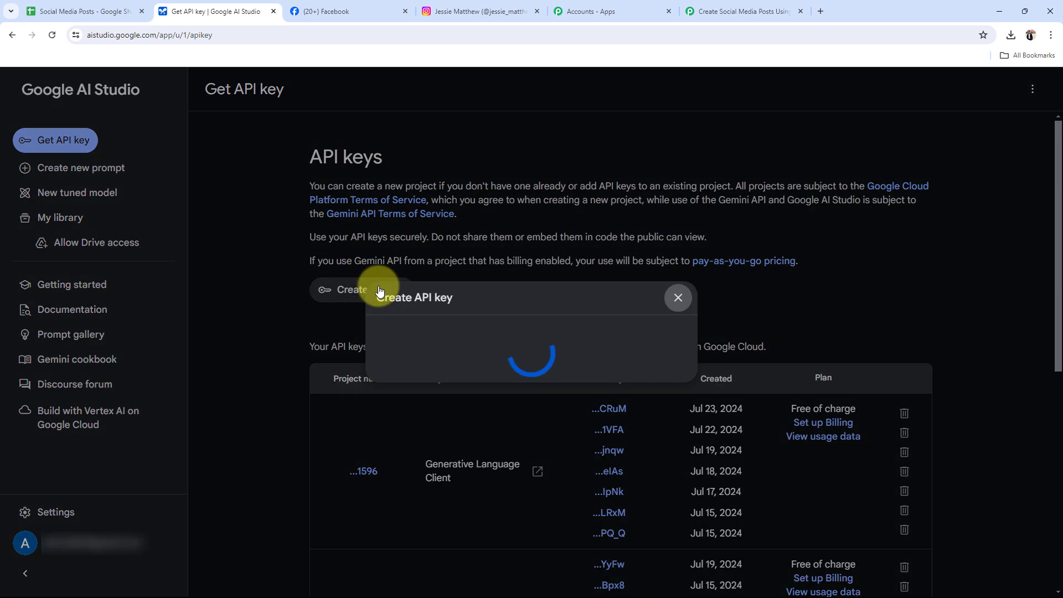
pyautogui.click(437, 349)
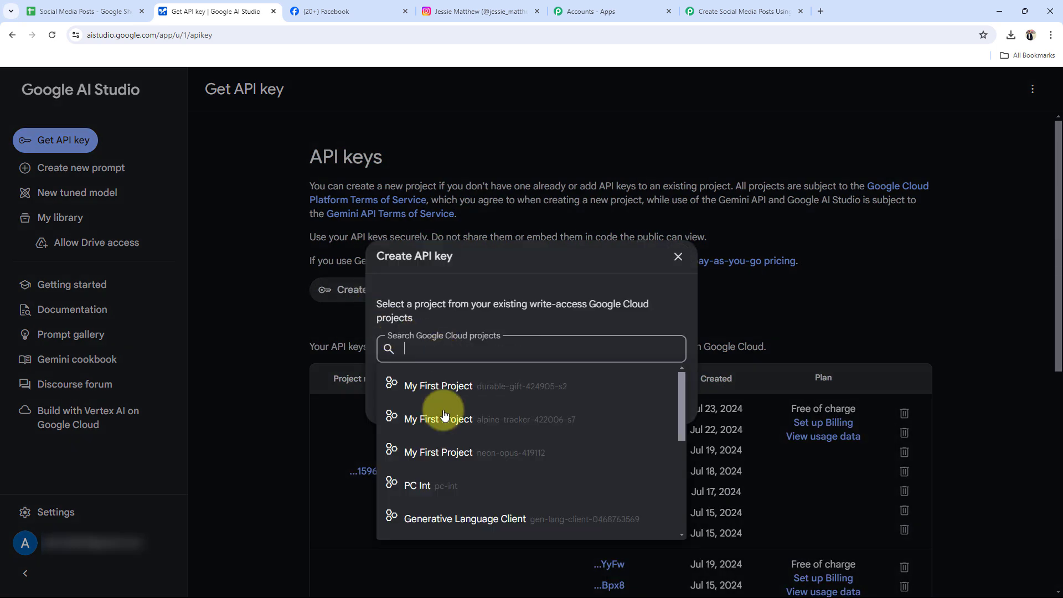
pyautogui.click(437, 517)
pyautogui.click(518, 401)
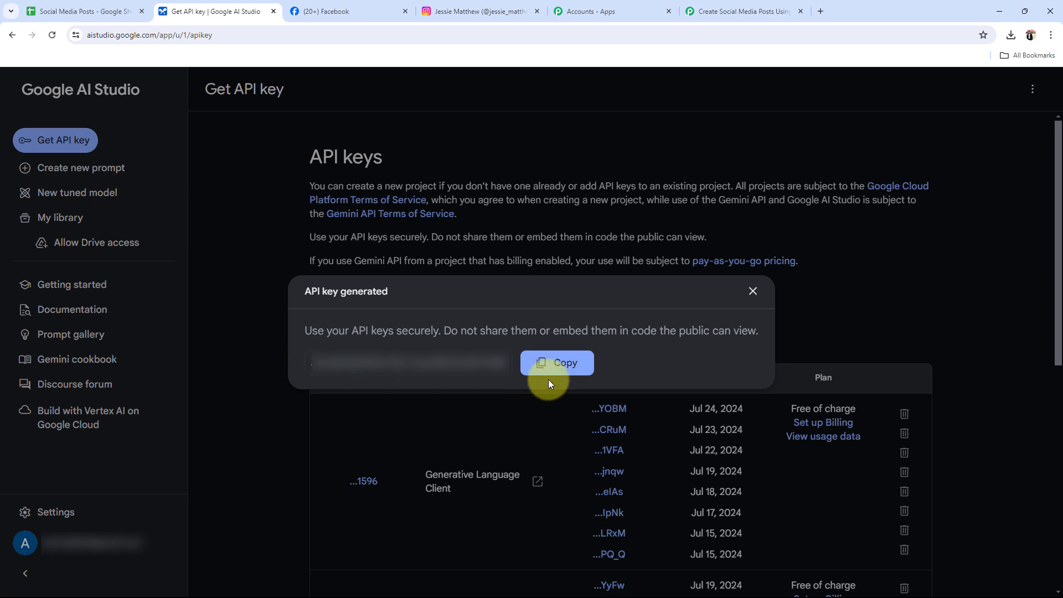
pyautogui.click(547, 372)
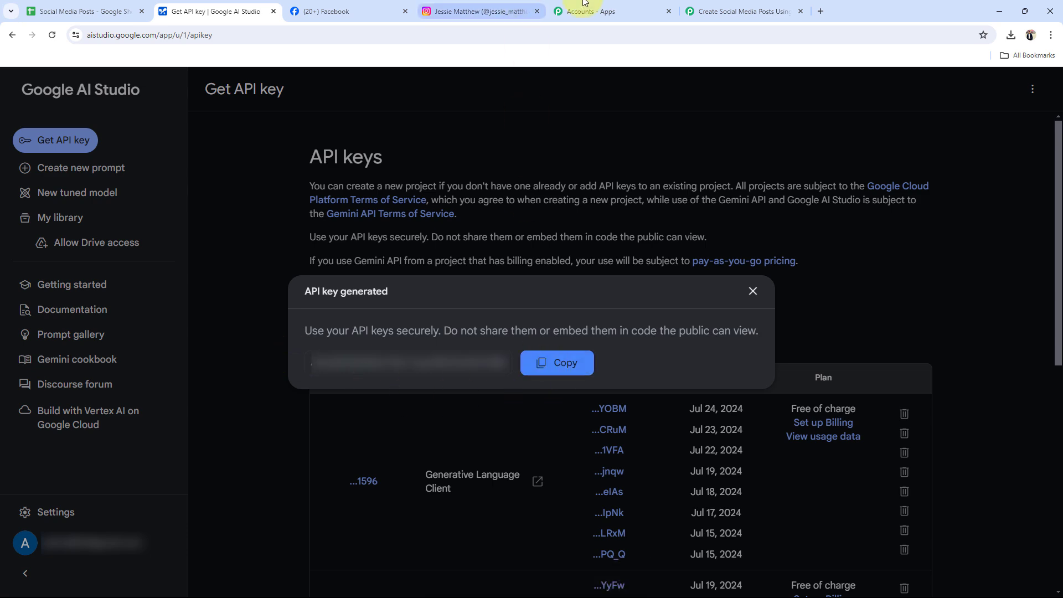
# Return to Pabbly Connect, paste the API key into the new Google Generative AI connection and save it.
pyautogui.click(741, 11)
pyautogui.click(583, 410)
pyautogui.hotkey('ctrl', 'v')
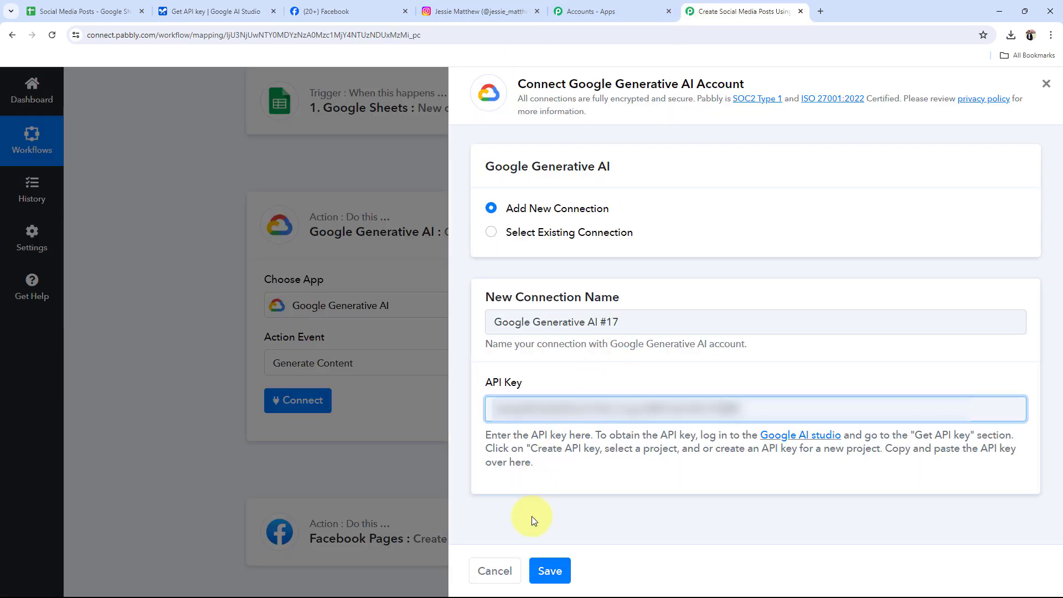
pyautogui.click(550, 570)
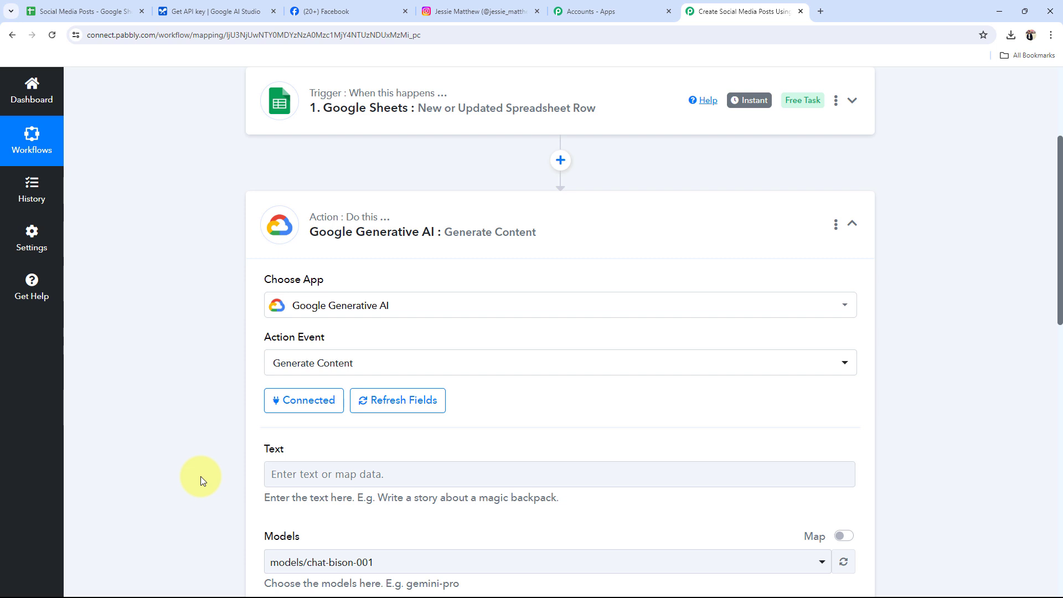
# Enter the prompt "Write a caption in 80 words on the topic :-" as the Text of the Google Generative AI action.
pyautogui.scroll(-4, 200, 476)
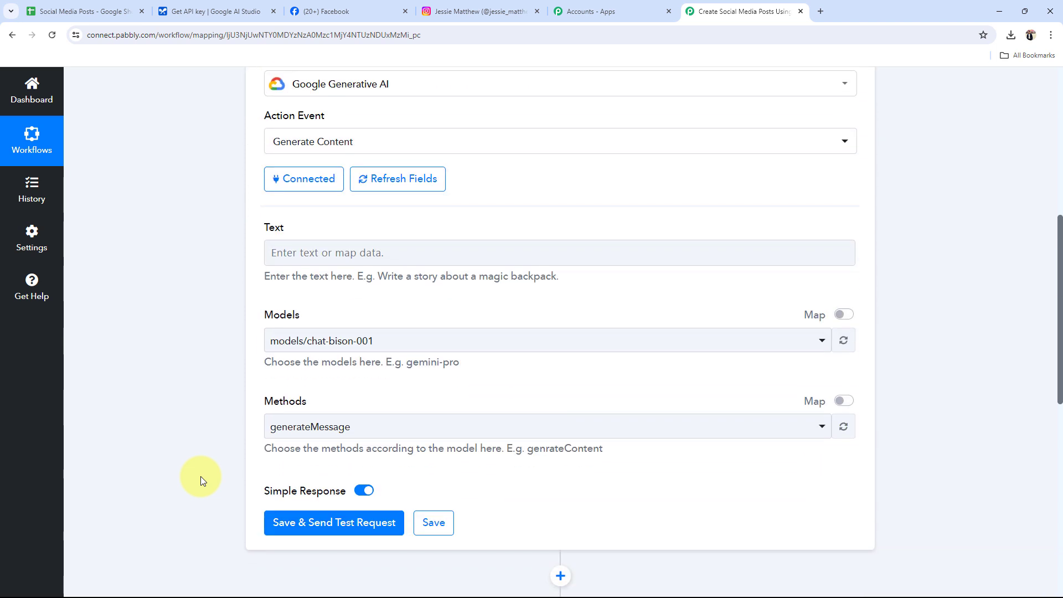
pyautogui.moveTo(269, 227); pyautogui.dragTo(280, 227)
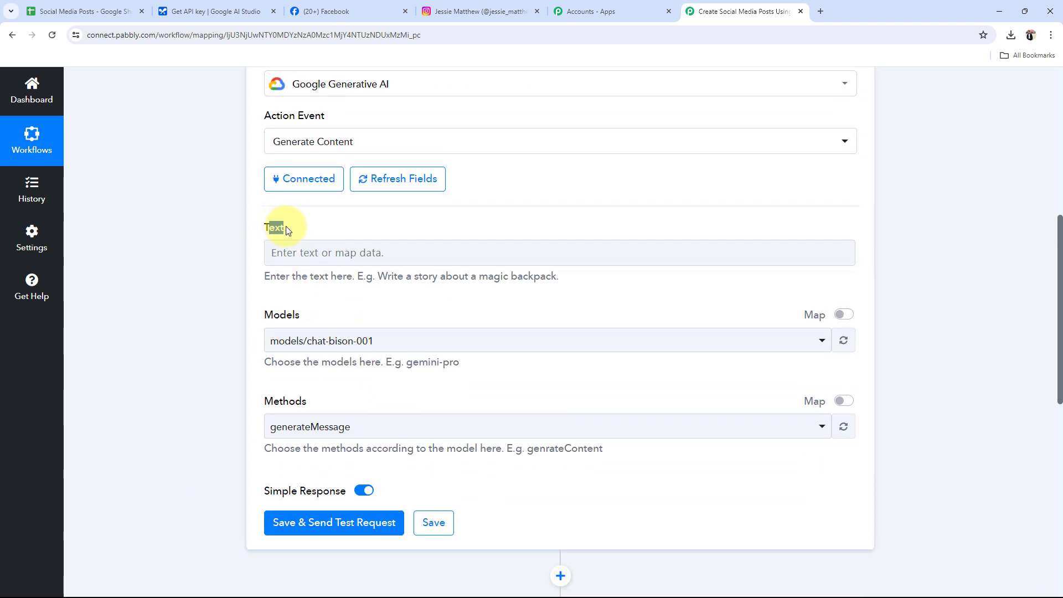
pyautogui.click(219, 258)
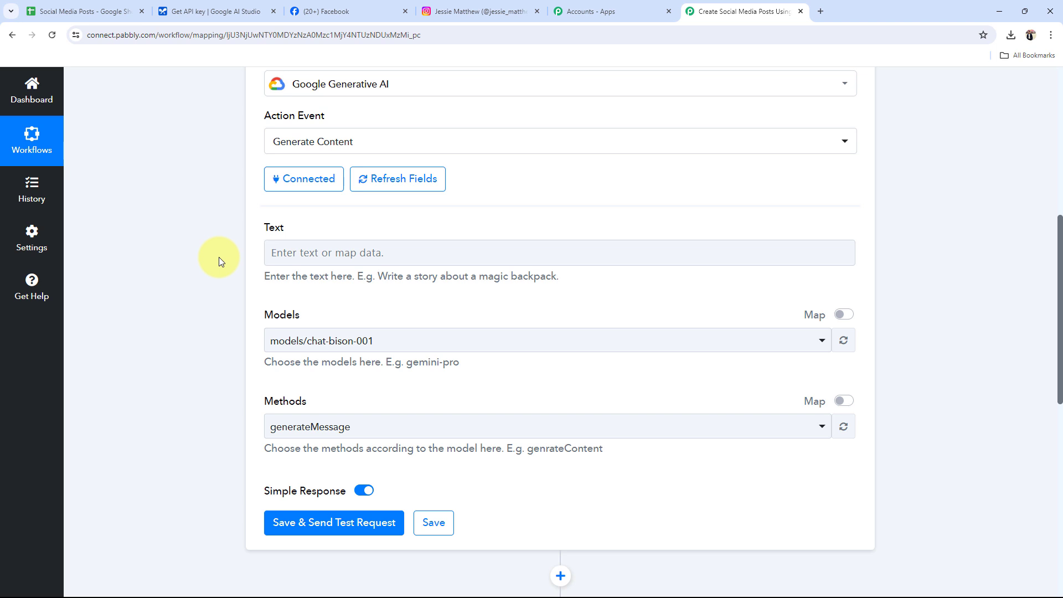
pyautogui.click(83, 11)
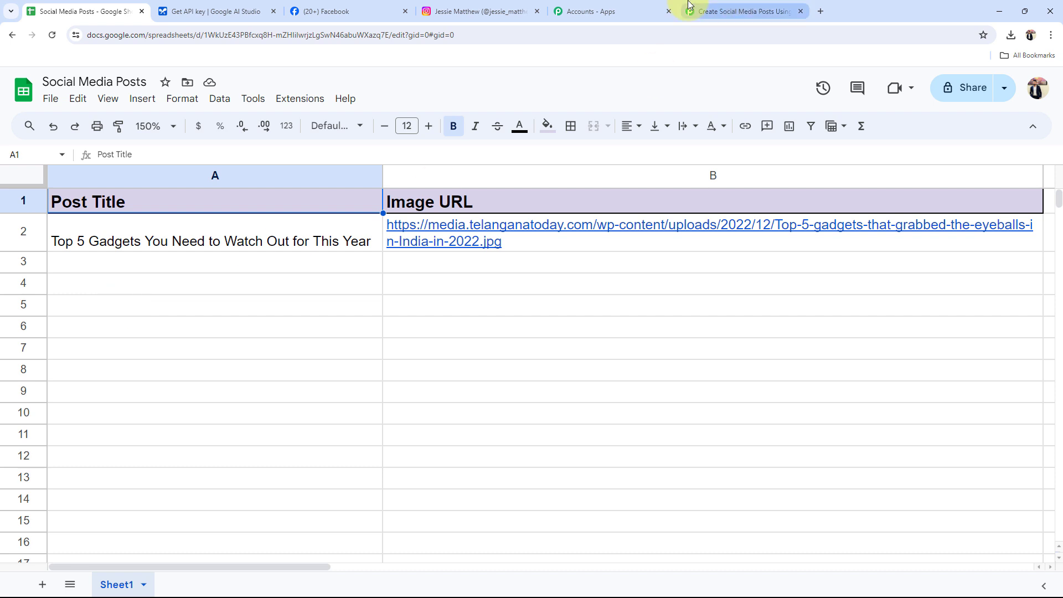
pyautogui.click(742, 11)
pyautogui.click(332, 252)
pyautogui.hotkey('ctrl', 'v')
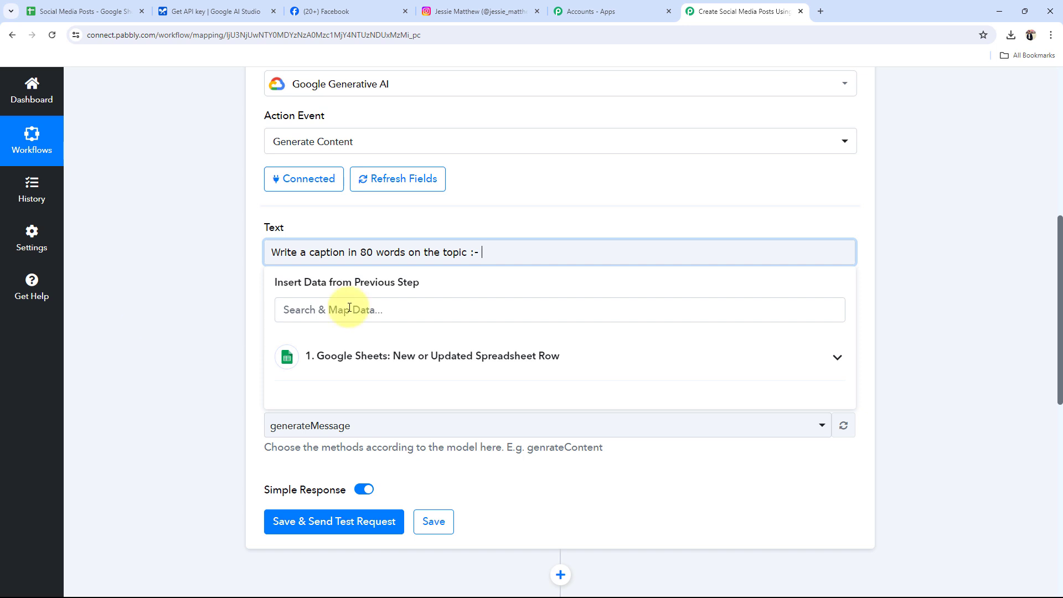
pyautogui.click(290, 281)
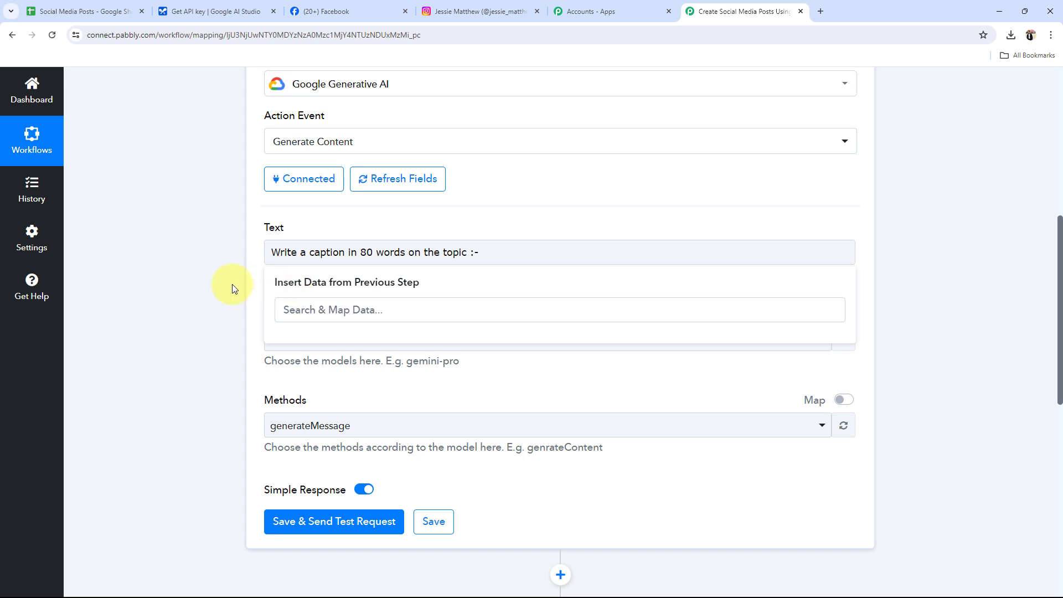
pyautogui.click(227, 254)
pyautogui.scroll(5, 359, 278)
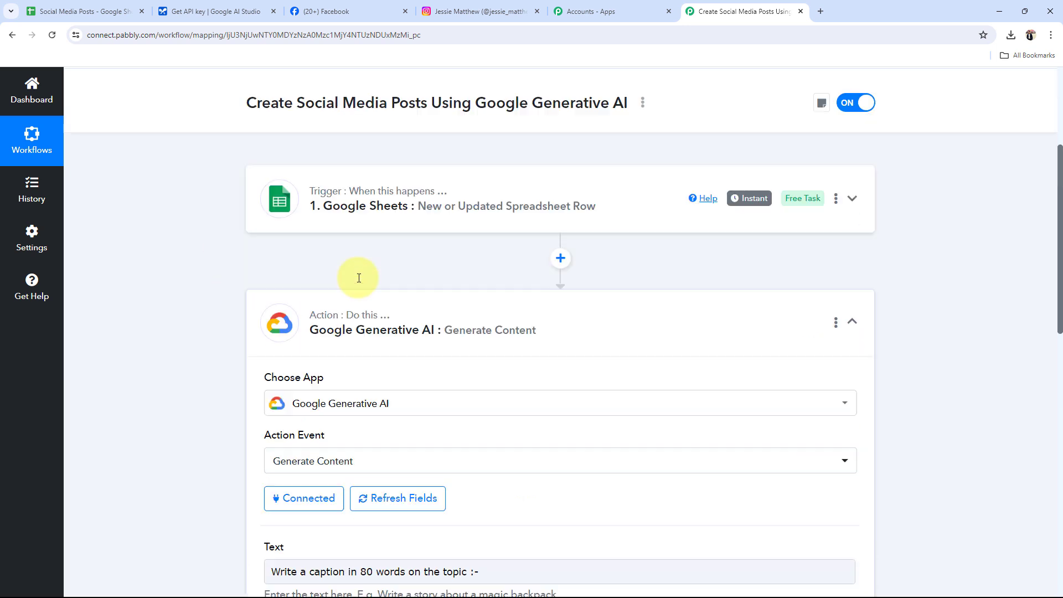
# Map the Post Title from the Google Sheets trigger after the caption prompt in the Google Generative AI action's Text.
pyautogui.scroll(2, 358, 277)
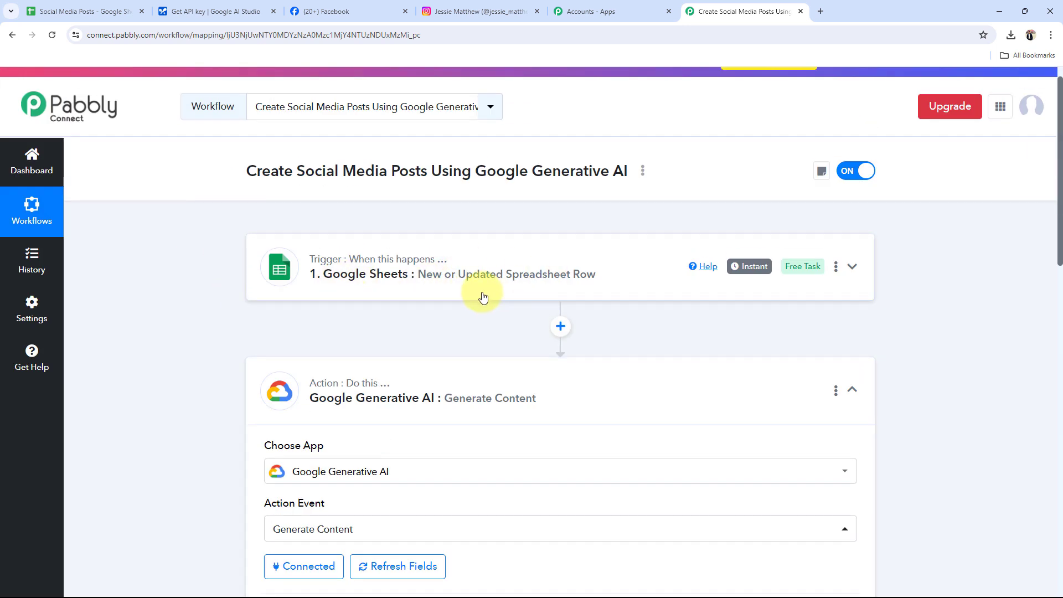
pyautogui.scroll(-5, 147, 345)
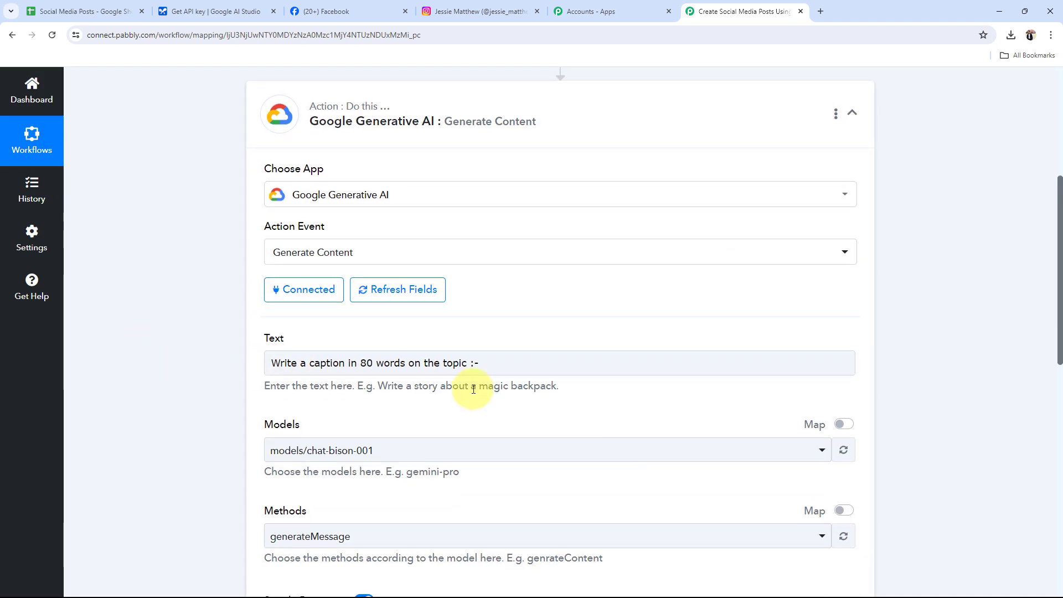
pyautogui.click(481, 375)
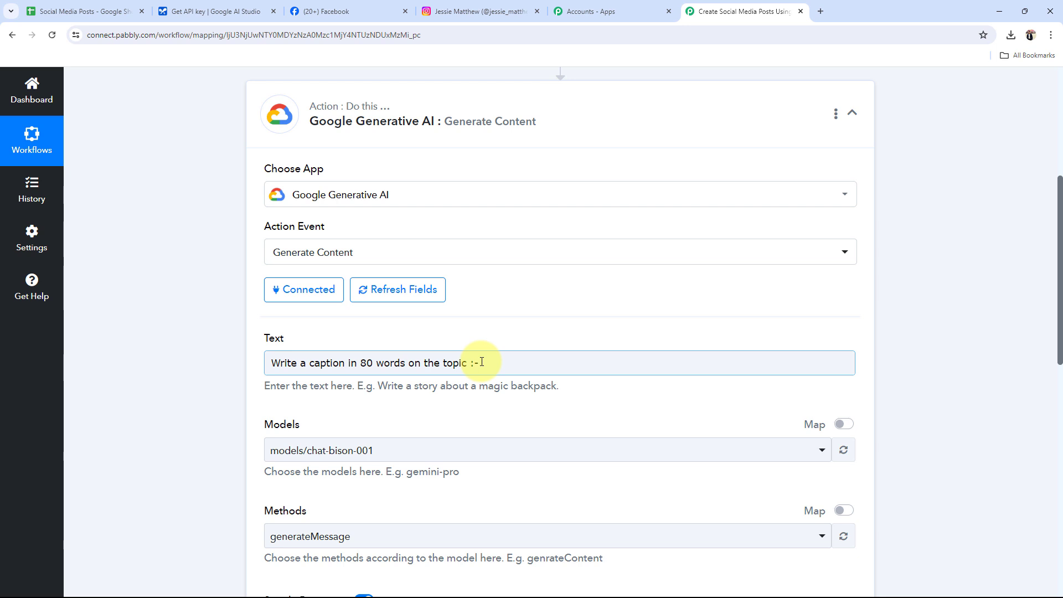
pyautogui.click(481, 362)
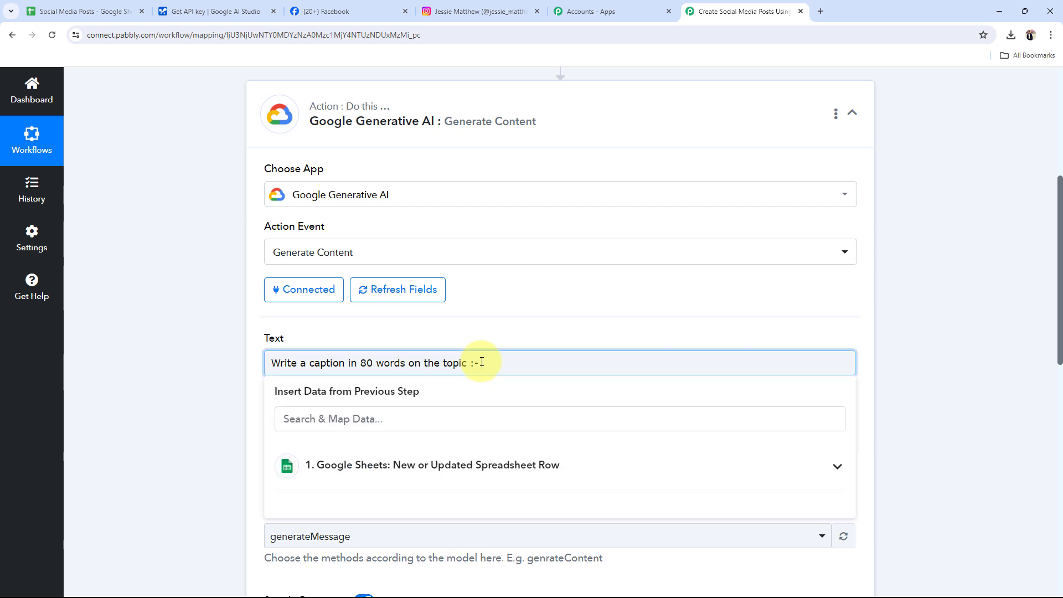
pyautogui.scroll(-1, 169, 420)
pyautogui.scroll(-1, 169, 421)
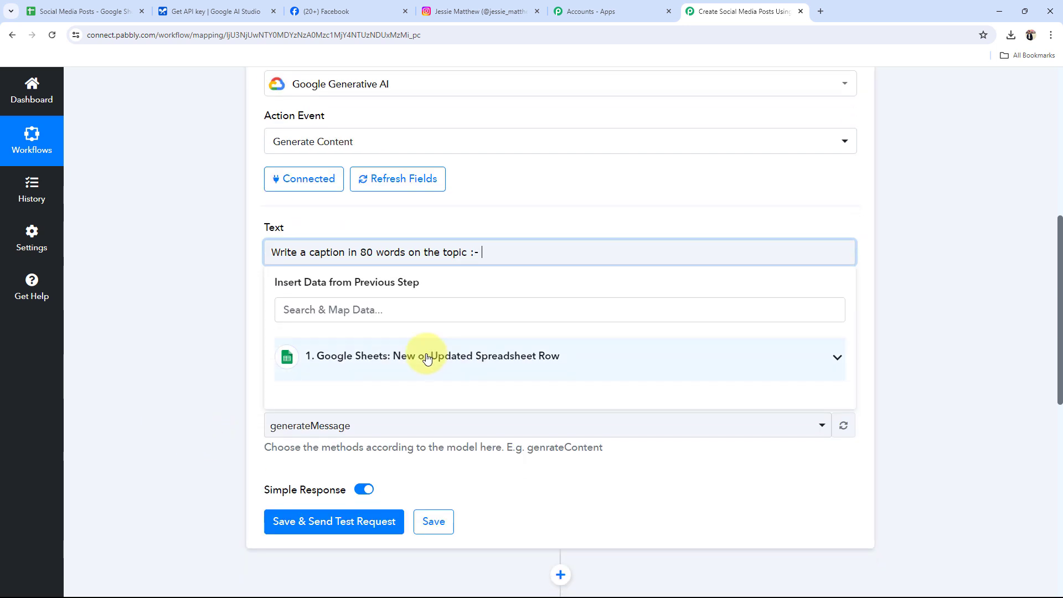
pyautogui.click(817, 359)
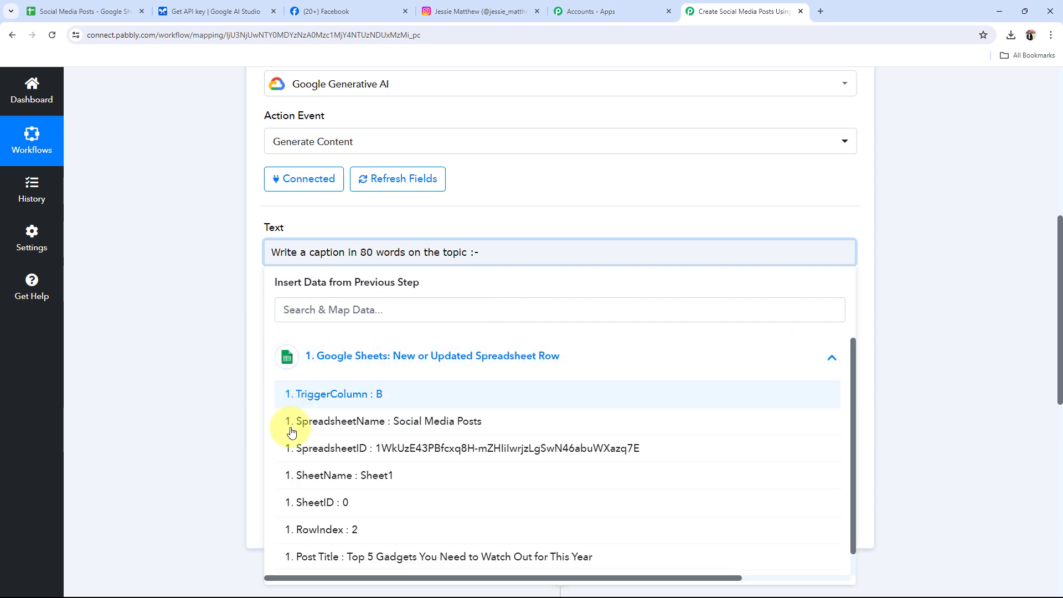
pyautogui.click(398, 556)
pyautogui.click(201, 307)
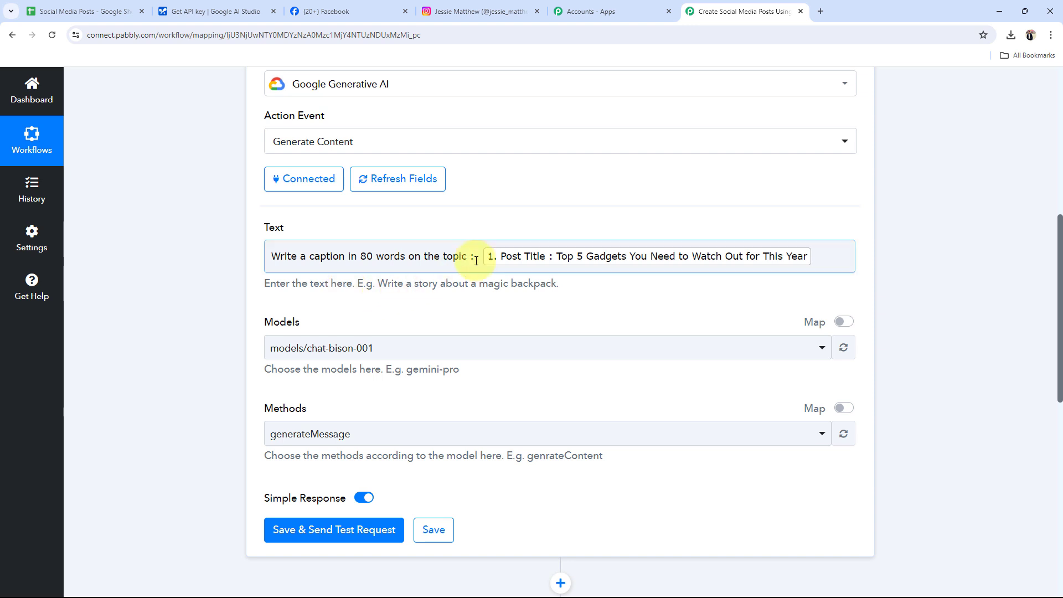
# Set the model to models/gemini-1.0-pro with the generateContent method for the Google Generative AI action.
pyautogui.click(350, 348)
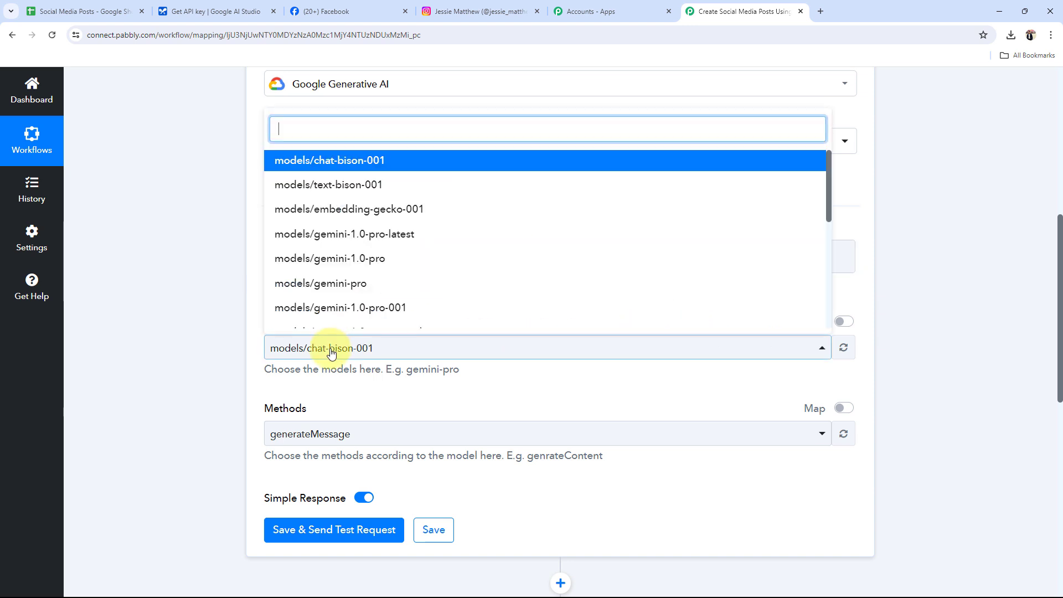
pyautogui.click(338, 265)
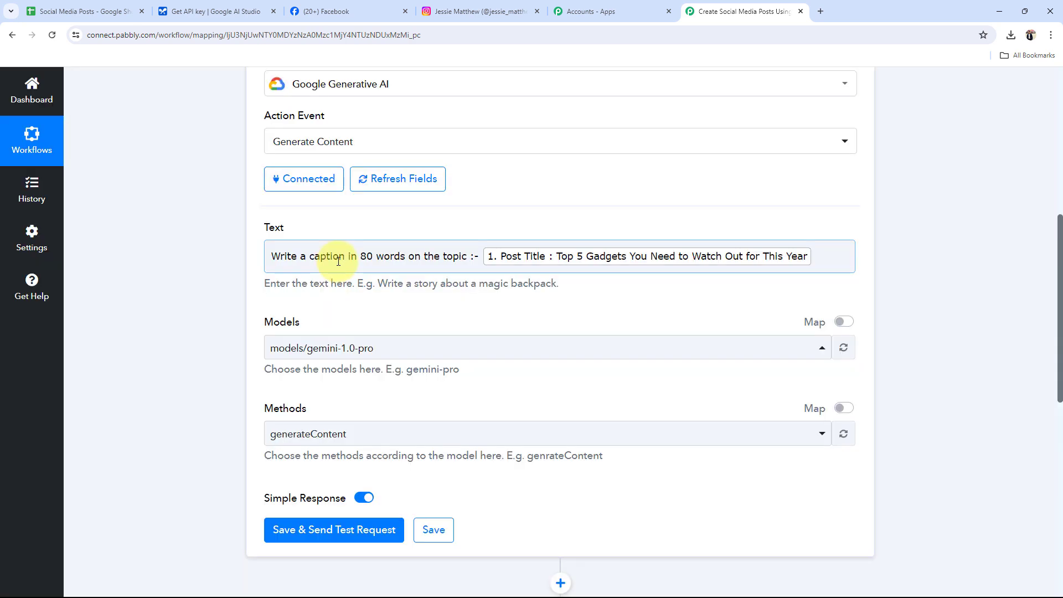
pyautogui.click(307, 433)
pyautogui.click(323, 500)
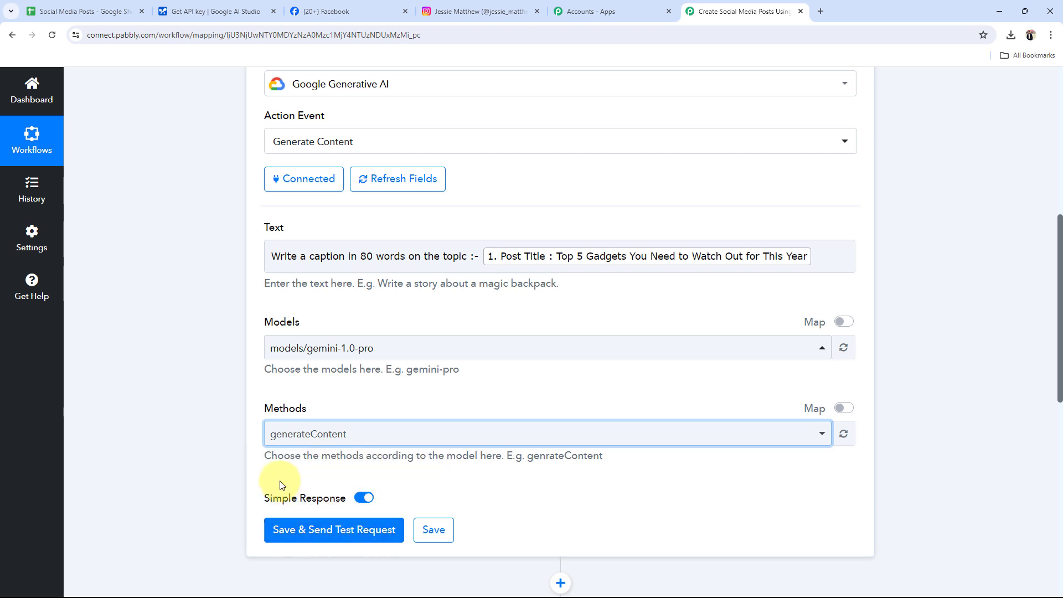
# Save the Google Generative AI action and send a test request with the mapped prompt.
pyautogui.scroll(2, 280, 482)
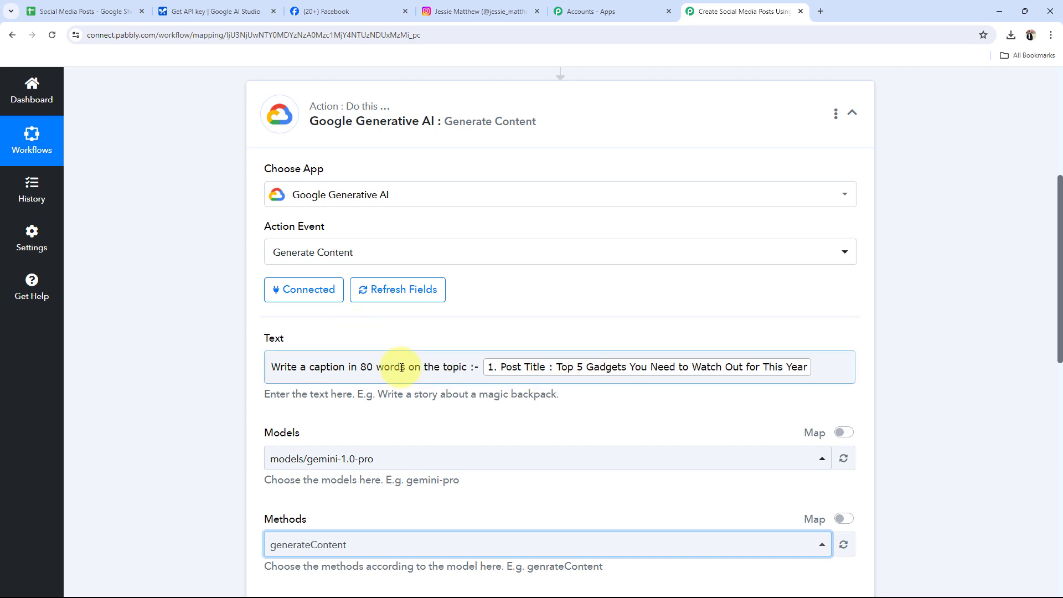
pyautogui.scroll(-4, 158, 323)
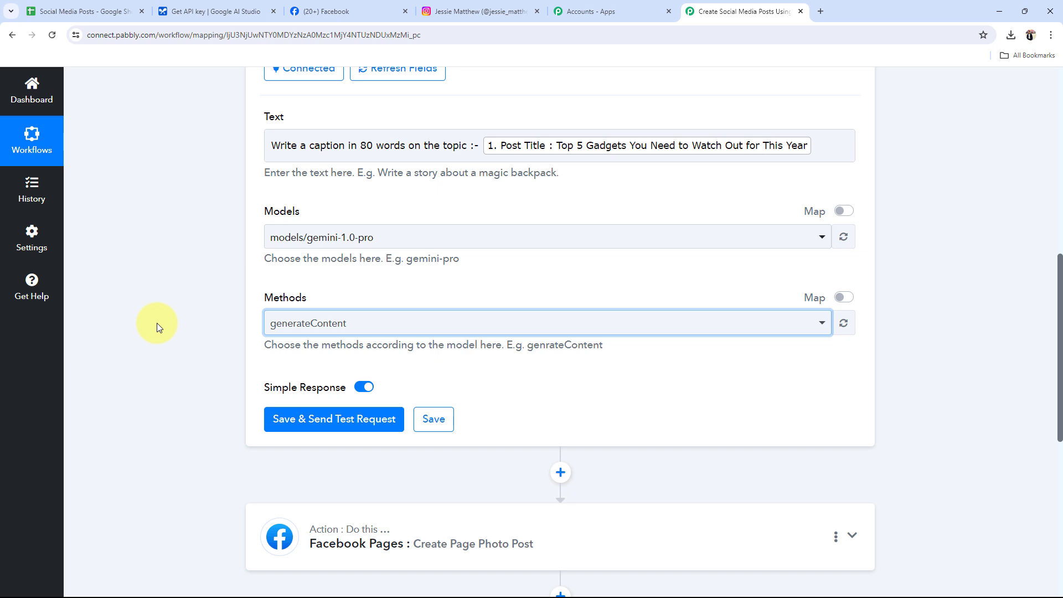
pyautogui.click(353, 423)
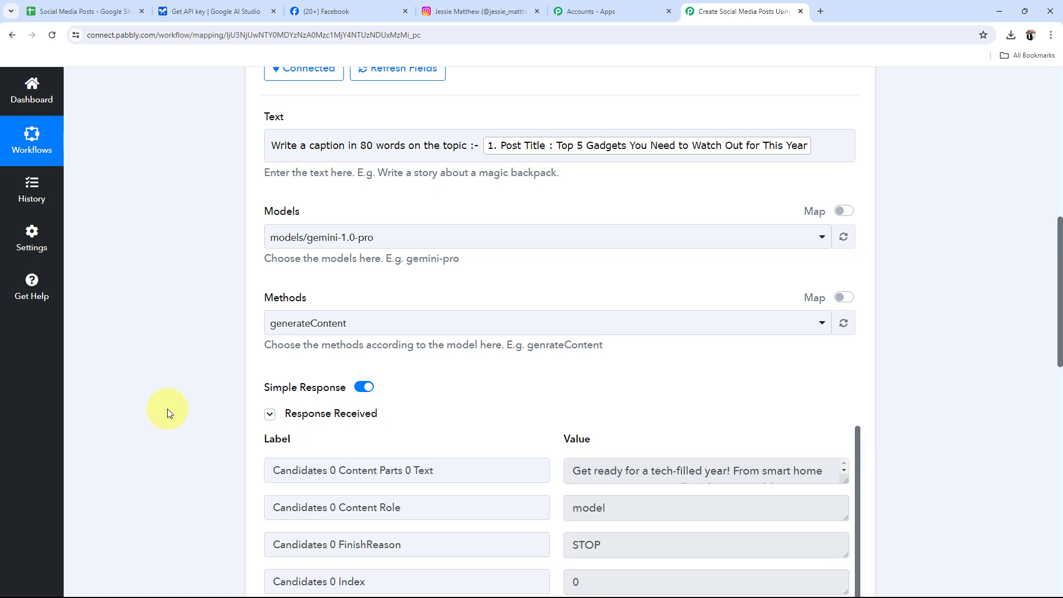
# Enlarge the Candidates 0 Content Parts 0 Text value, read the generated caption and collapse the Google Generative AI action.
pyautogui.scroll(-2, 168, 409)
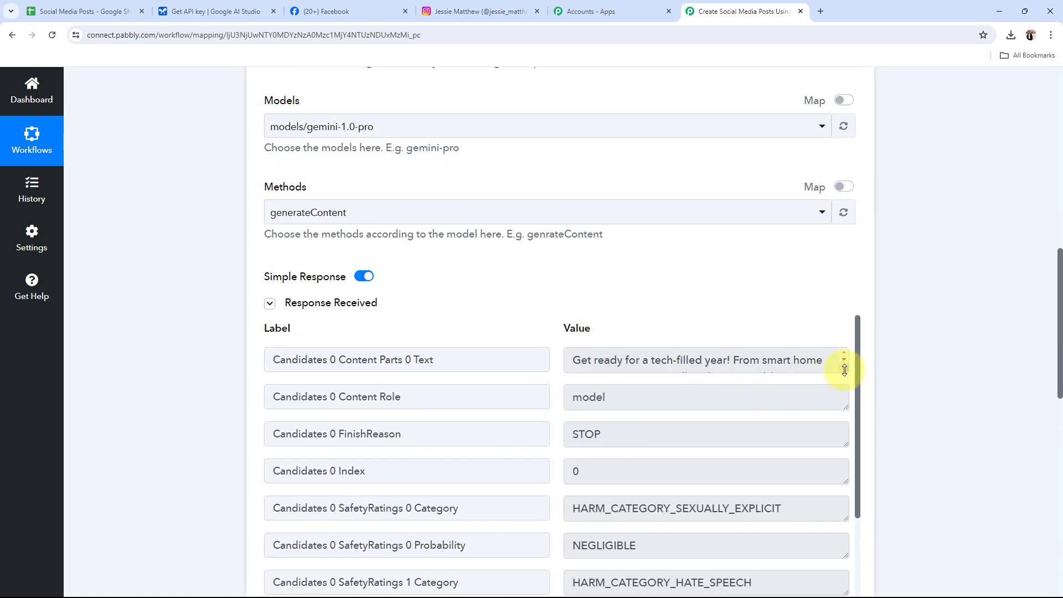
pyautogui.moveTo(844, 370); pyautogui.dragTo(886, 593)
pyautogui.moveTo(763, 526); pyautogui.dragTo(561, 361)
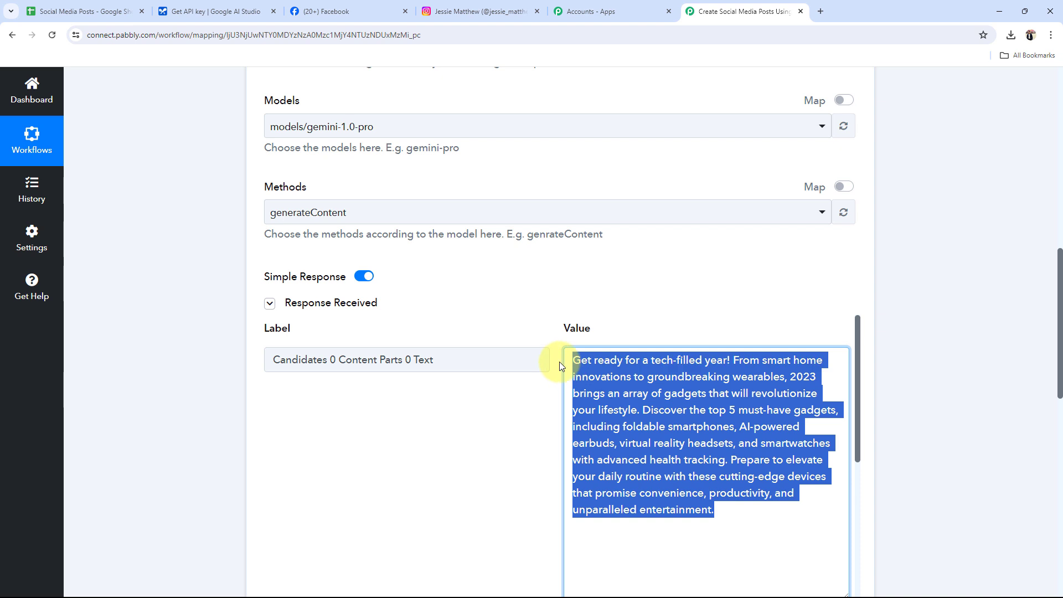
pyautogui.click(169, 427)
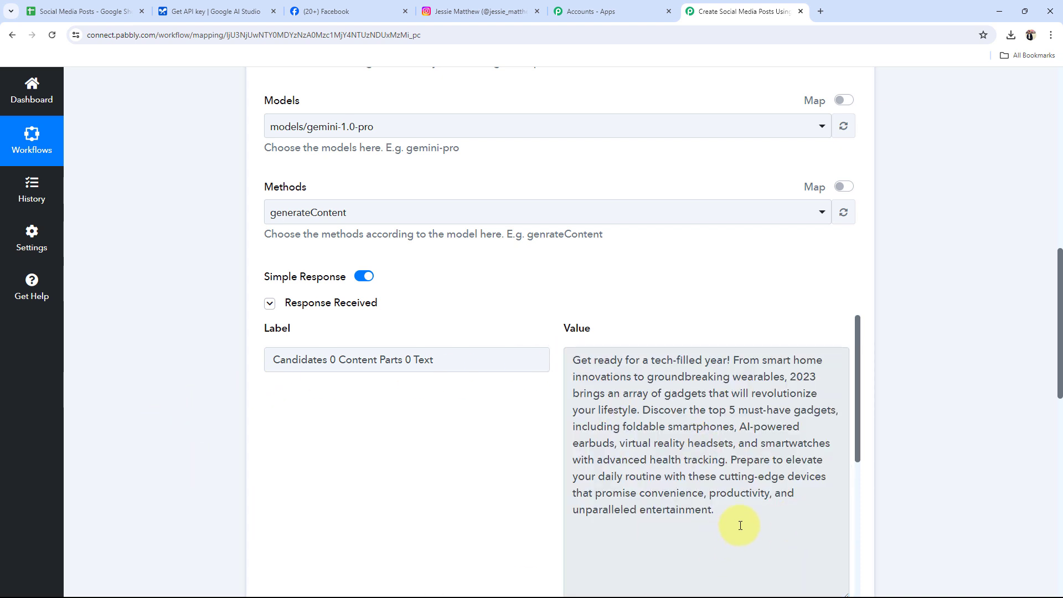
pyautogui.moveTo(740, 525); pyautogui.dragTo(562, 369)
pyautogui.click(193, 407)
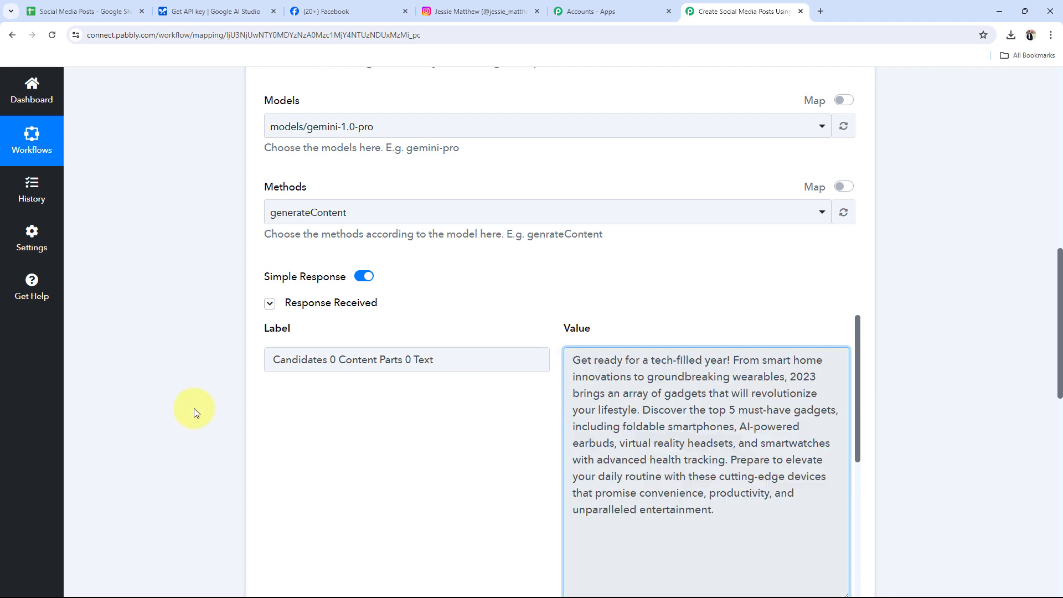
pyautogui.scroll(5, 194, 407)
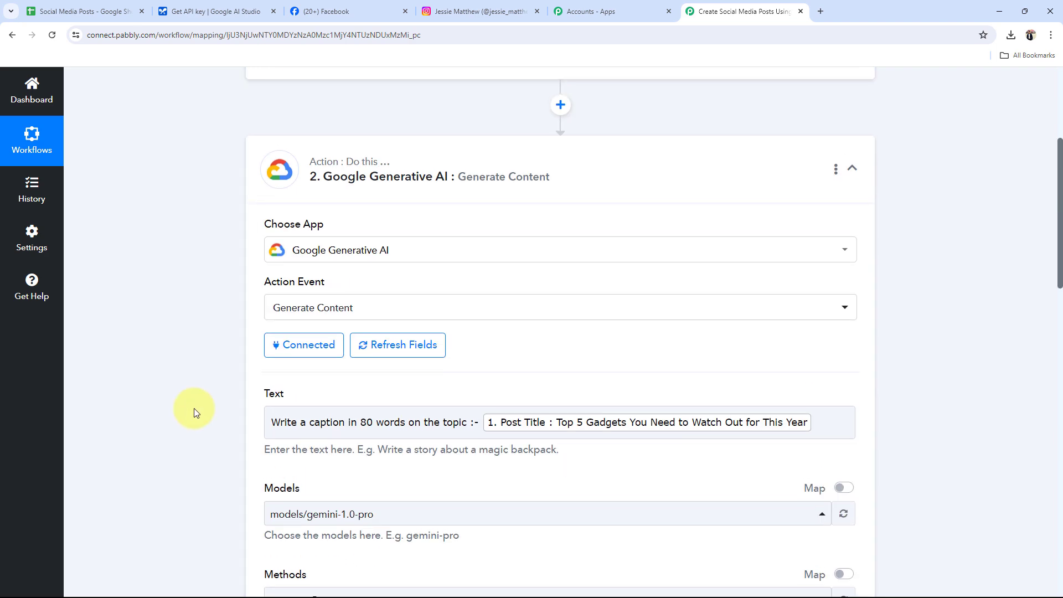
pyautogui.click(467, 189)
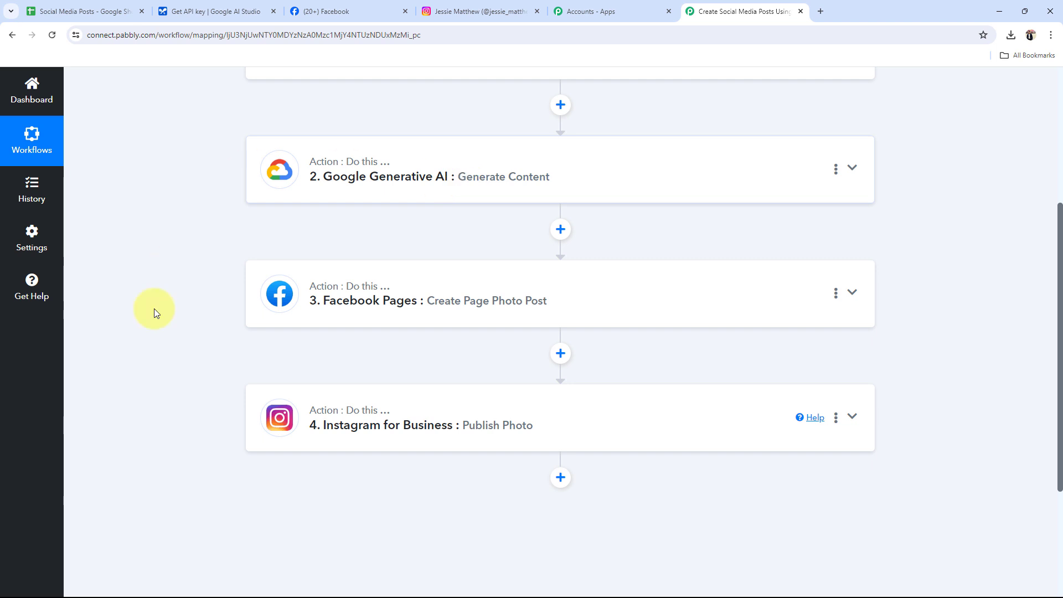
# Add a new connection for the Facebook Pages action, authorizing it with the previously linked Facebook account.
pyautogui.click(361, 314)
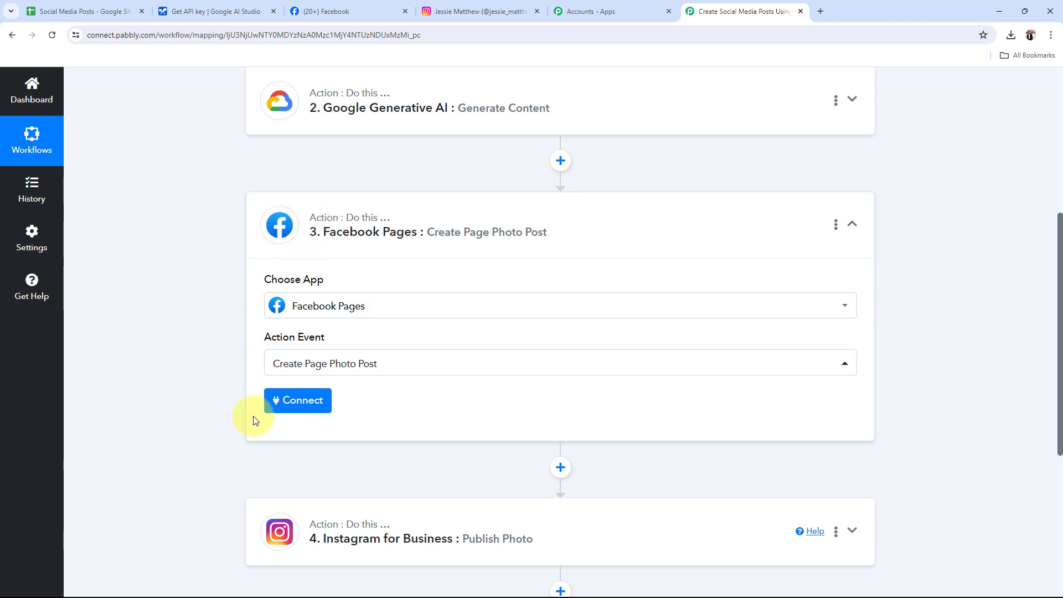
pyautogui.click(297, 404)
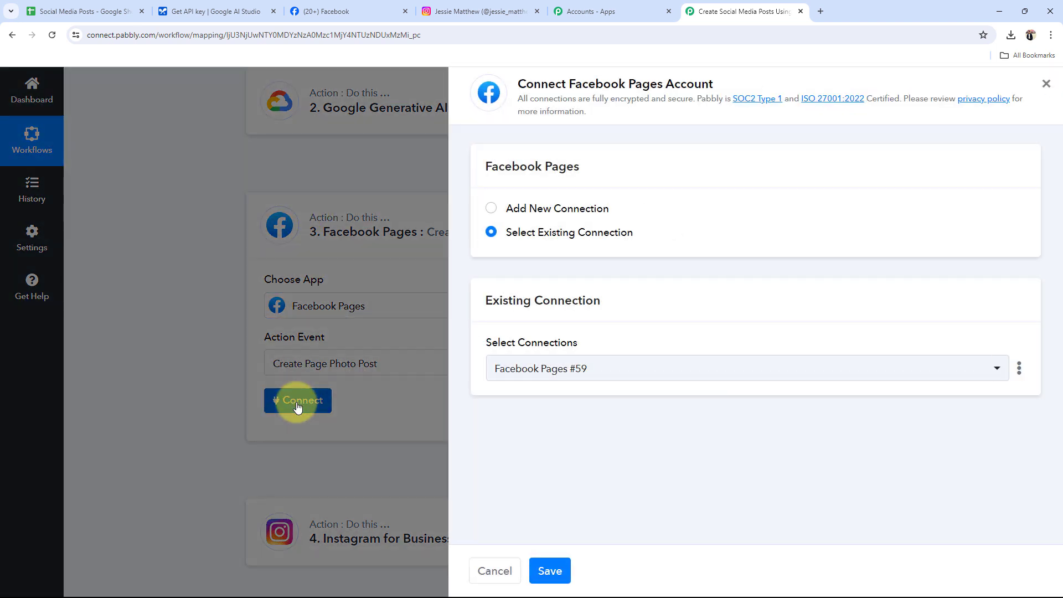
pyautogui.click(490, 208)
pyautogui.click(489, 393)
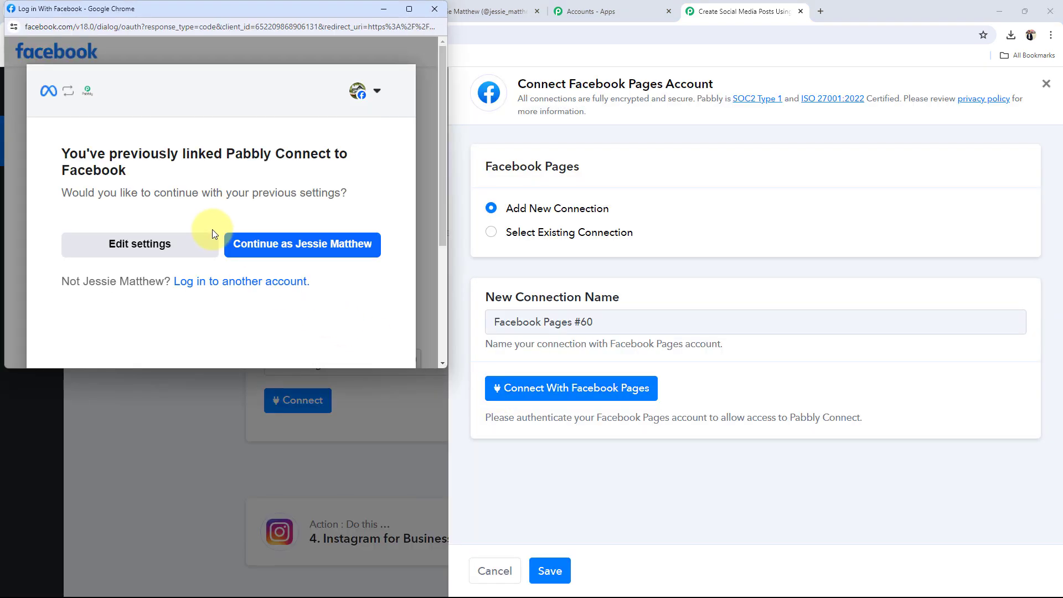
pyautogui.click(332, 244)
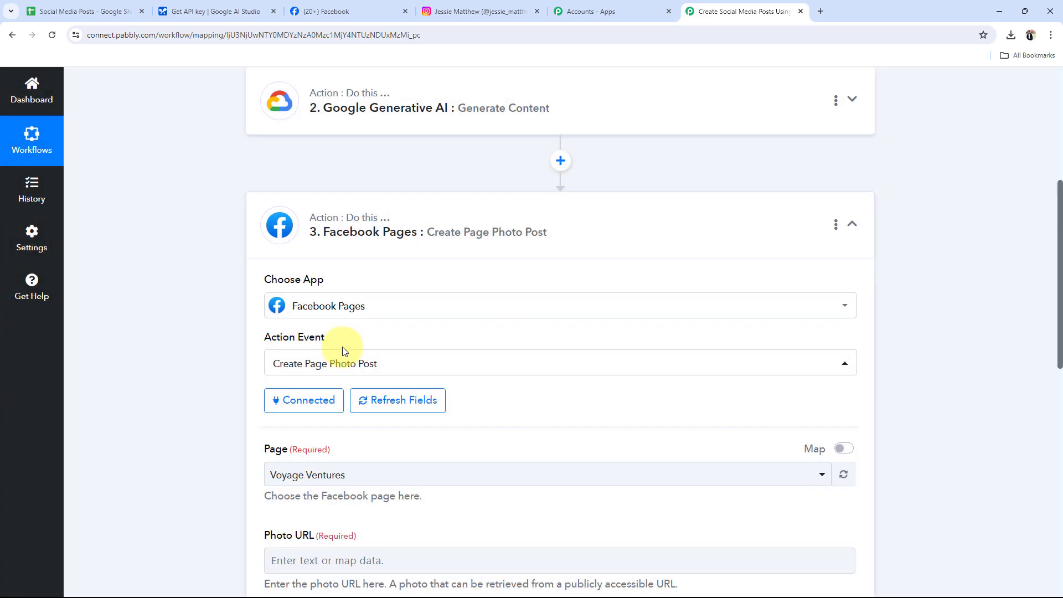
# Switch to Facebook to check the name of the target page and return to Pabbly Connect.
pyautogui.scroll(-5, 227, 324)
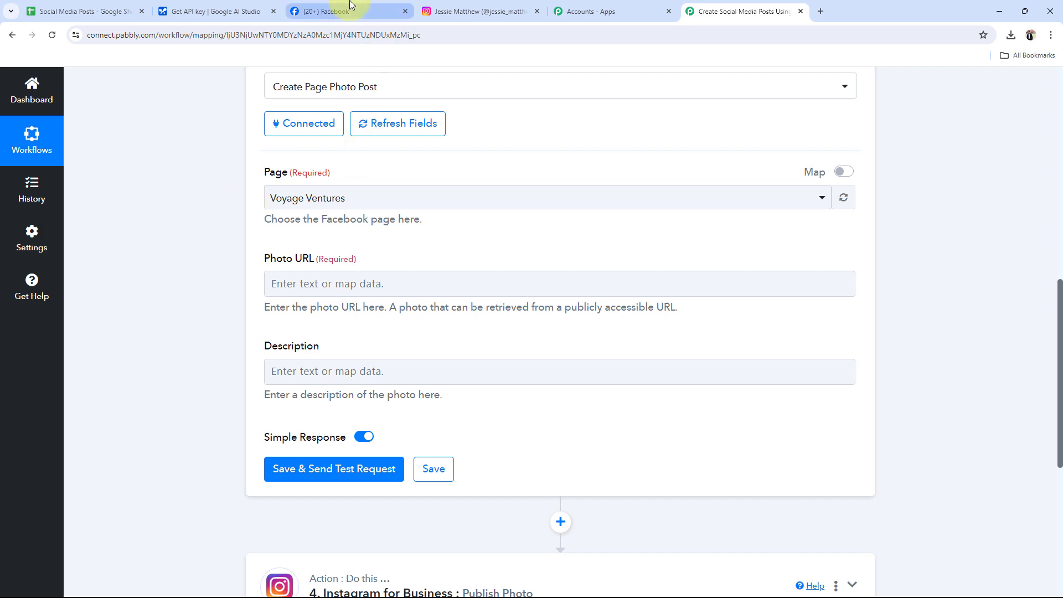
pyautogui.click(382, 11)
pyautogui.moveTo(433, 415); pyautogui.dragTo(631, 436)
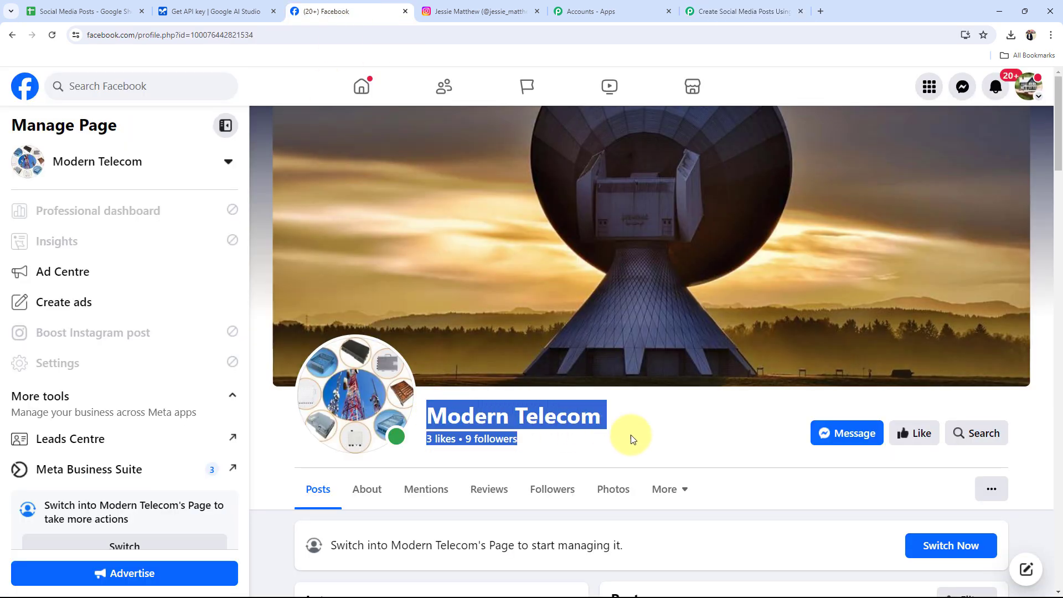
pyautogui.click(666, 437)
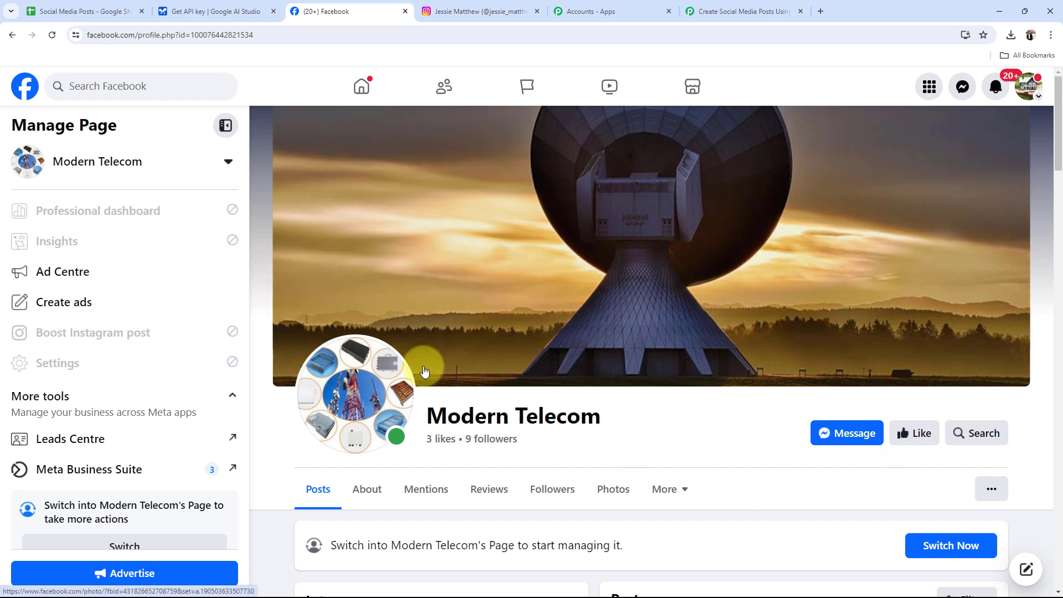
pyautogui.click(768, 4)
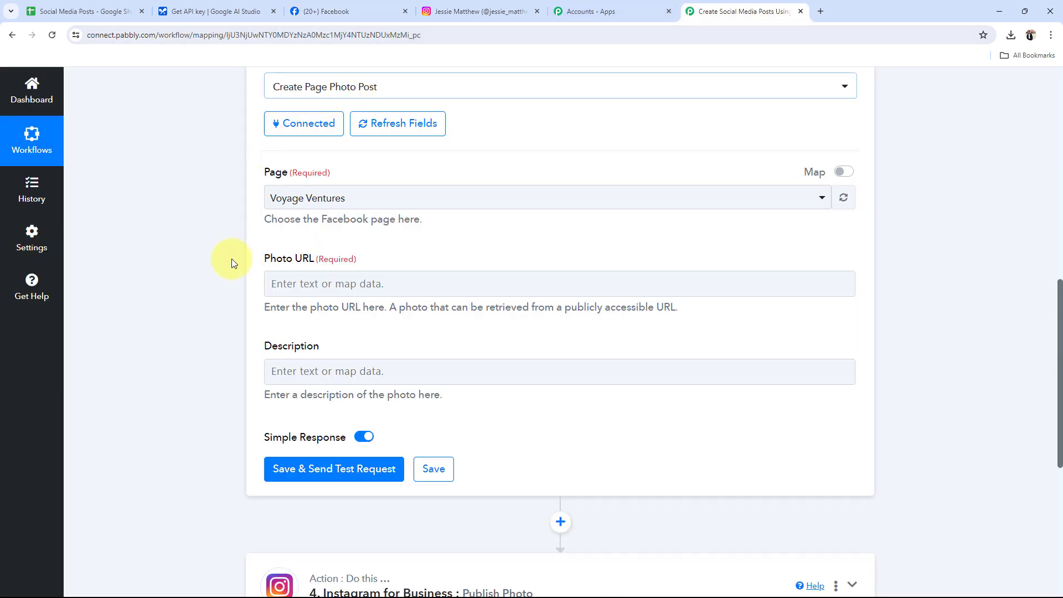
# Find and choose Modern Telecom as the Page for the Facebook photo post.
pyautogui.click(316, 203)
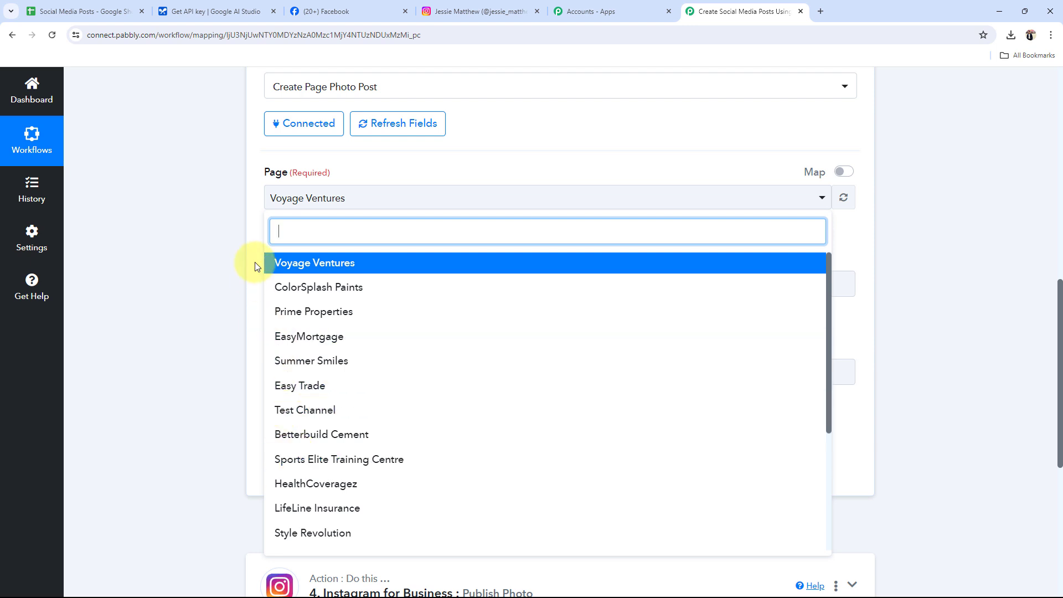
pyautogui.write('moder')
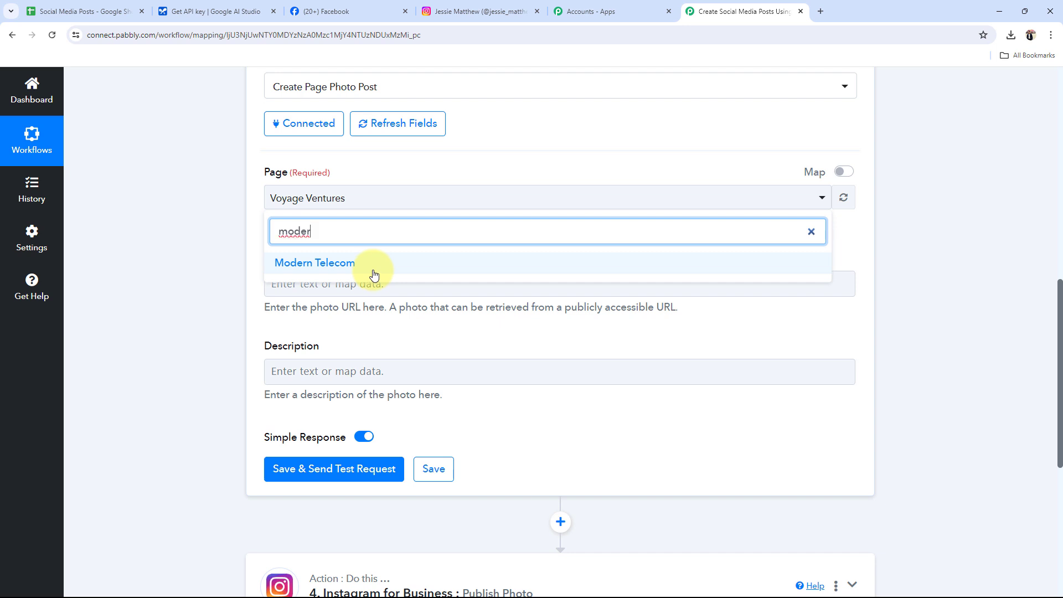
pyautogui.click(374, 275)
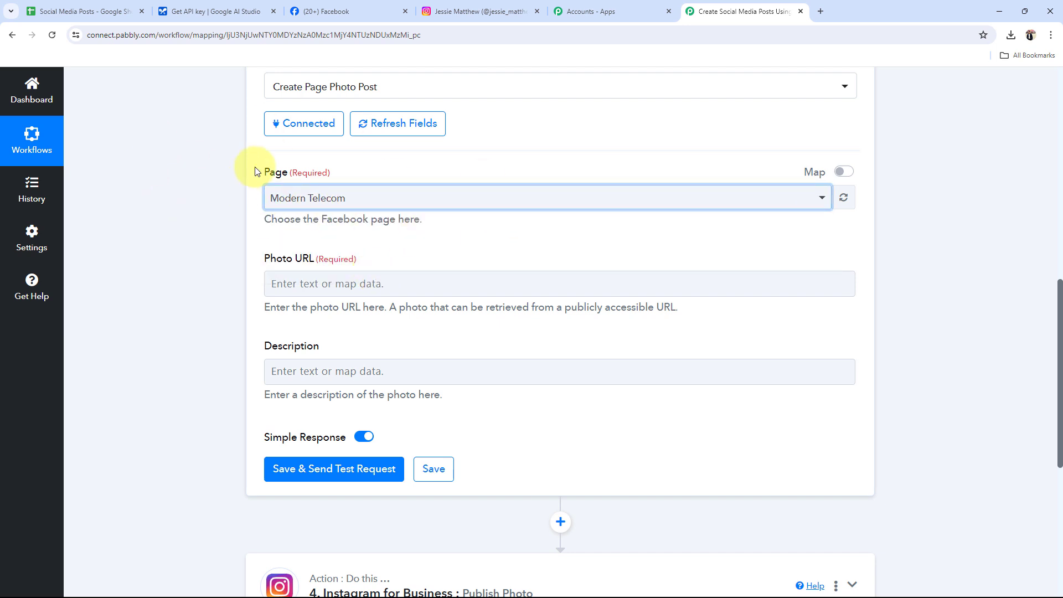
pyautogui.moveTo(255, 167); pyautogui.dragTo(246, 192)
pyautogui.click(235, 196)
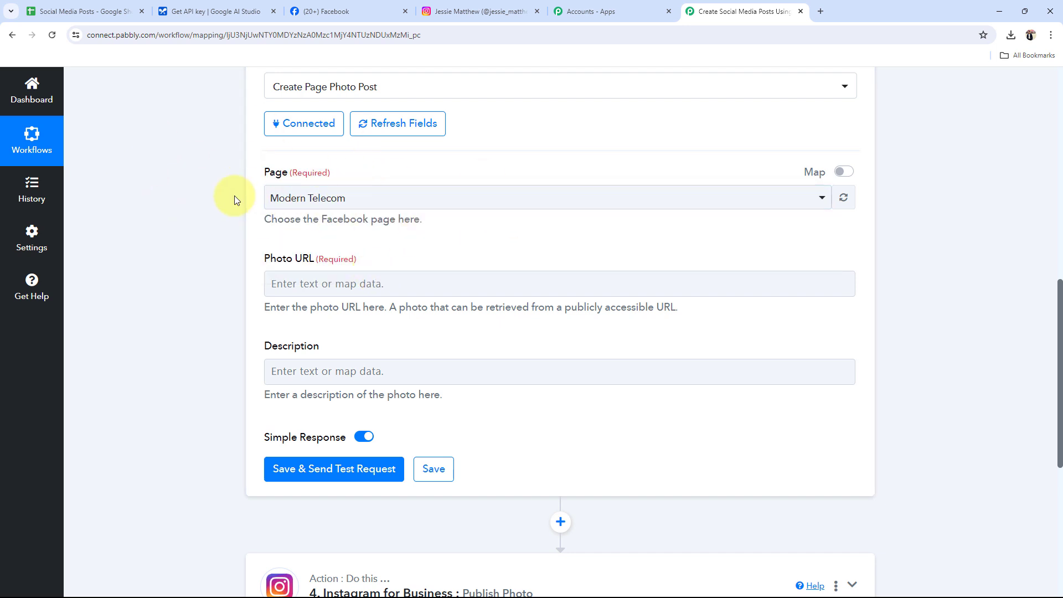
# Review the Photo URL and Description fields, glance at the Social Media Posts spreadsheet and return to Pabbly Connect.
pyautogui.scroll(-3, 234, 197)
pyautogui.moveTo(261, 91); pyautogui.dragTo(306, 98)
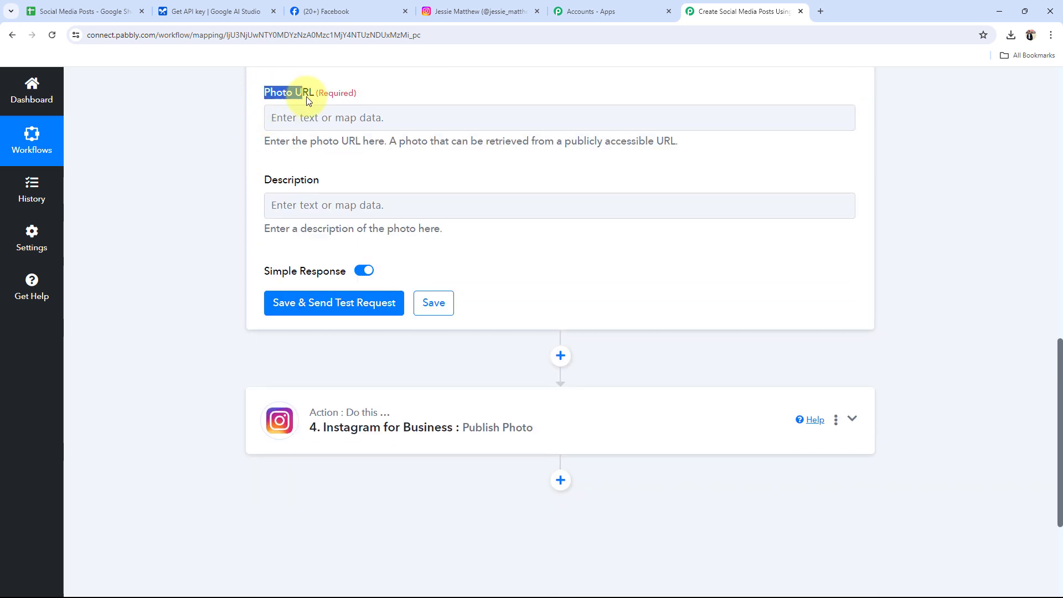
pyautogui.click(229, 194)
pyautogui.moveTo(330, 180); pyautogui.dragTo(244, 185)
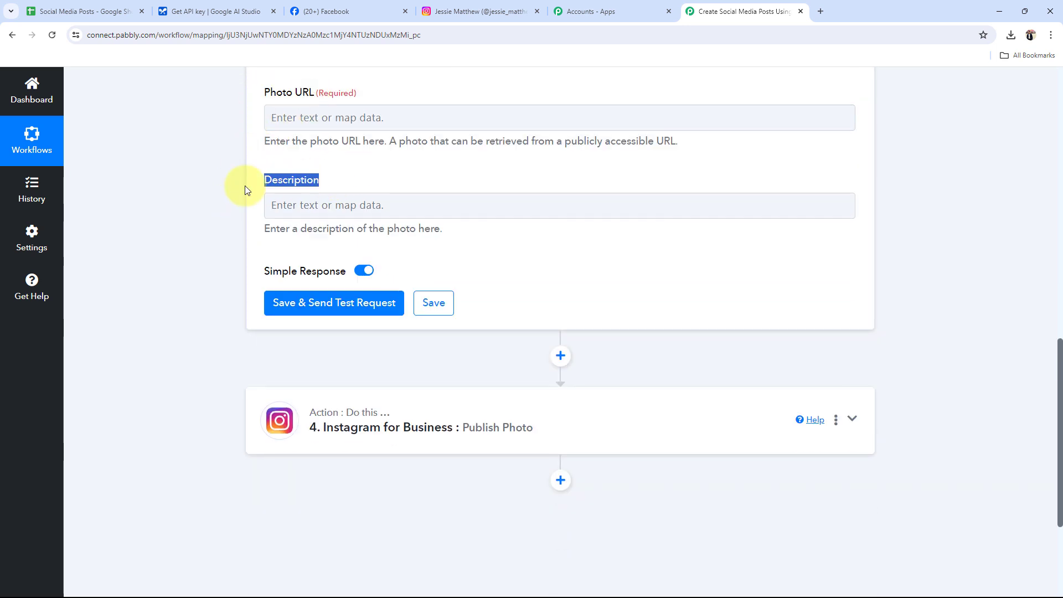
pyautogui.click(190, 197)
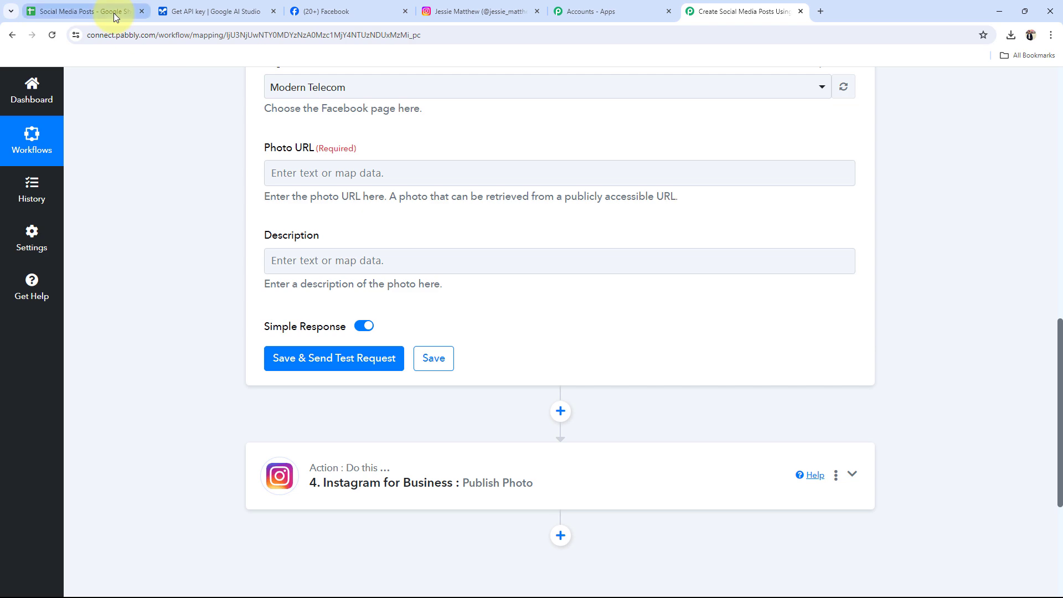
pyautogui.click(114, 11)
pyautogui.click(739, 12)
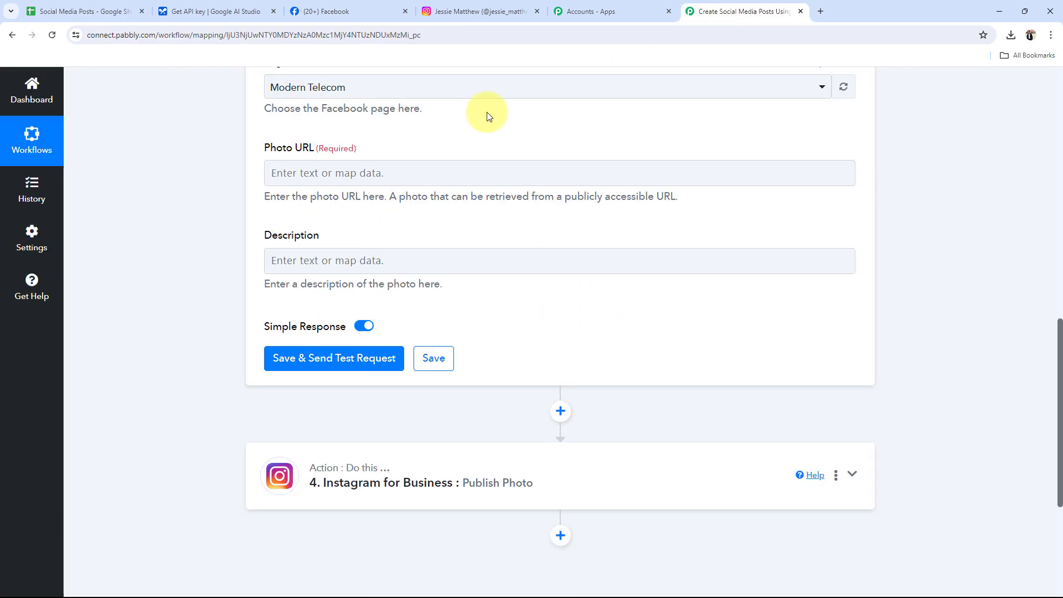
# Map the Facebook post's Photo URL to the Image URL value from the Google Sheets step.
pyautogui.click(303, 179)
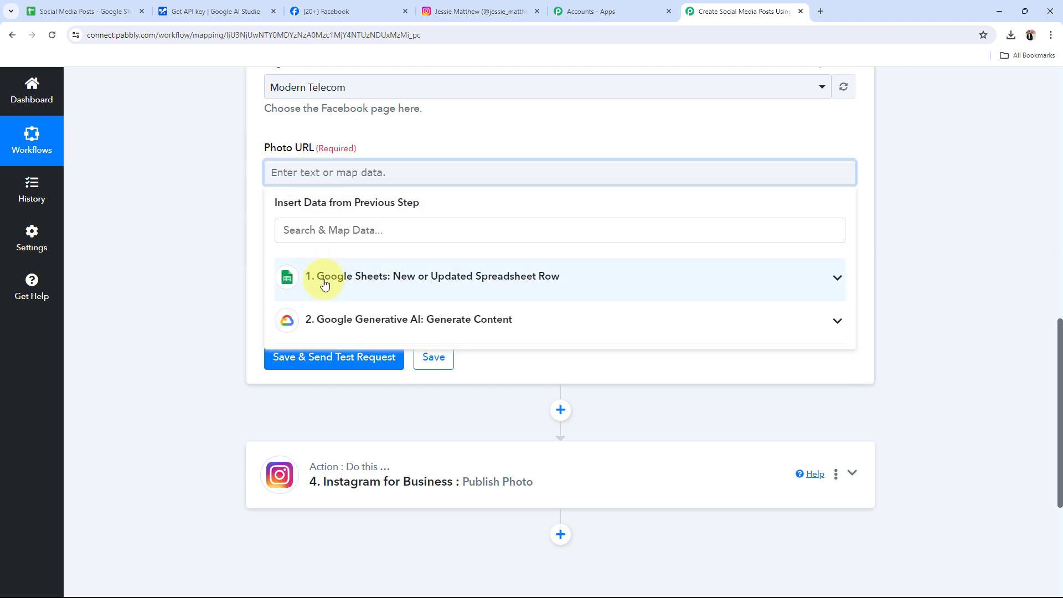
pyautogui.click(807, 282)
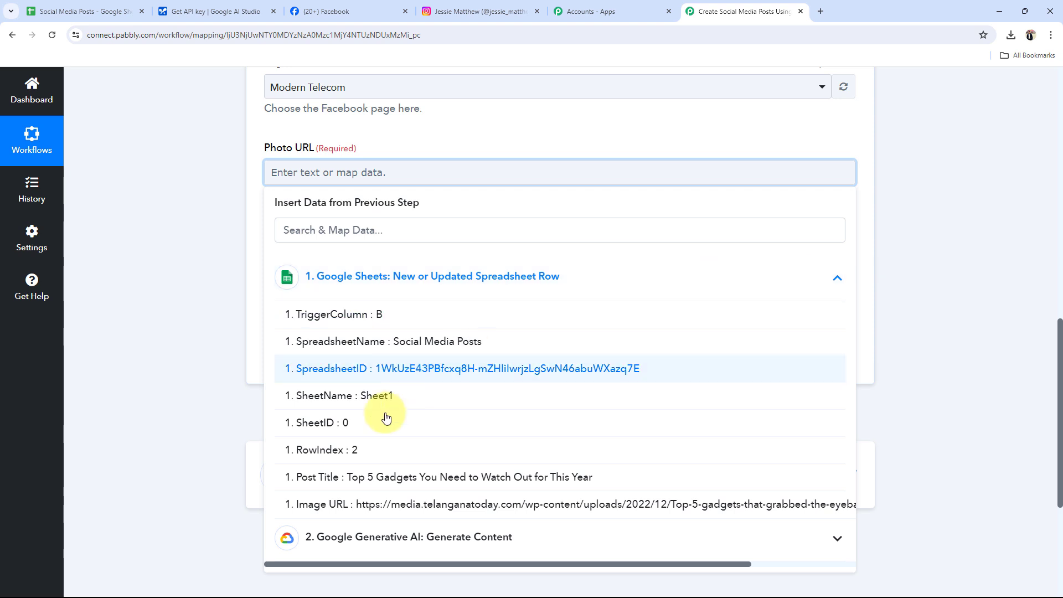
pyautogui.click(431, 502)
pyautogui.click(253, 393)
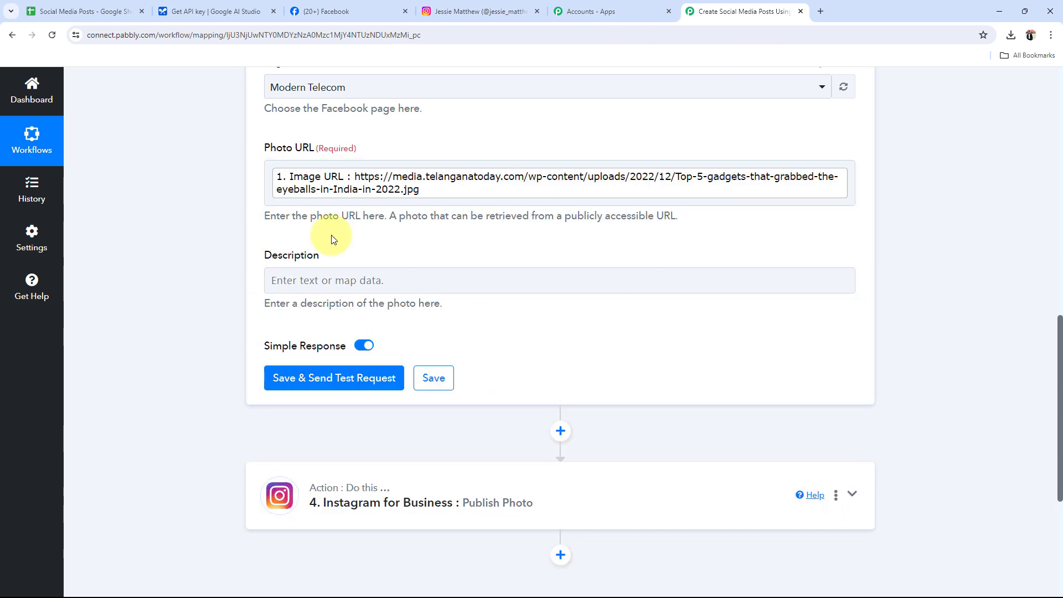
# Map the Facebook post's Description to Candidates 0 Content Parts 0 Text from the Google Generative AI step.
pyautogui.click(369, 279)
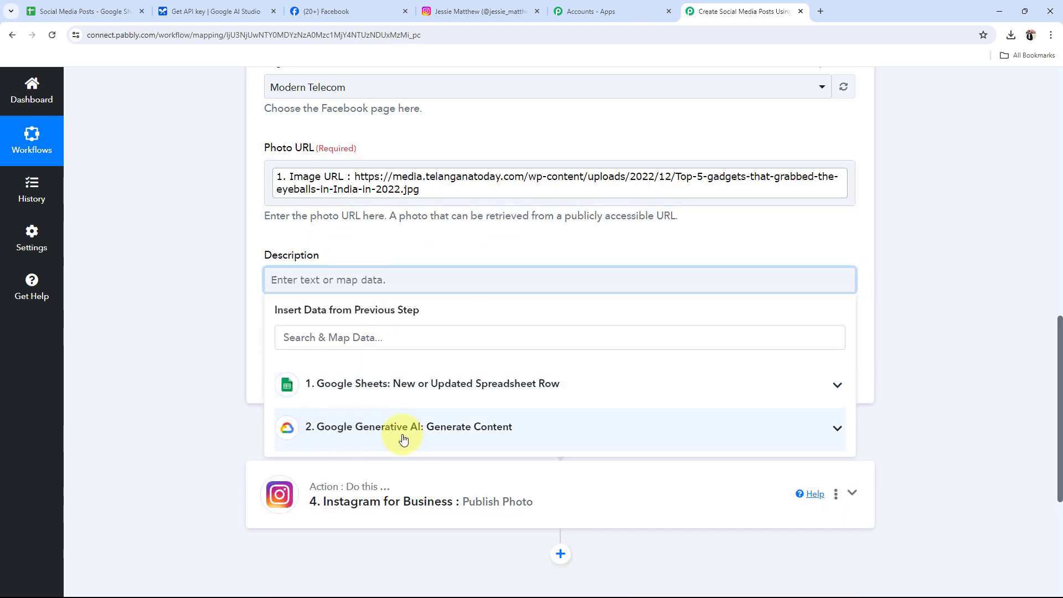
pyautogui.click(510, 441)
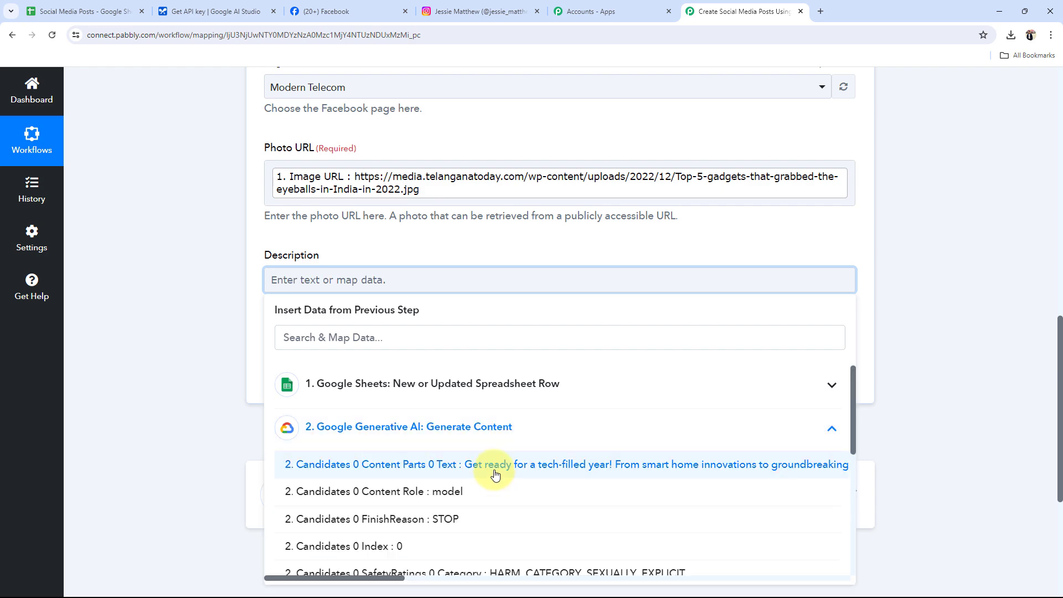
pyautogui.click(498, 467)
pyautogui.click(292, 491)
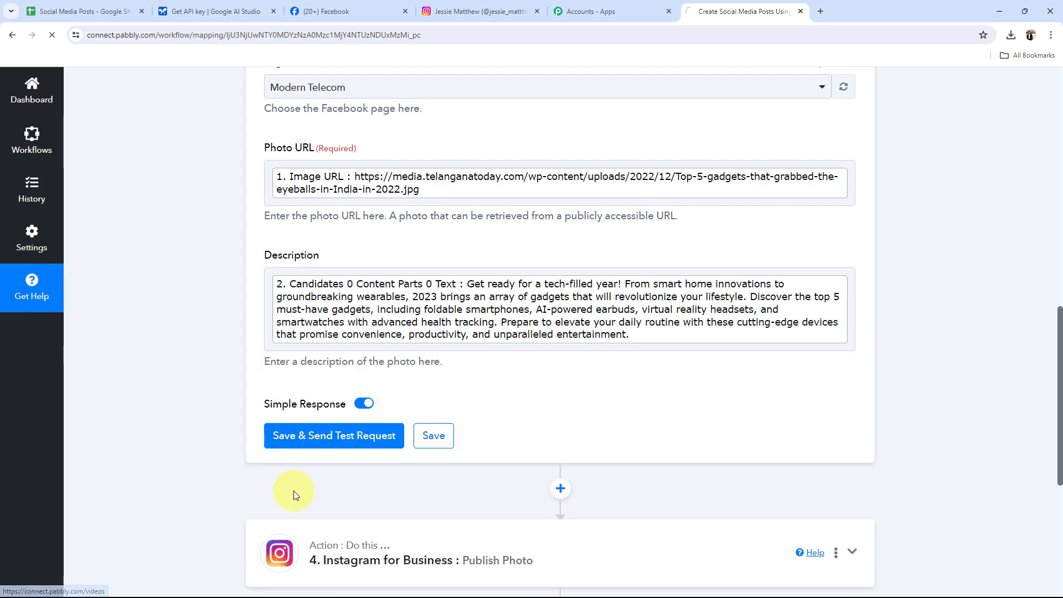
# Save the Facebook Pages action with a test request and review the received response, including the Res2 Id value.
pyautogui.click(302, 436)
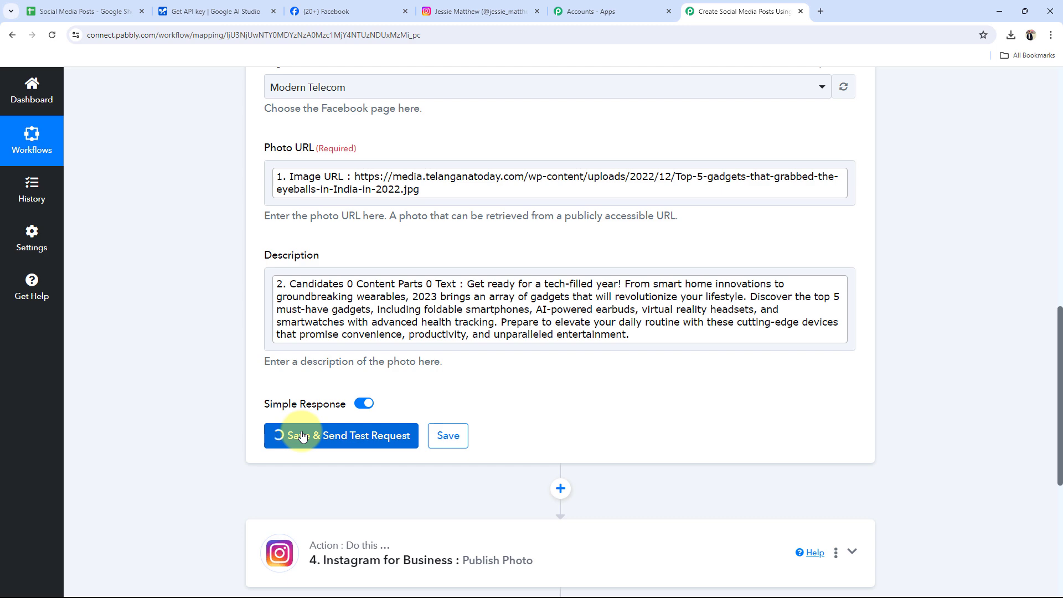
pyautogui.scroll(2, 302, 436)
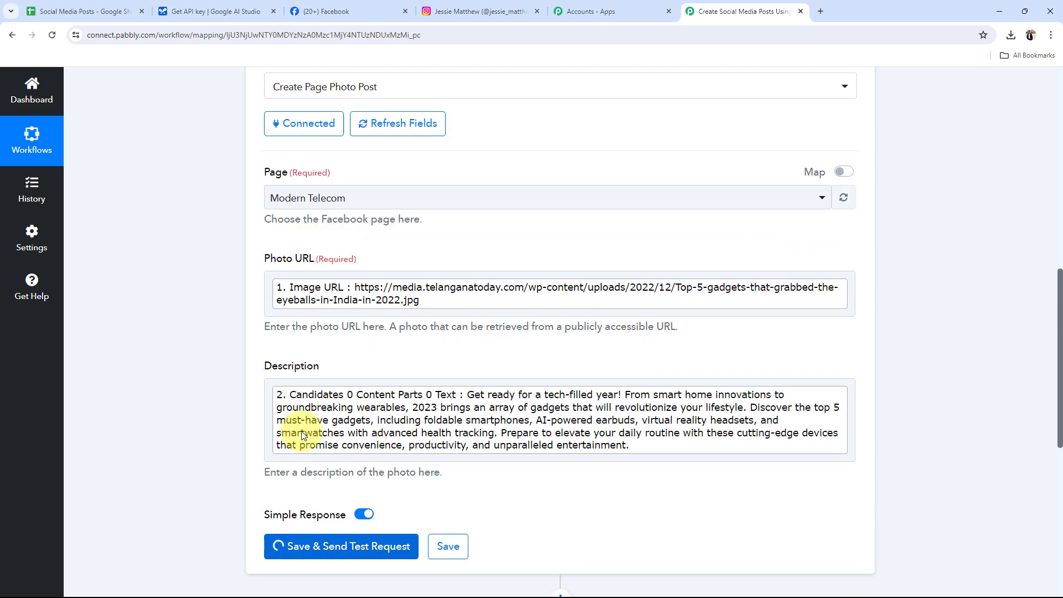
pyautogui.scroll(2, 302, 436)
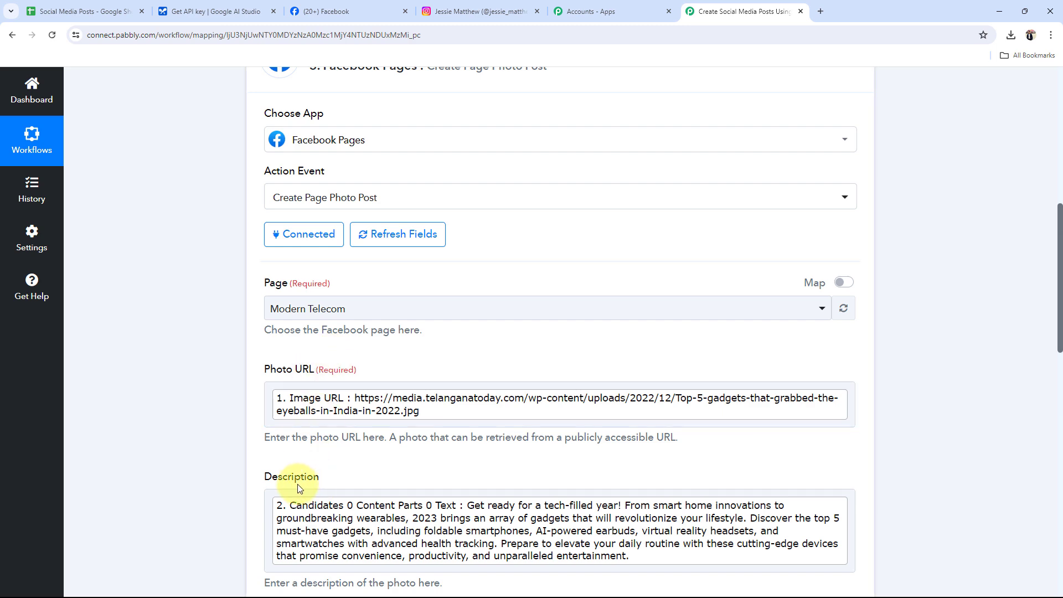
pyautogui.scroll(-9, 297, 487)
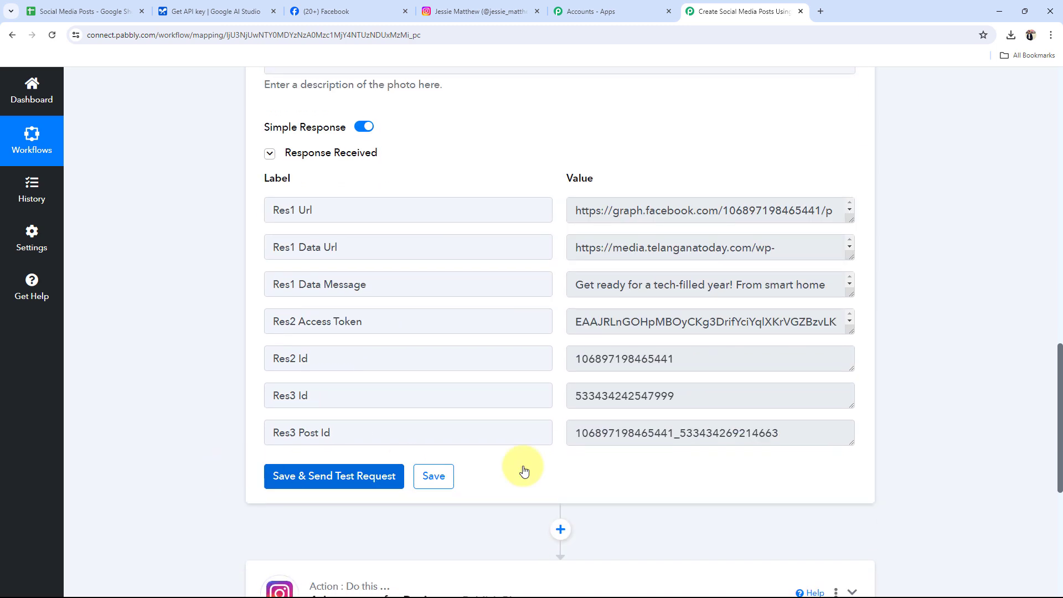
pyautogui.moveTo(806, 365); pyautogui.dragTo(556, 367)
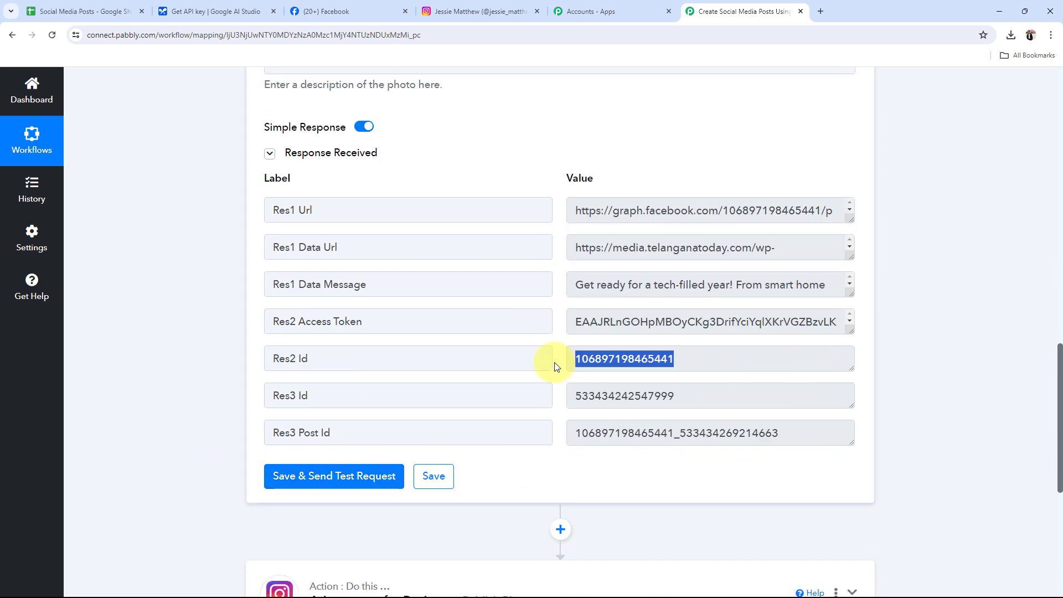
# Switch to Facebook, reload the Modern Telecom page and examine the newest post's description and image.
pyautogui.click(316, 10)
pyautogui.click(52, 35)
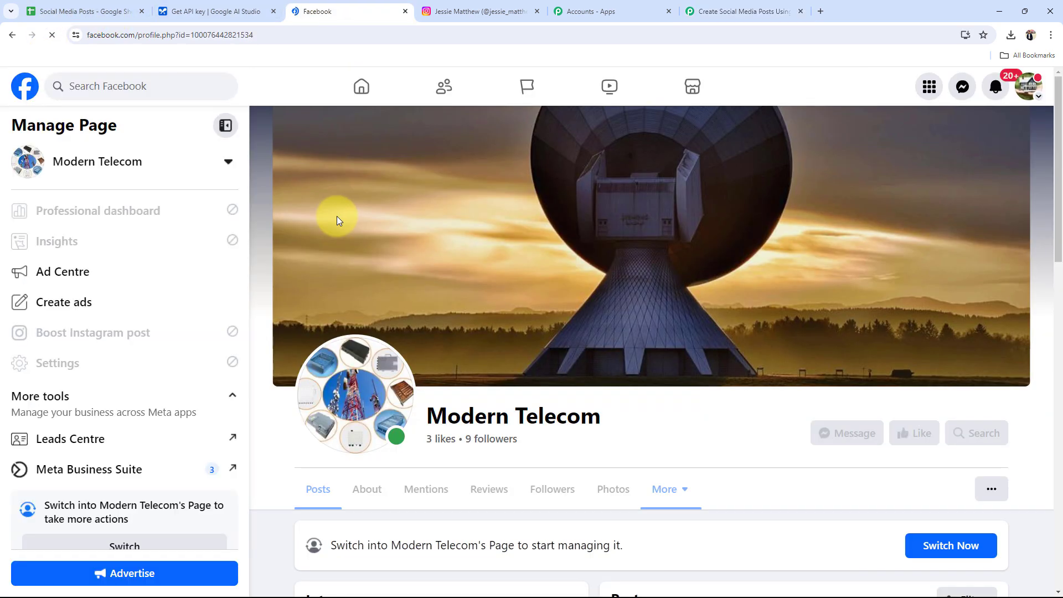
pyautogui.scroll(-5, 338, 221)
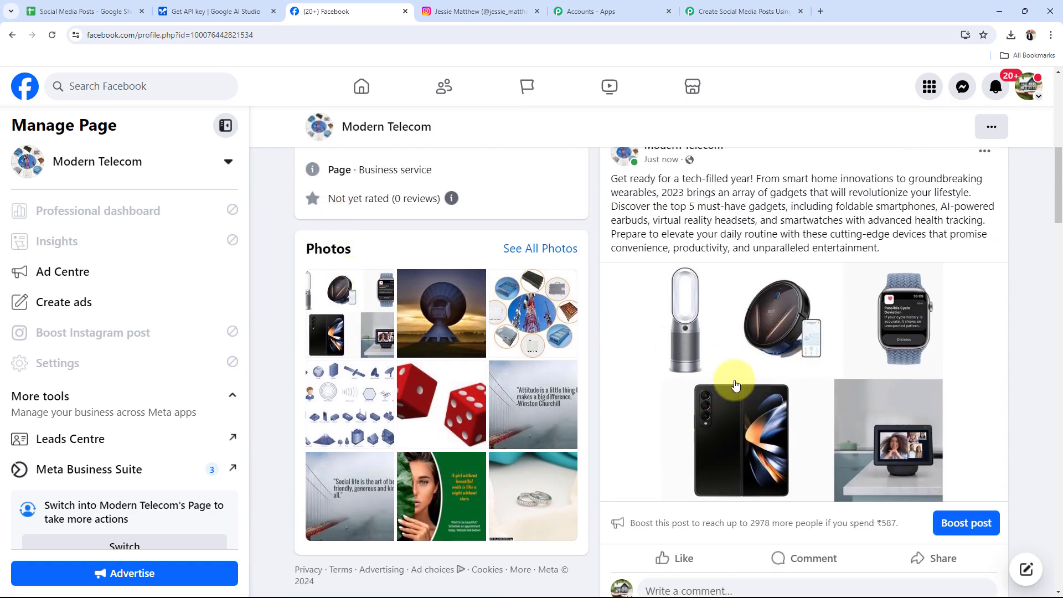
pyautogui.scroll(1, 728, 372)
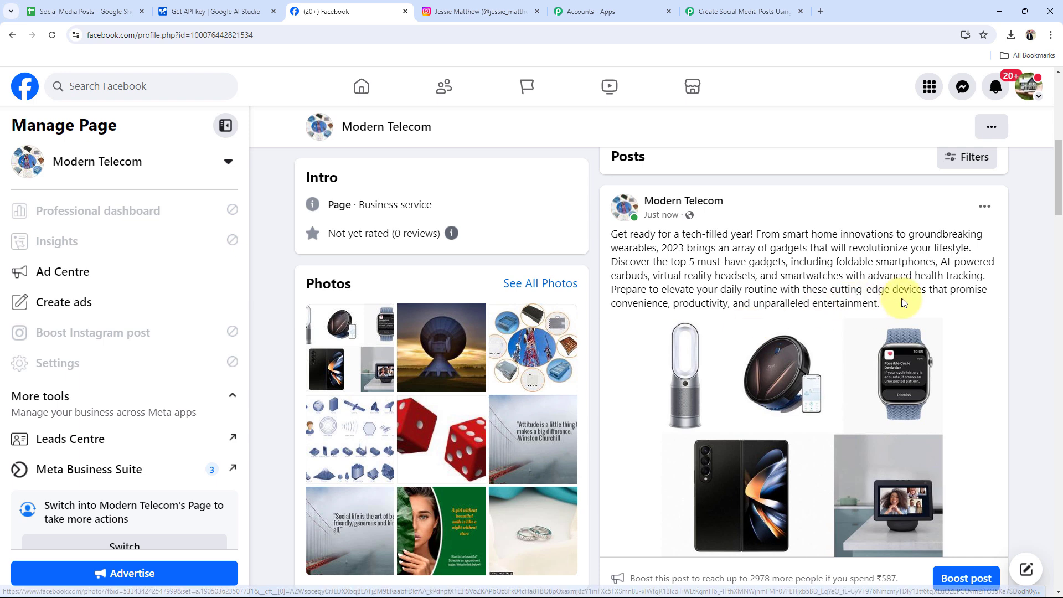
pyautogui.moveTo(880, 303); pyautogui.dragTo(584, 240)
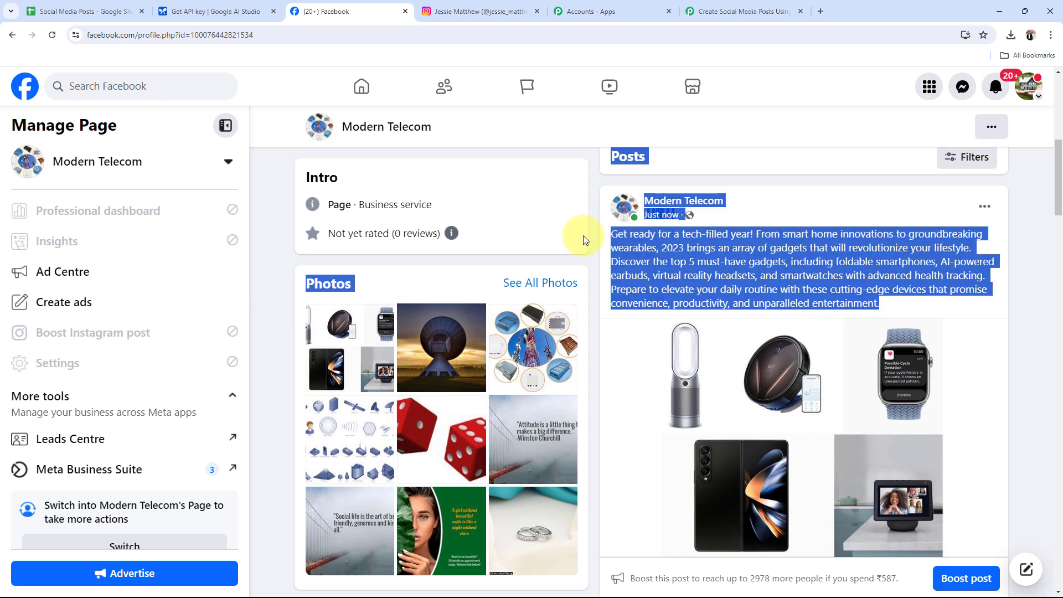
pyautogui.click(794, 215)
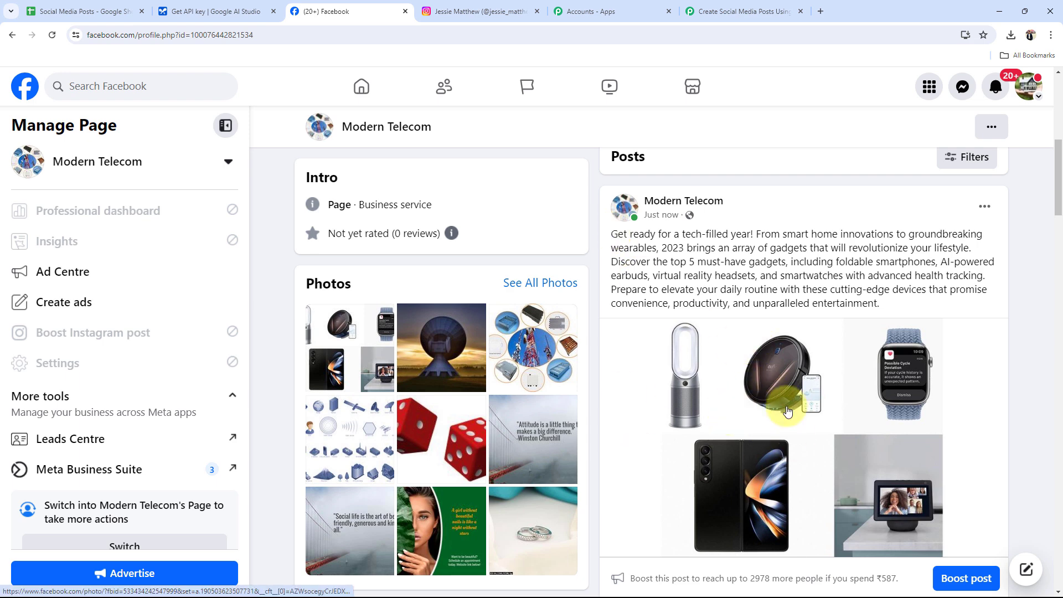
# Compare the Social Media Posts spreadsheet with the Facebook post and return to the Pabbly Connect workflow.
pyautogui.click(40, 8)
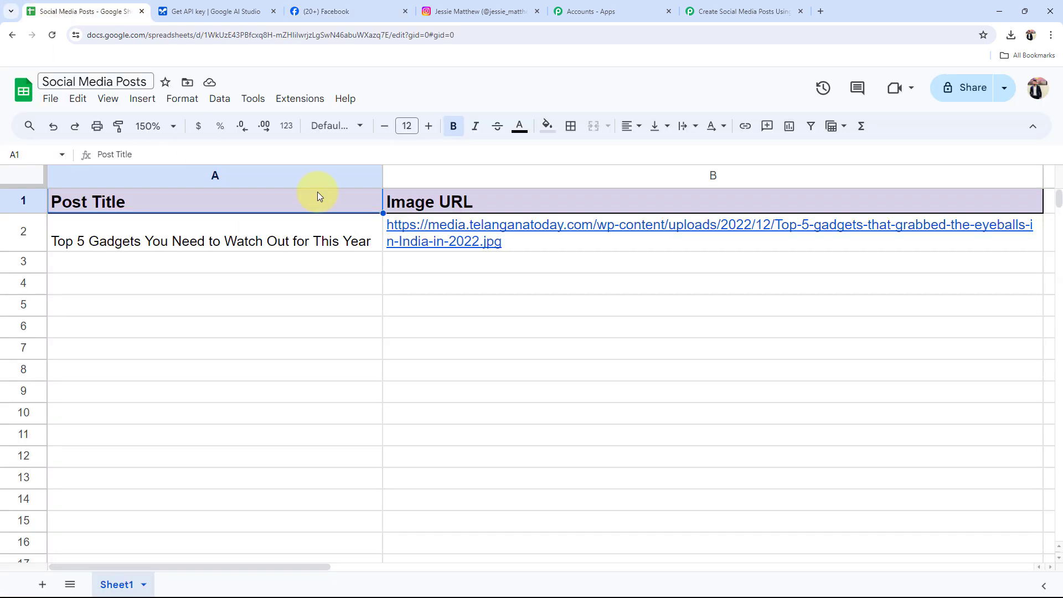
pyautogui.click(693, 5)
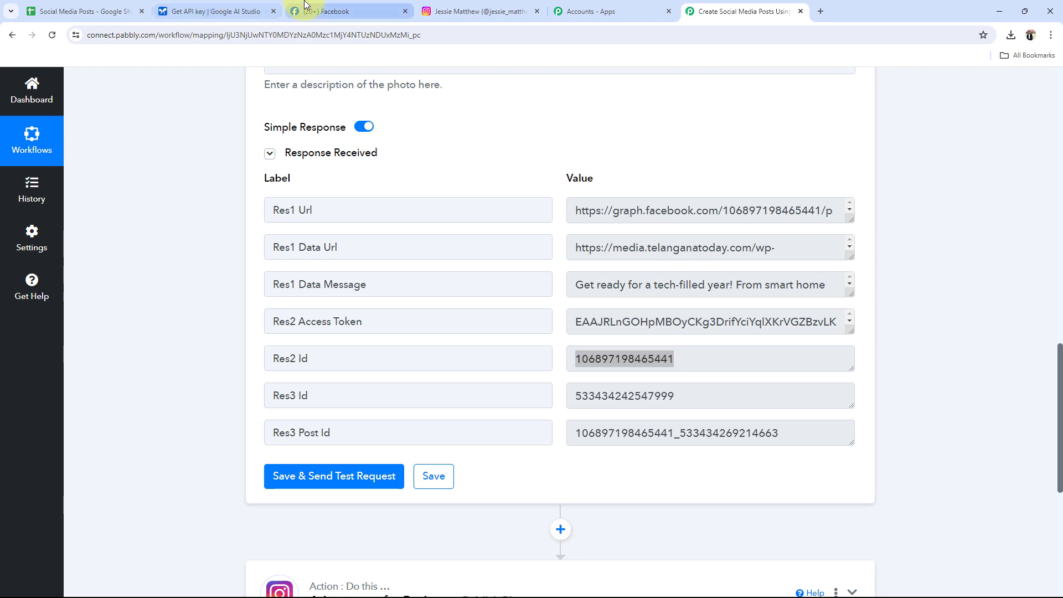
pyautogui.click(343, 11)
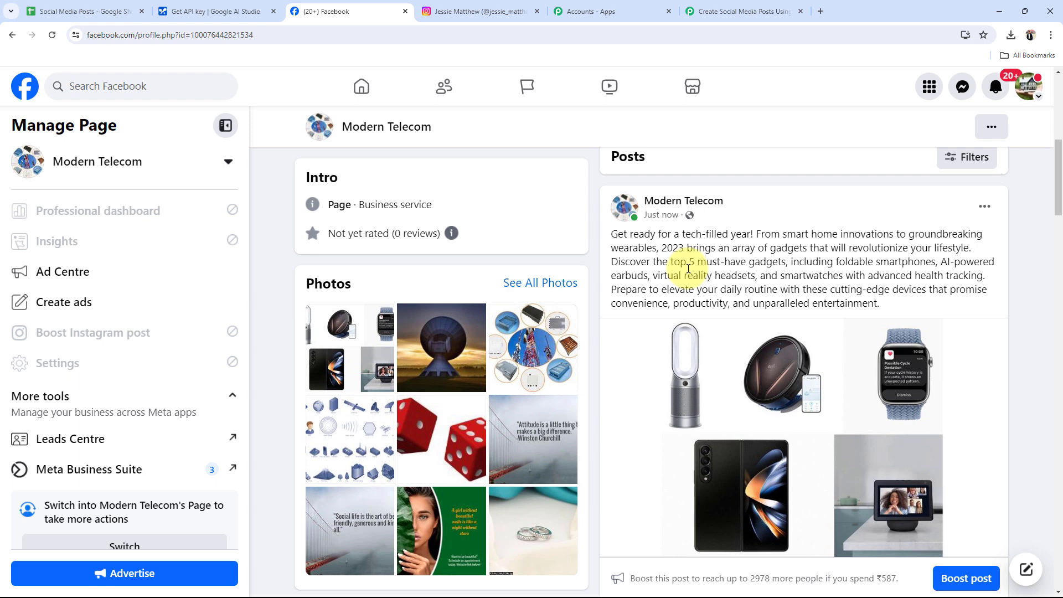
pyautogui.click(731, 11)
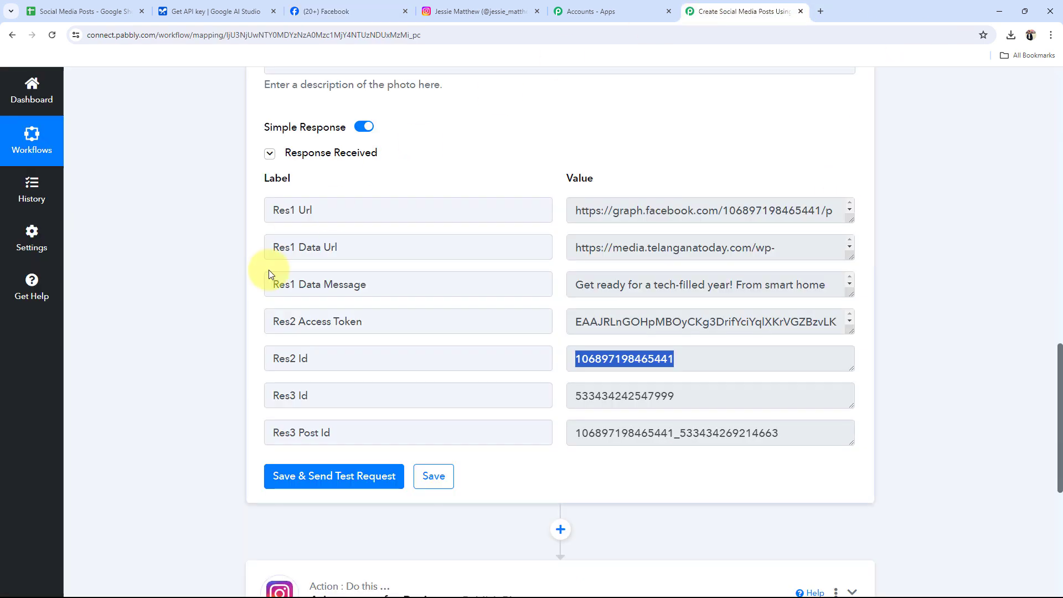
# Expand the Instagram for Business Publish Photo action, glance at the Instagram profile and return to Pabbly Connect.
pyautogui.click(249, 272)
pyautogui.scroll(1, 249, 272)
pyautogui.scroll(-8, 249, 273)
pyautogui.click(428, 224)
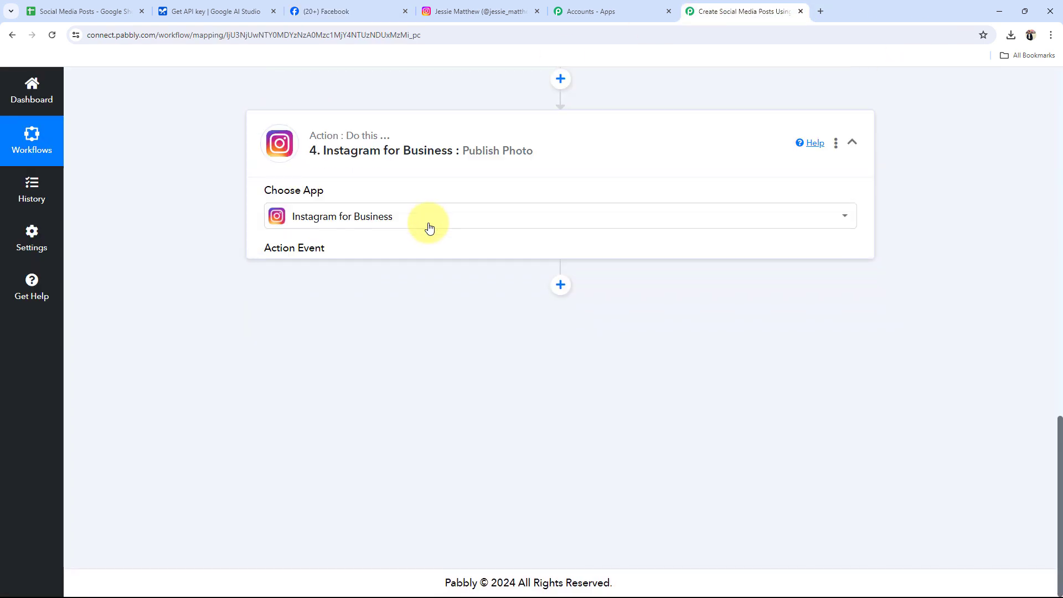
pyautogui.scroll(1, 517, 277)
pyautogui.click(482, 11)
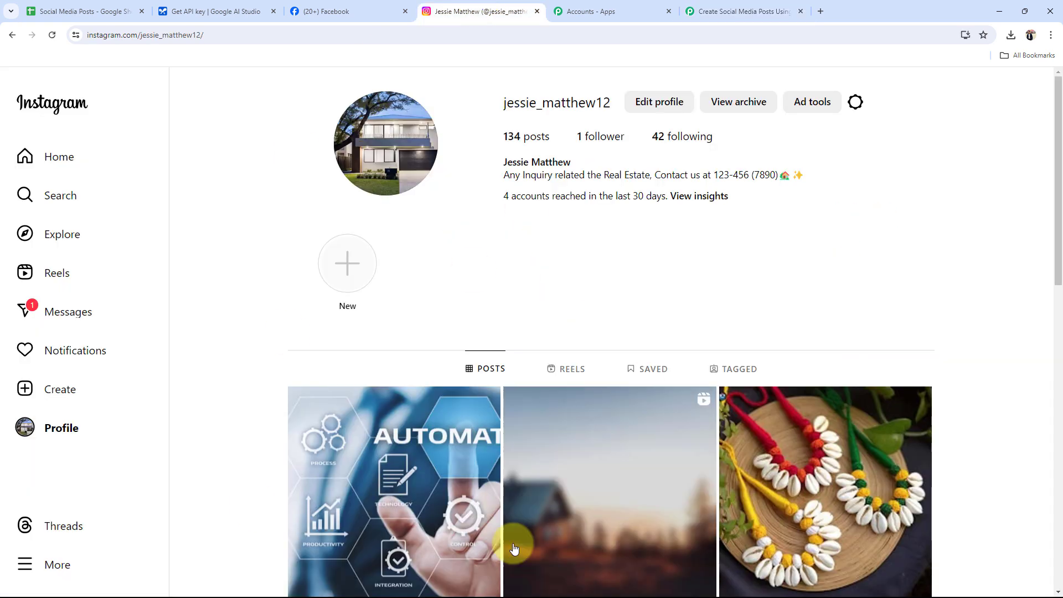
pyautogui.click(744, 10)
# Add a new connection for the Instagram for Business action and authorize it with the Instagram for Business account.
pyautogui.click(312, 403)
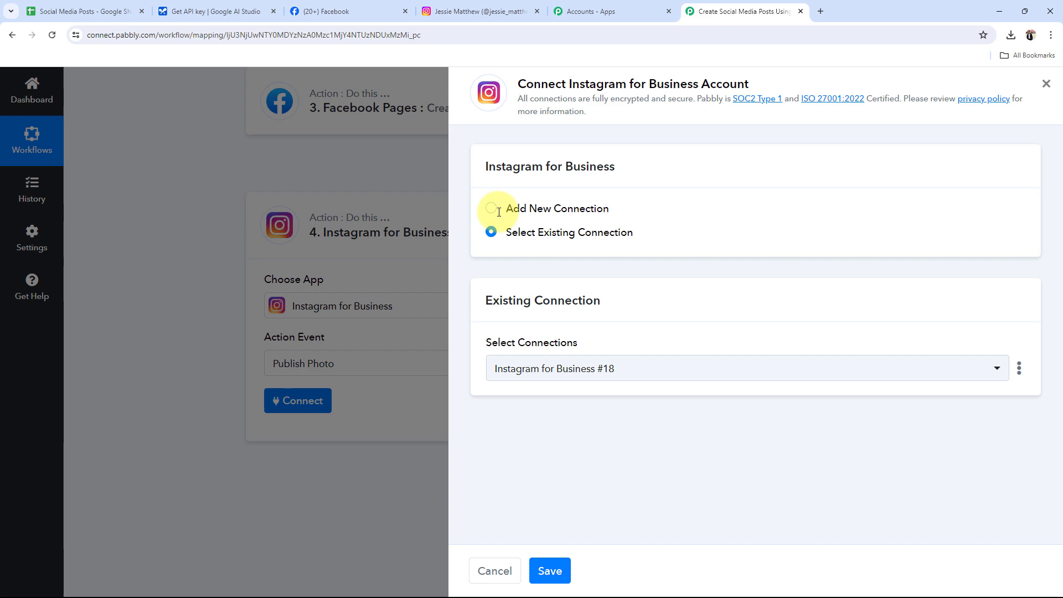
pyautogui.click(491, 208)
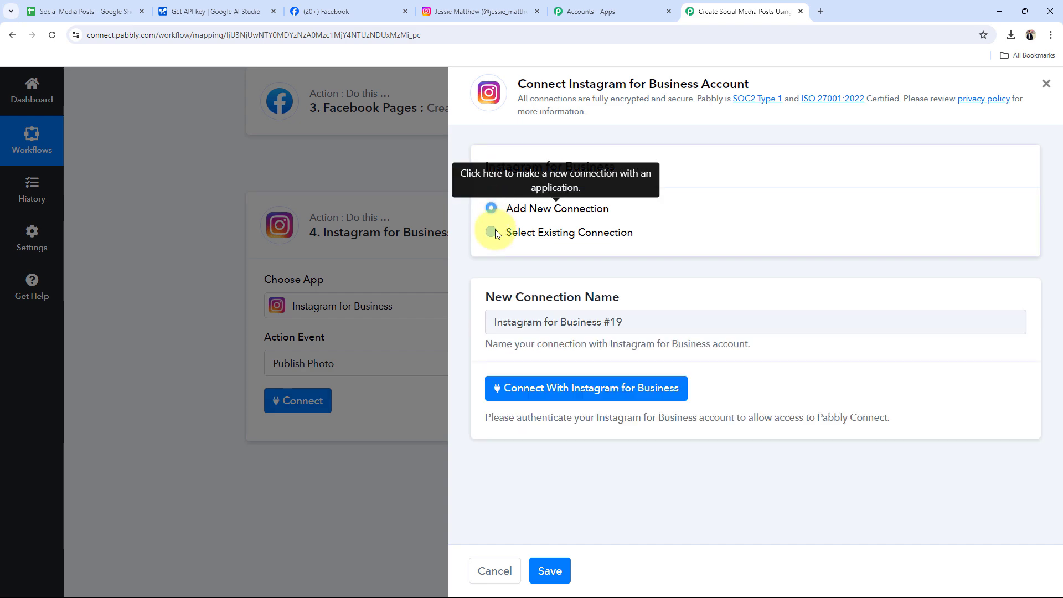
pyautogui.click(591, 387)
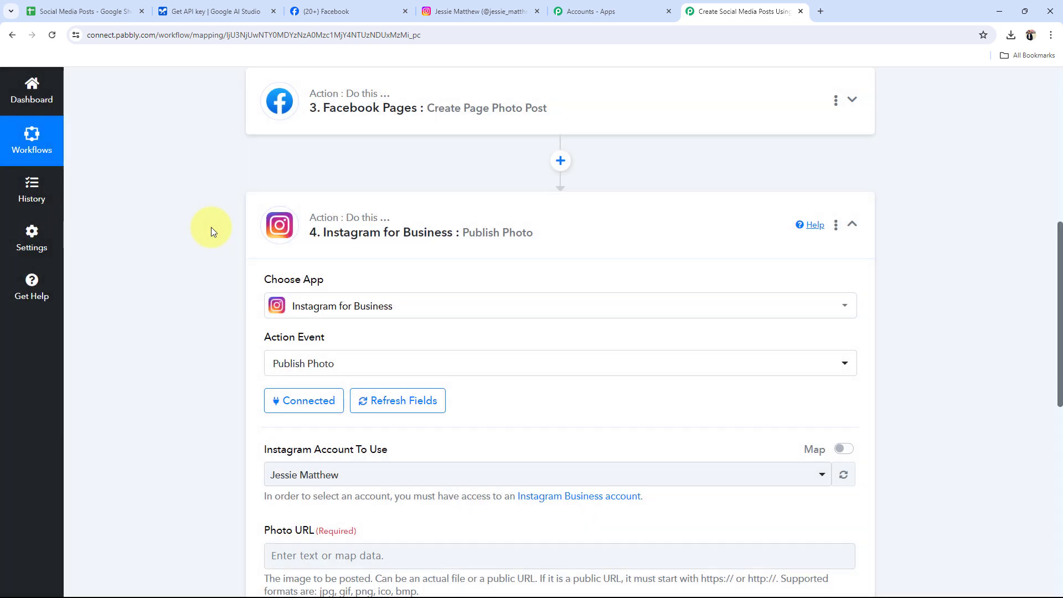
# Review the Instagram Account To Use, Photo URL and Caption fields of the Publish Photo action.
pyautogui.scroll(-4, 217, 231)
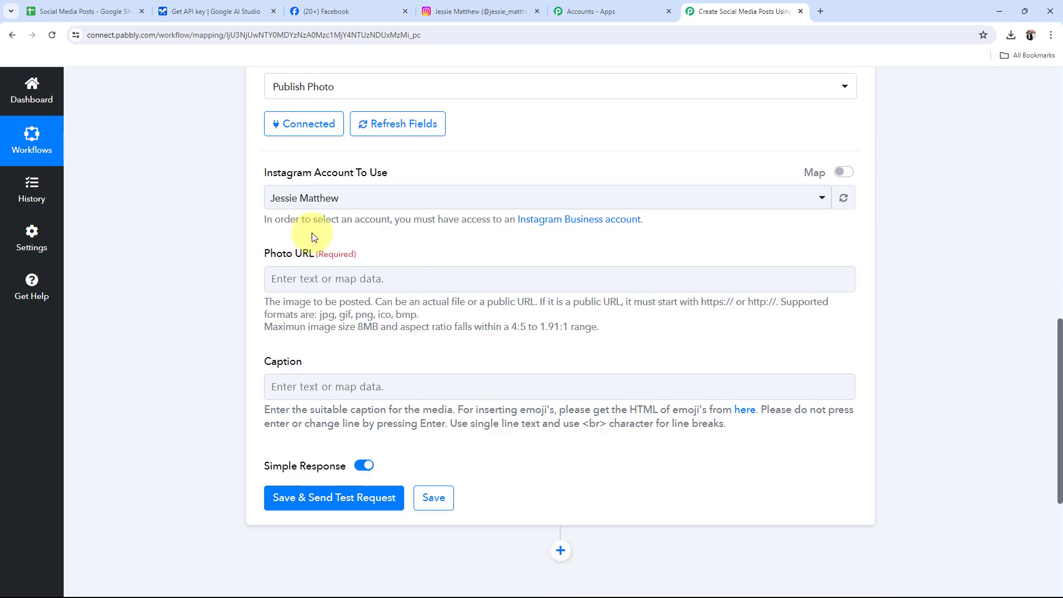
pyautogui.click(299, 200)
pyautogui.click(274, 257)
pyautogui.click(198, 294)
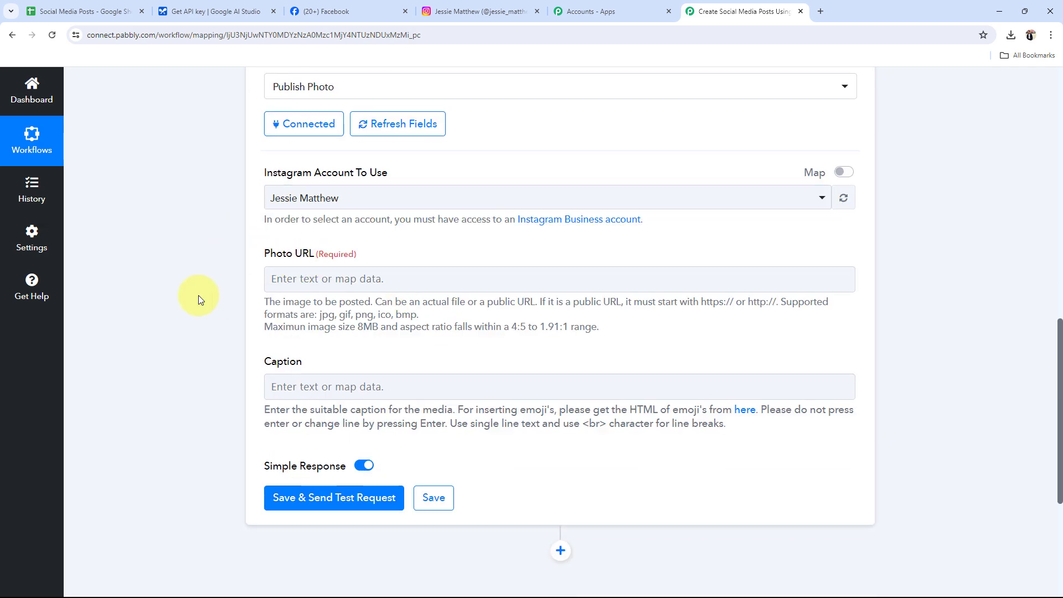
pyautogui.scroll(-1, 198, 294)
pyautogui.moveTo(264, 198); pyautogui.dragTo(350, 214)
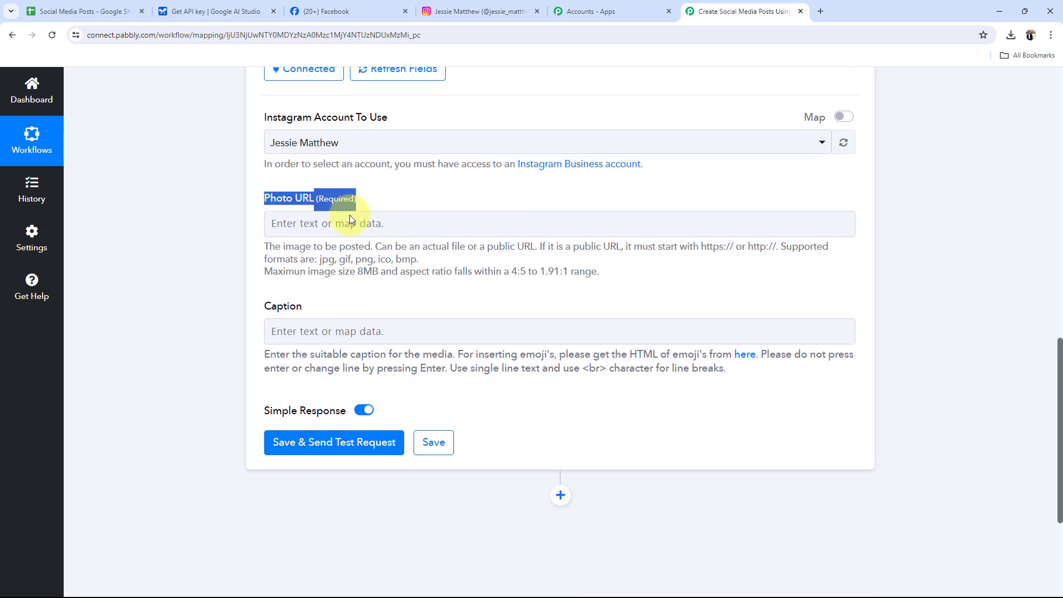
pyautogui.click(280, 313)
pyautogui.scroll(-1, 187, 258)
pyautogui.scroll(-1, 187, 258)
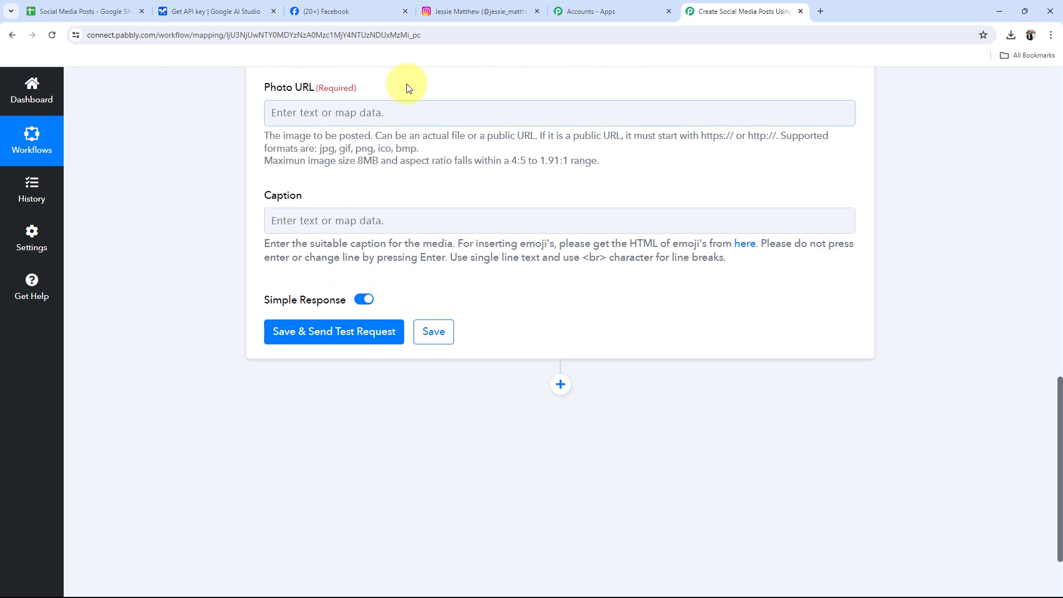
# Map the Instagram post's Photo URL to the Image URL value from the Google Sheets step.
pyautogui.click(311, 113)
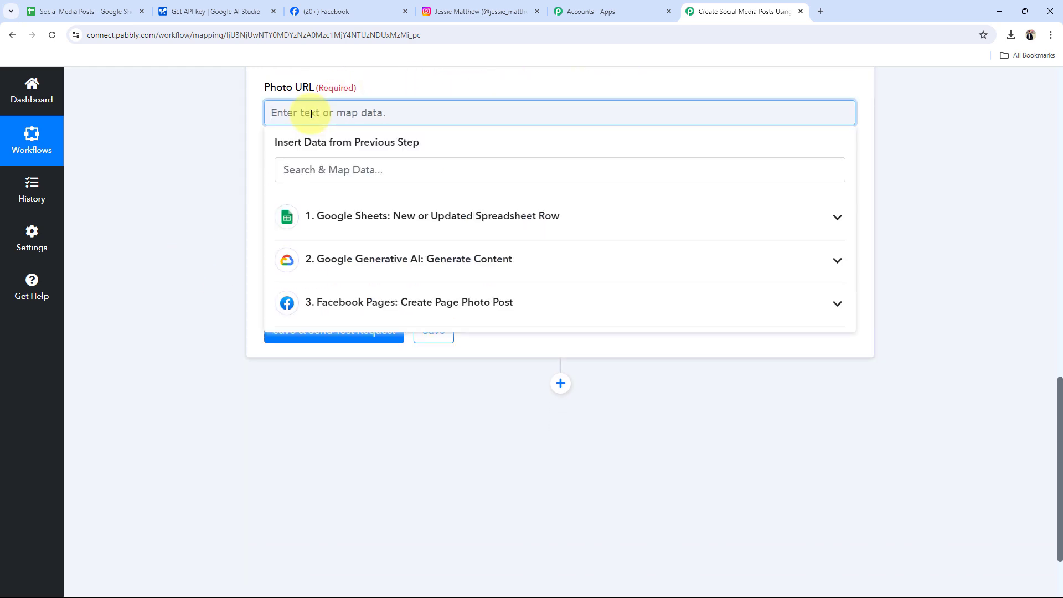
pyautogui.click(325, 221)
pyautogui.click(403, 446)
pyautogui.click(133, 225)
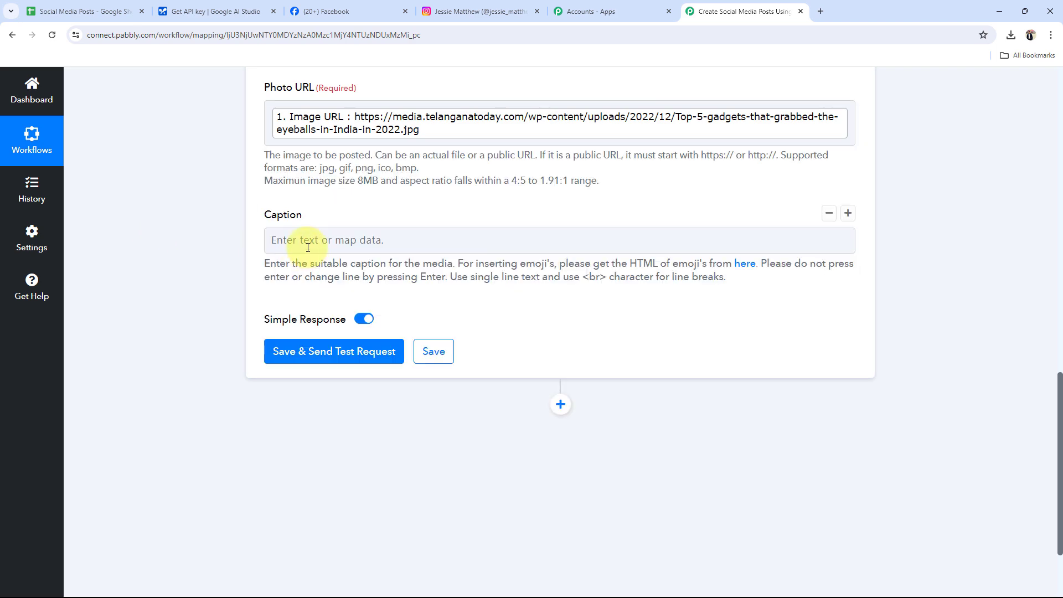
# Map the Instagram post's Caption to Candidates 0 Content Parts 0 Text from the Google Generative AI step.
pyautogui.click(280, 238)
pyautogui.click(361, 386)
pyautogui.click(392, 425)
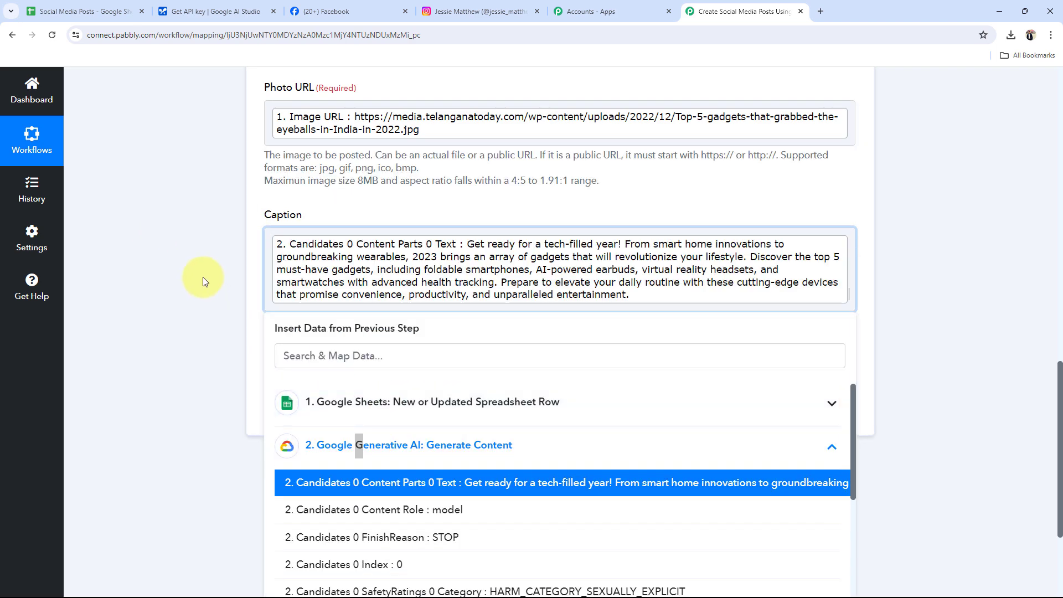
pyautogui.click(209, 316)
# Glance at the Instagram profile, return to Pabbly Connect and save the Instagram action with a test request.
pyautogui.scroll(2, 207, 319)
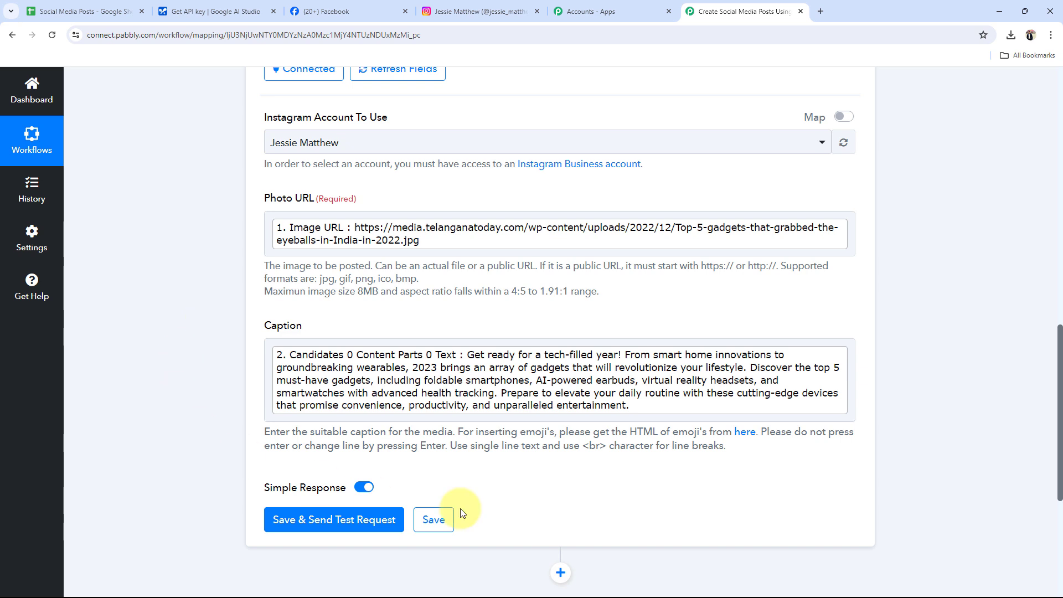
pyautogui.click(465, 10)
pyautogui.click(741, 10)
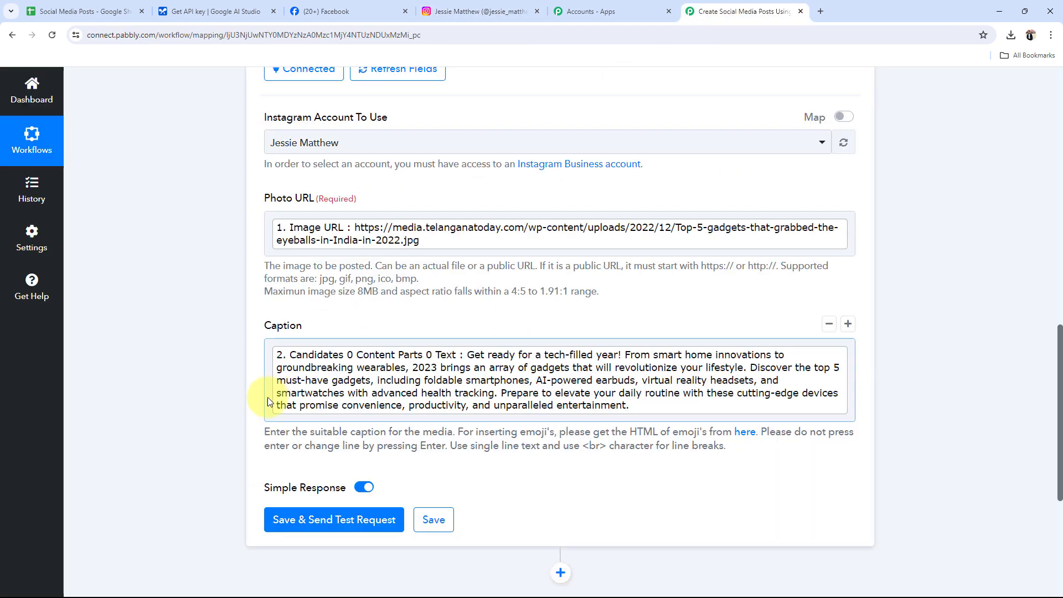
pyautogui.click(289, 520)
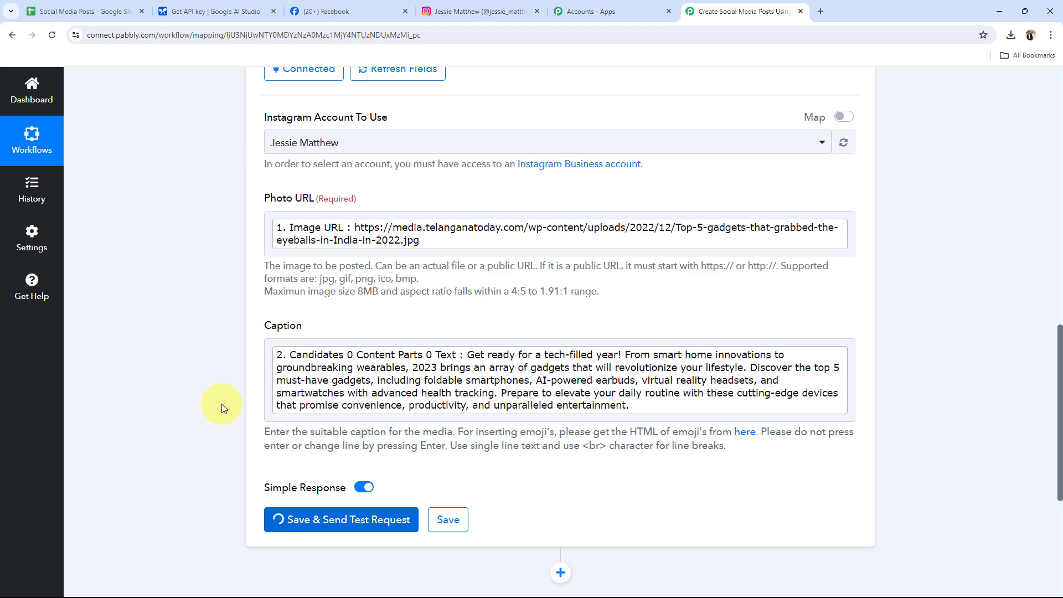
# Examine the Res1 Id and Res2 Id values in the response of the Instagram test request.
pyautogui.scroll(-2, 221, 409)
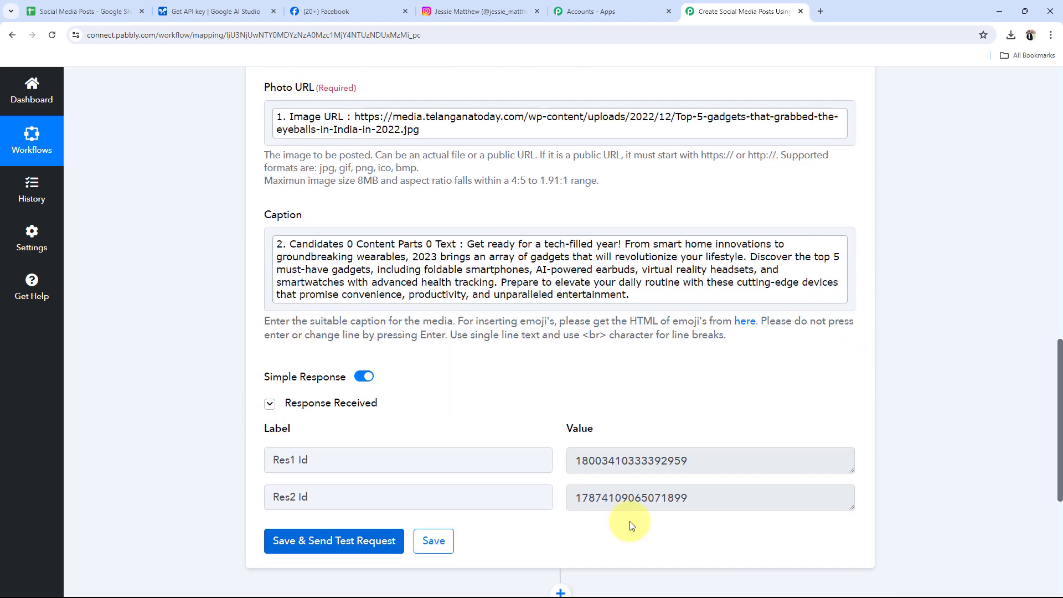
pyautogui.moveTo(700, 468); pyautogui.dragTo(540, 471)
pyautogui.moveTo(779, 504); pyautogui.dragTo(453, 506)
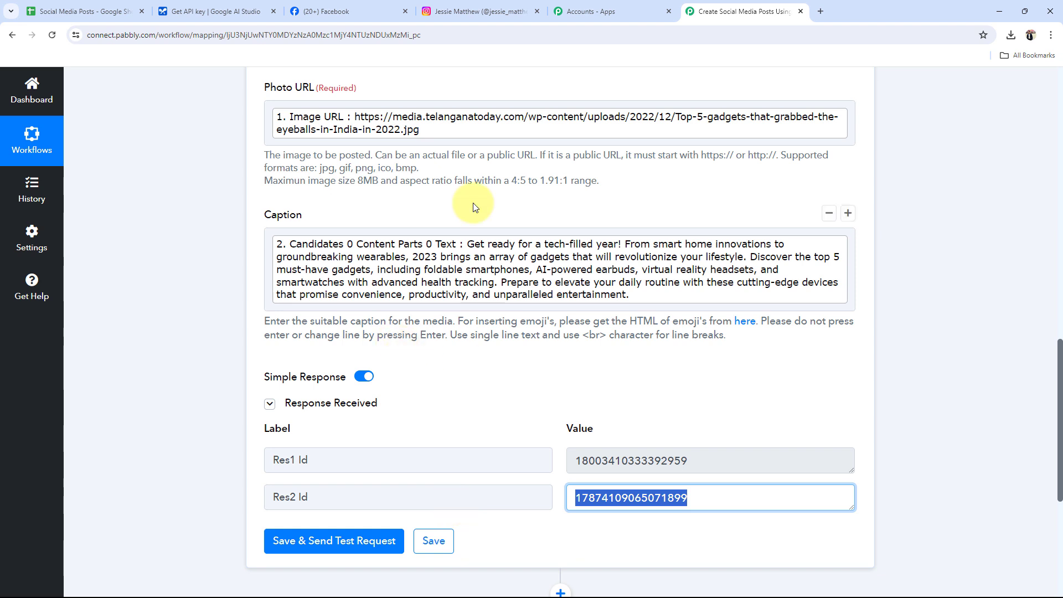
# Switch to Instagram, reload the profile and check the newest post's image and caption, closing the post when done.
pyautogui.click(476, 11)
pyautogui.click(53, 35)
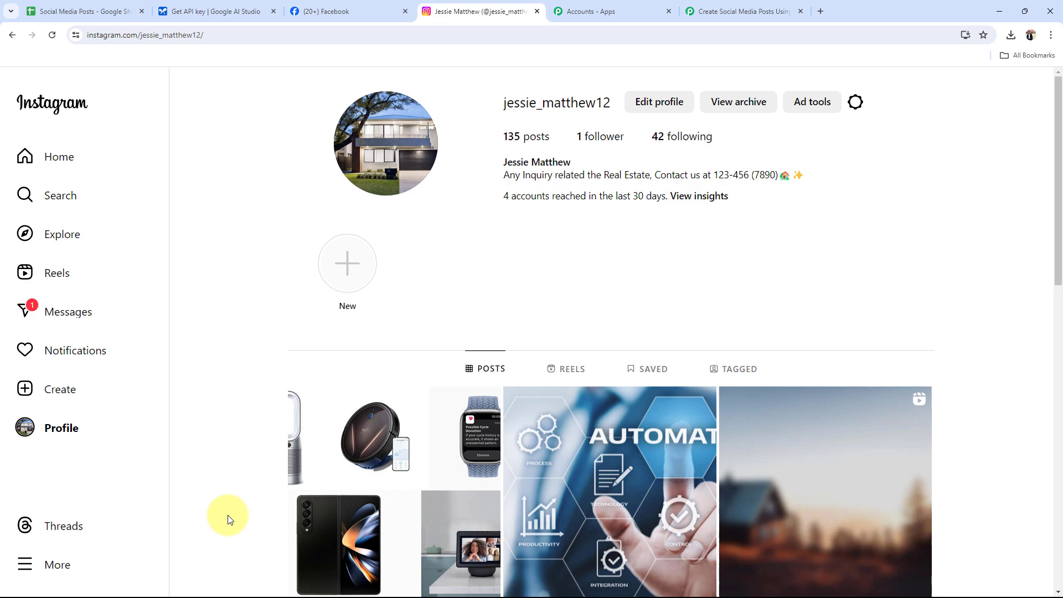
pyautogui.click(387, 479)
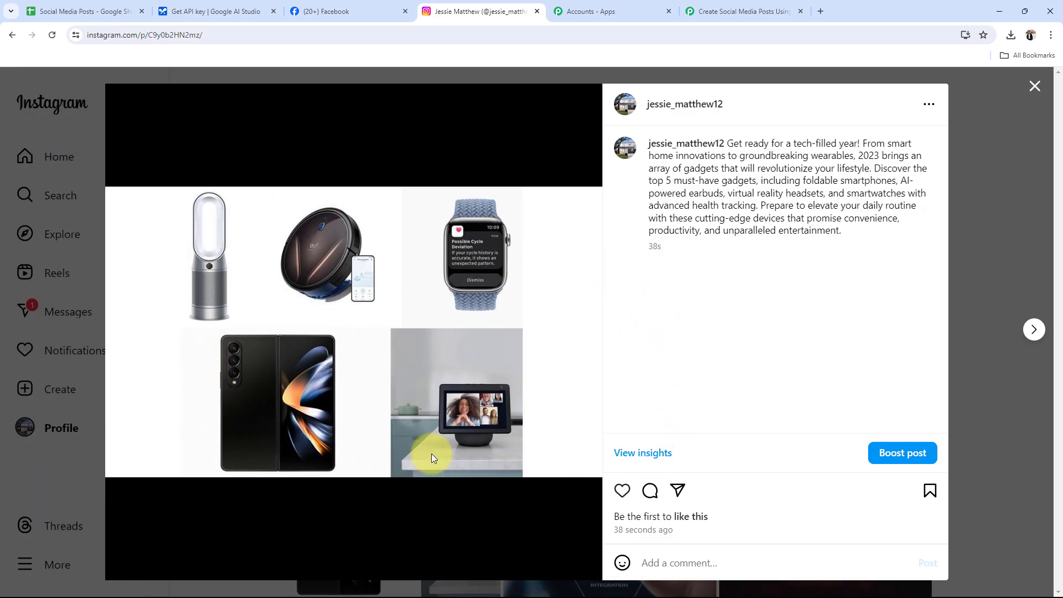
pyautogui.moveTo(897, 230); pyautogui.dragTo(725, 143)
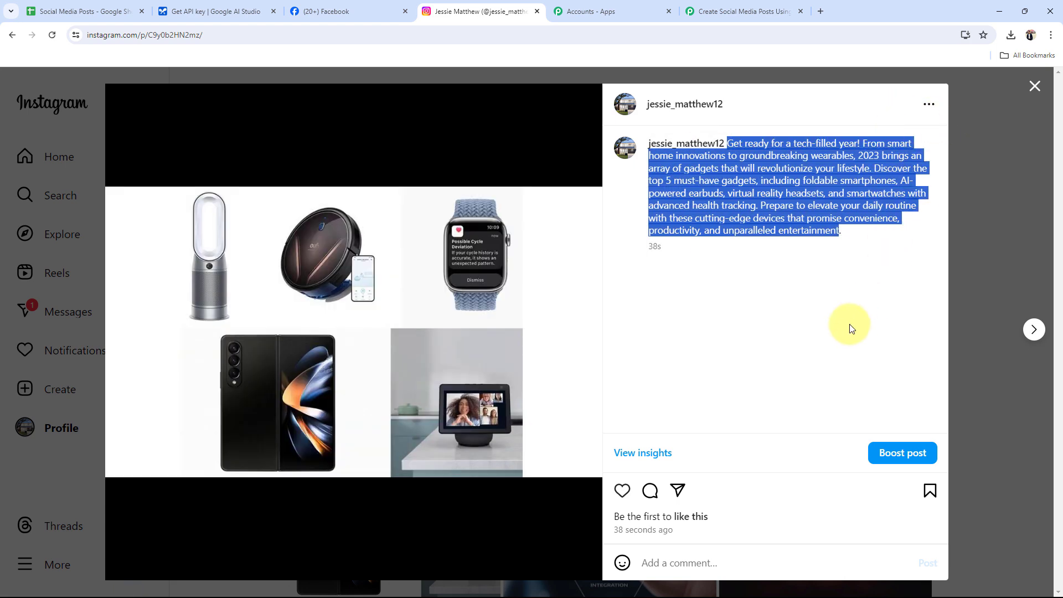
pyautogui.click(849, 324)
pyautogui.click(1044, 111)
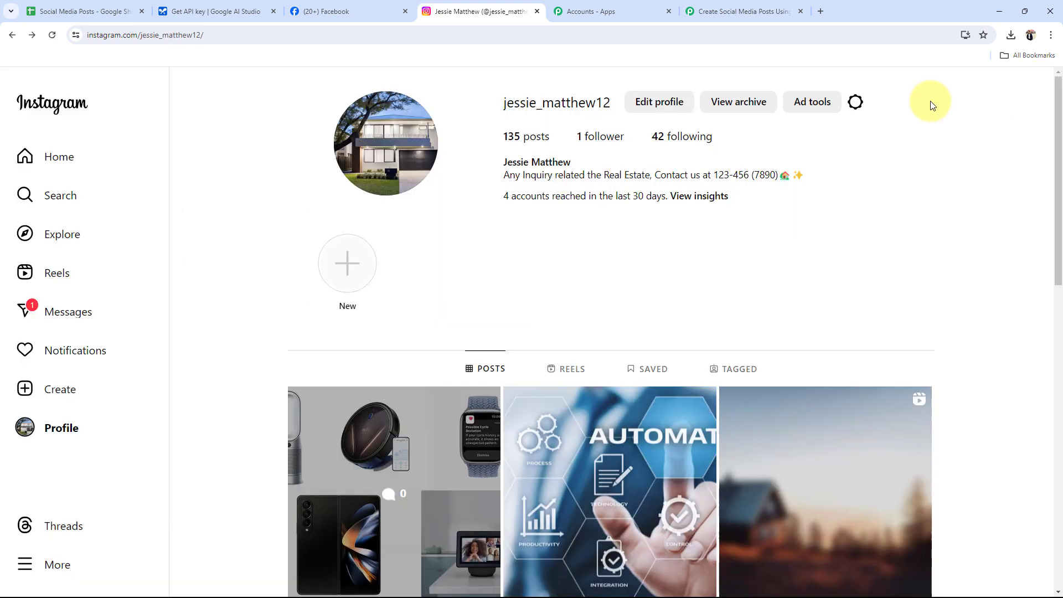
# Return to Pabbly Connect, collapse the Instagram for Business action and review the workflow's trigger and actions.
pyautogui.click(723, 8)
pyautogui.click(207, 421)
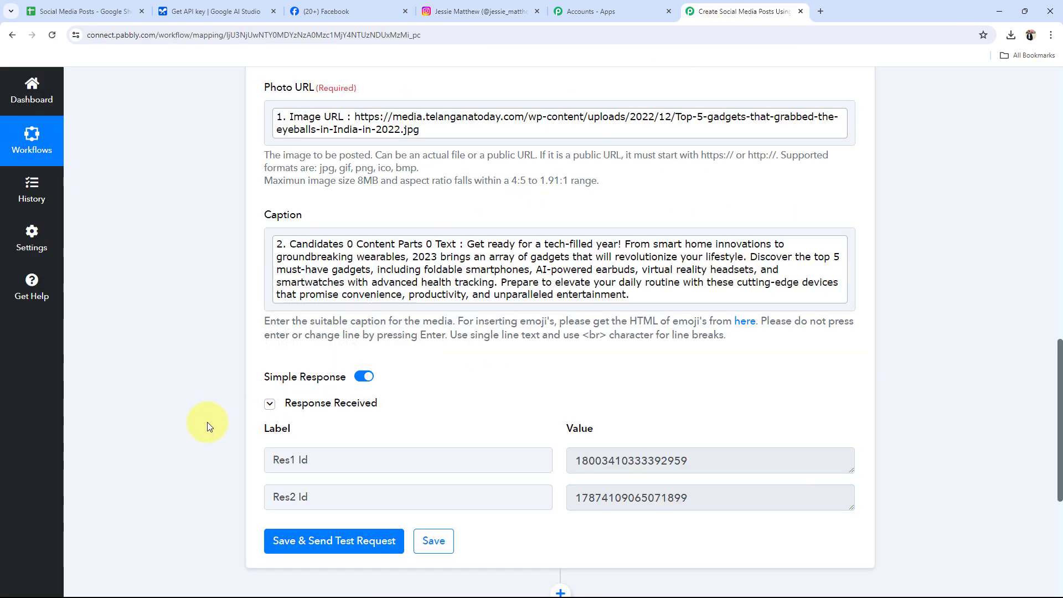
pyautogui.scroll(10, 207, 422)
pyautogui.click(409, 398)
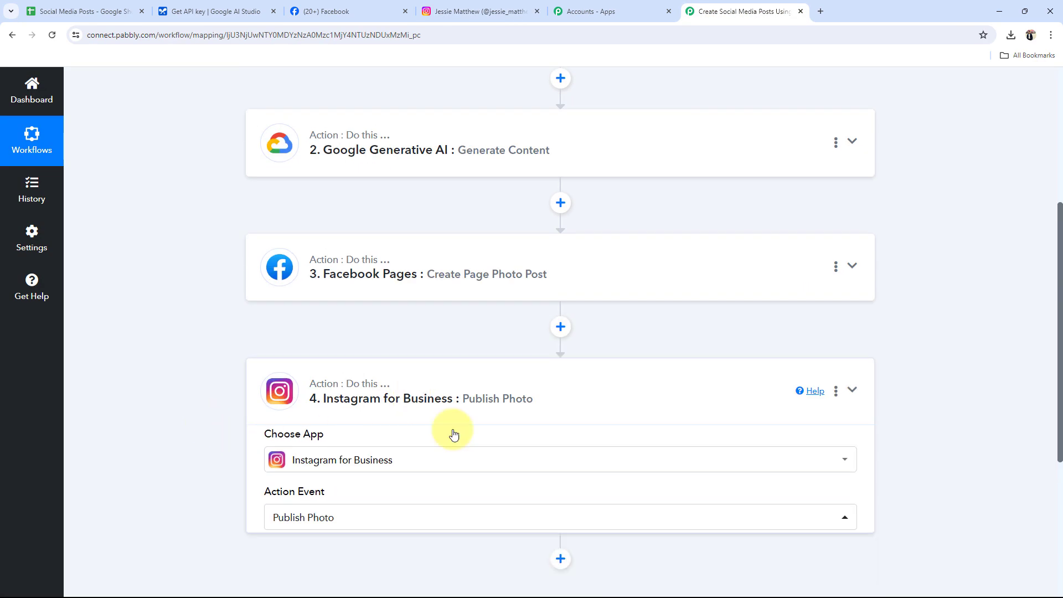
pyautogui.scroll(5, 493, 450)
pyautogui.scroll(-3, 192, 428)
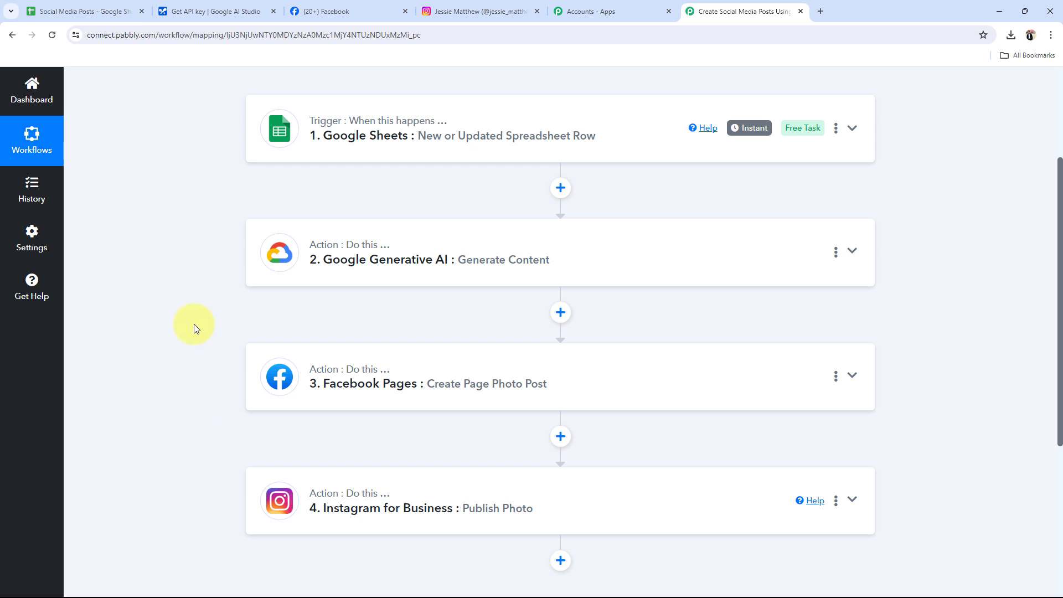
pyautogui.click(86, 11)
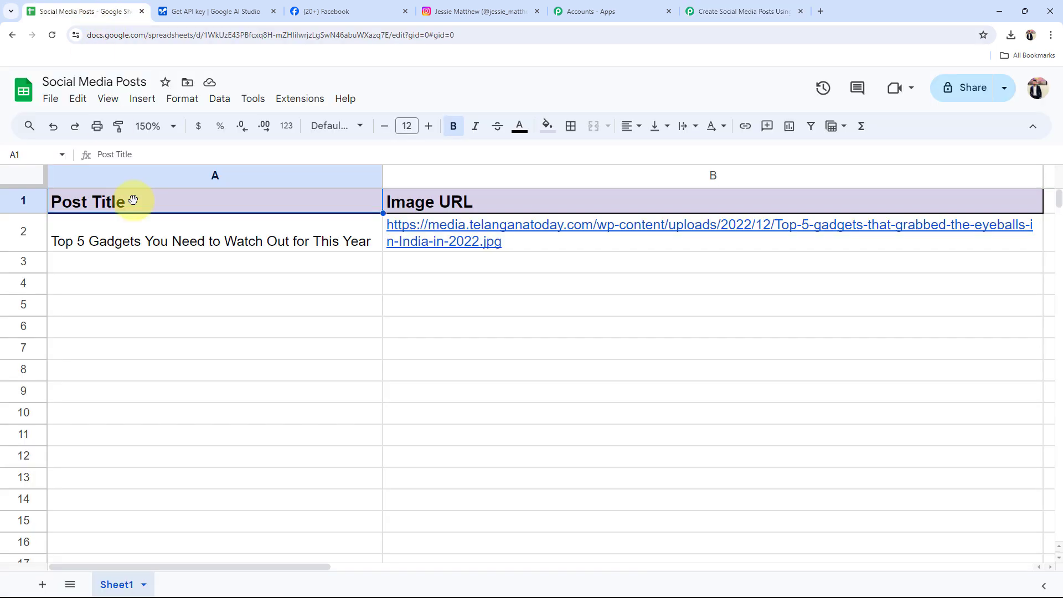
pyautogui.click(106, 273)
pyautogui.click(488, 270)
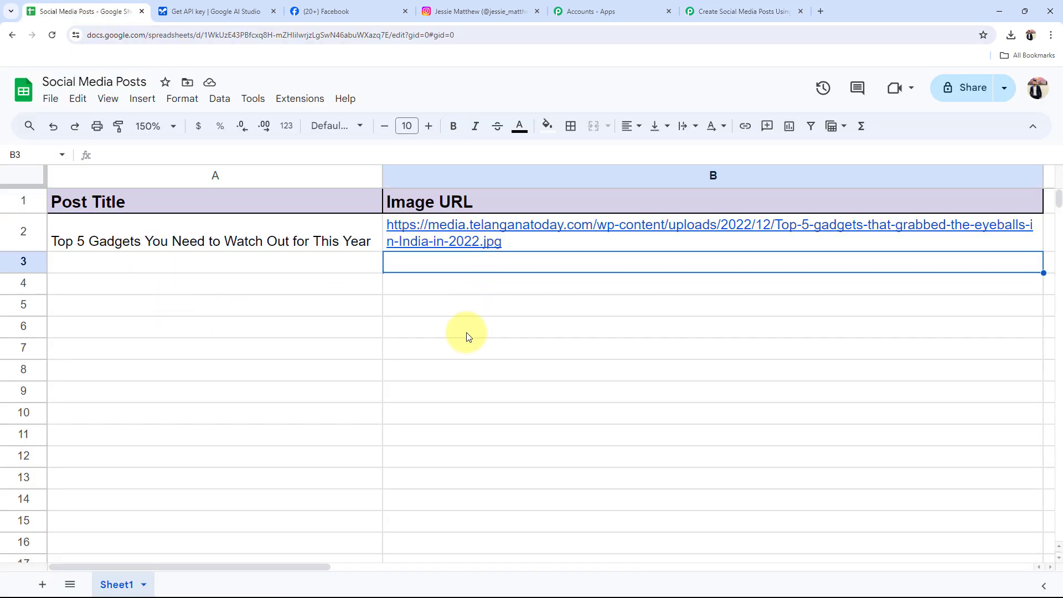
pyautogui.click(456, 368)
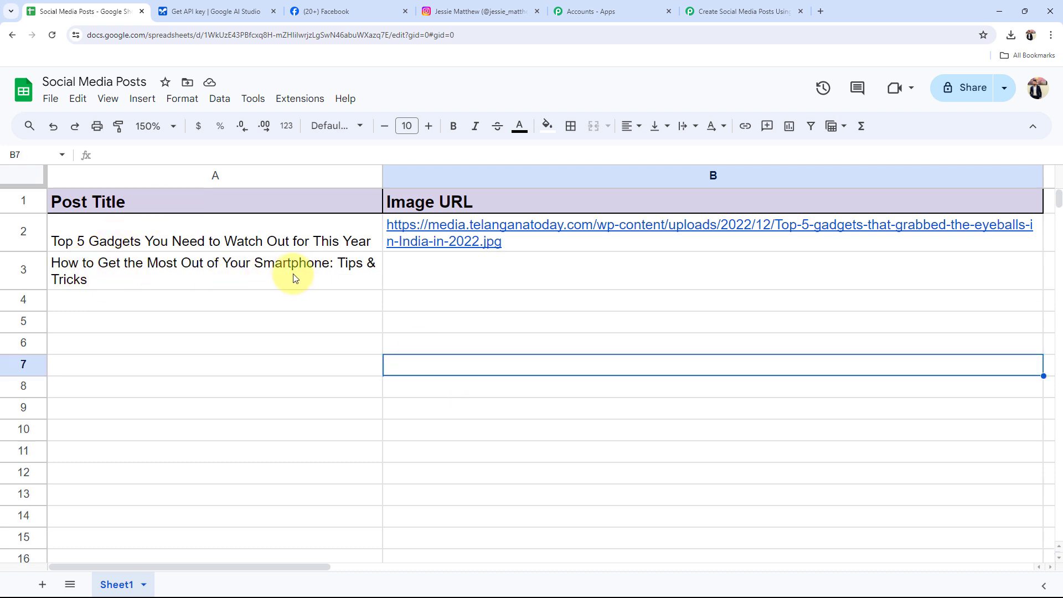
pyautogui.doubleClick(419, 279)
pyautogui.write('https://i.ytimg.com/vi/aYV0ZPvPaCM/sddefault.jpg')
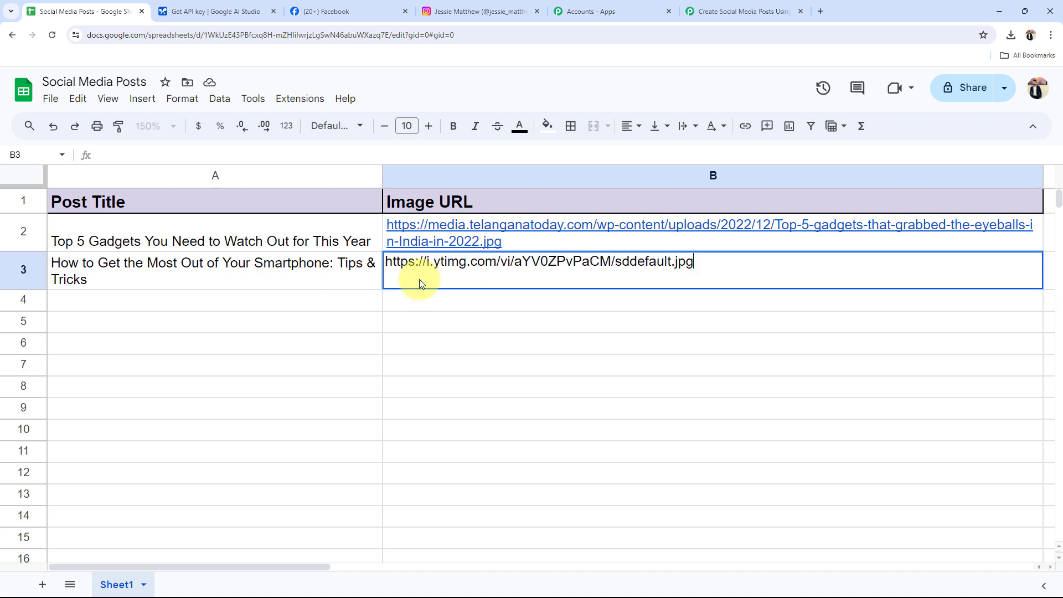
pyautogui.click(414, 371)
# Preview the image linked in row 3, then close it and return to the sheet.
pyautogui.click(515, 280)
pyautogui.click(508, 303)
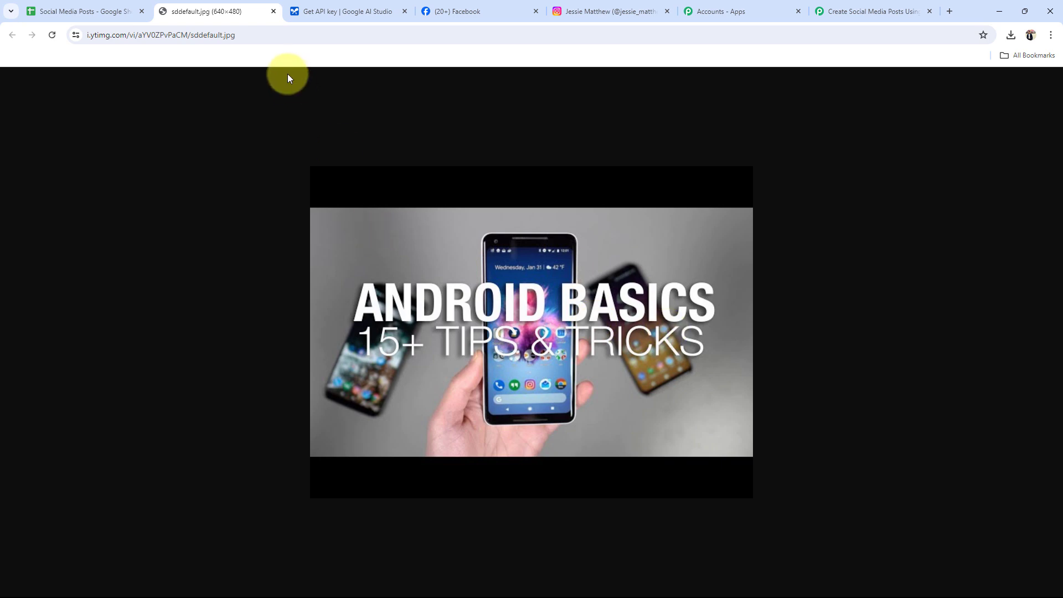
pyautogui.click(273, 11)
pyautogui.click(299, 386)
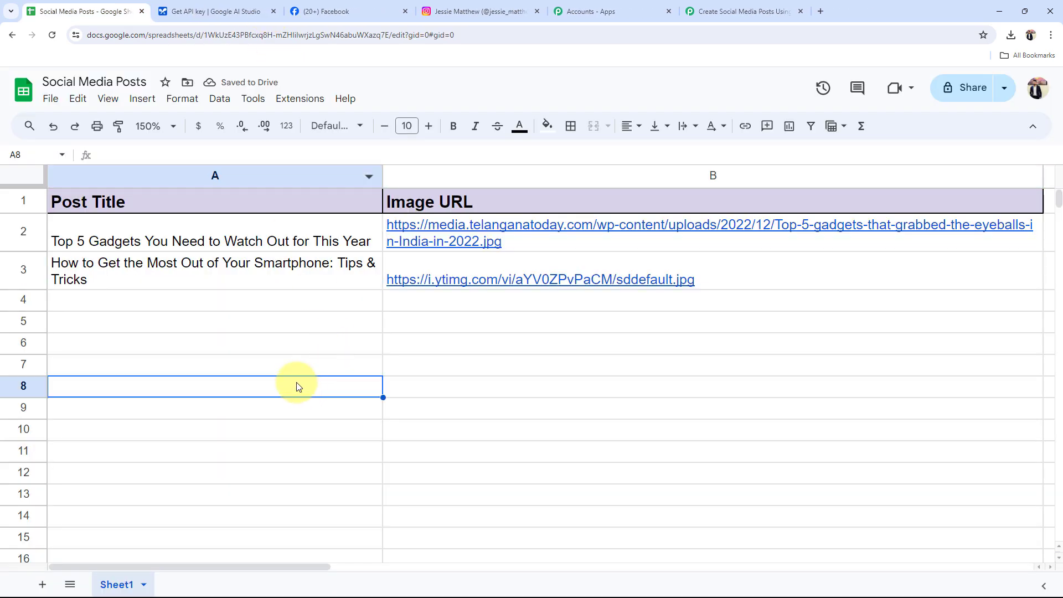
pyautogui.click(570, 419)
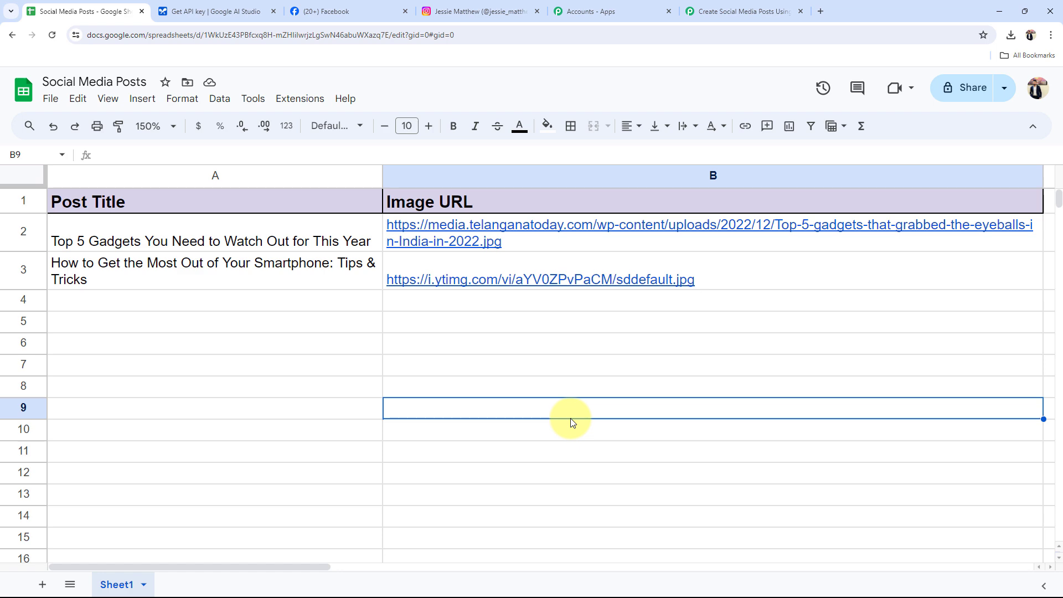
# Switch to Facebook, reload the Modern Telecom page and view its newest photo post.
pyautogui.click(352, 8)
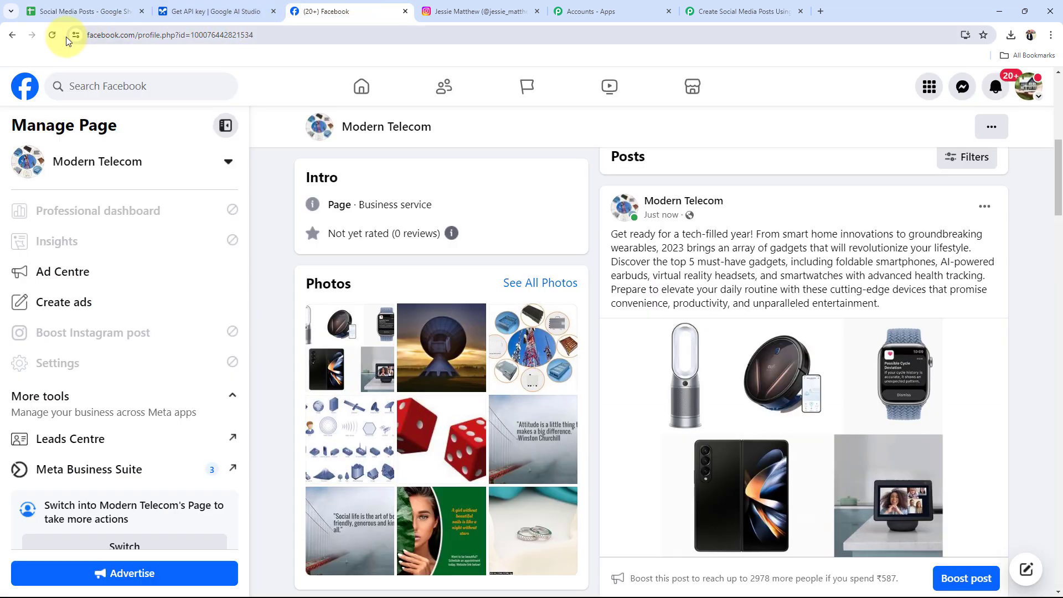
pyautogui.click(51, 35)
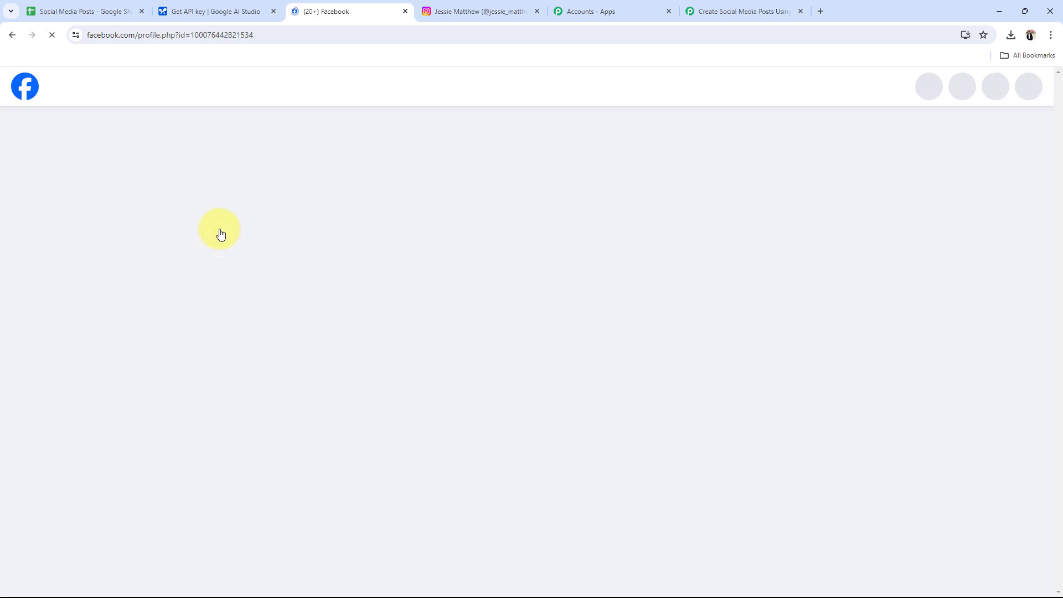
pyautogui.scroll(-5, 534, 303)
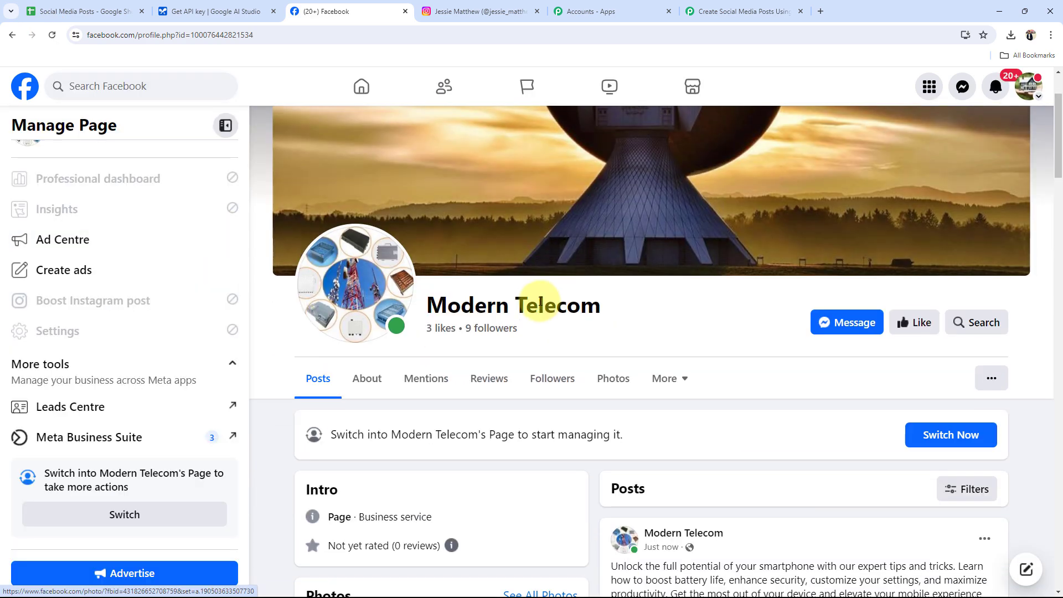
pyautogui.scroll(-3, 541, 305)
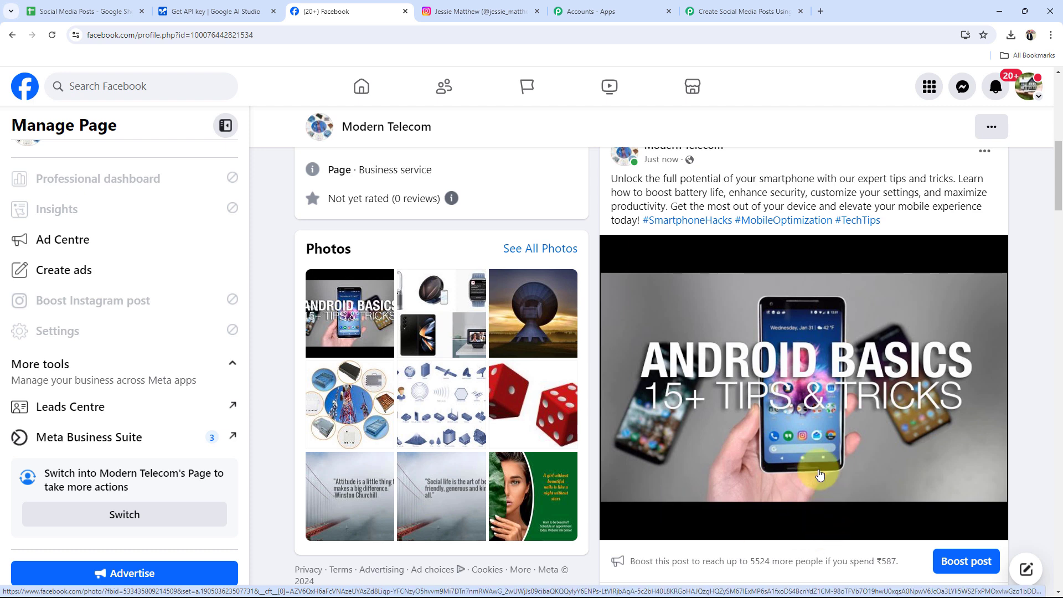
pyautogui.scroll(1, 819, 474)
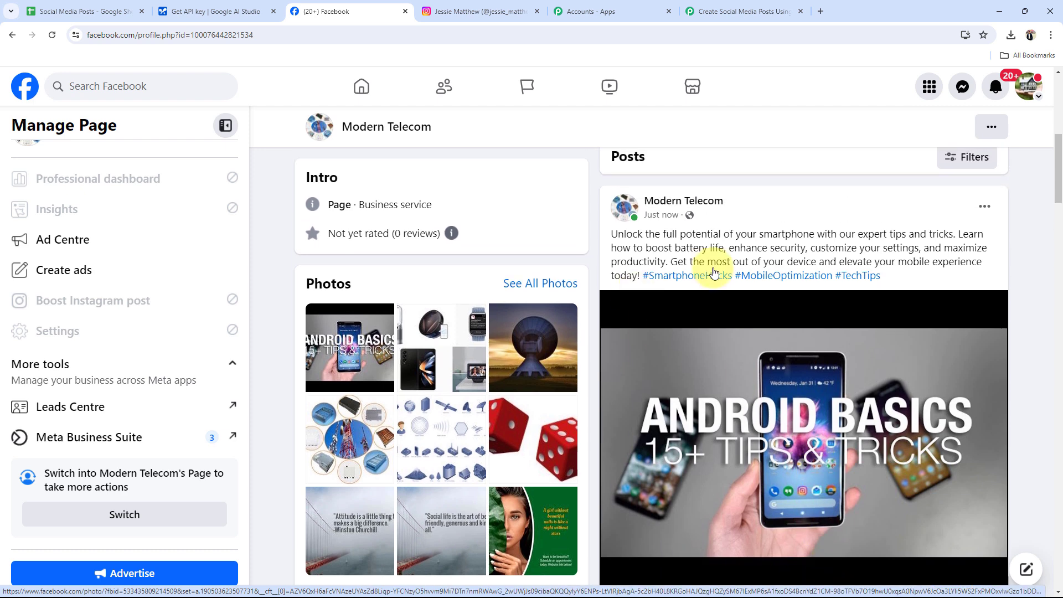
# Compare the post title in row 3 of the sheet with the newest Facebook post's caption and image.
pyautogui.click(72, 12)
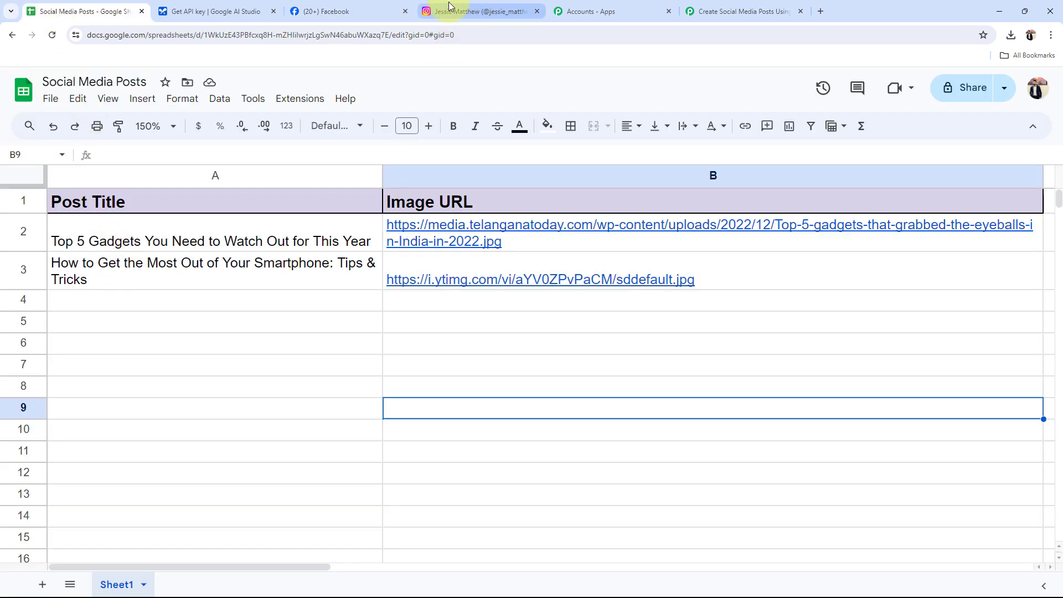
pyautogui.click(313, 10)
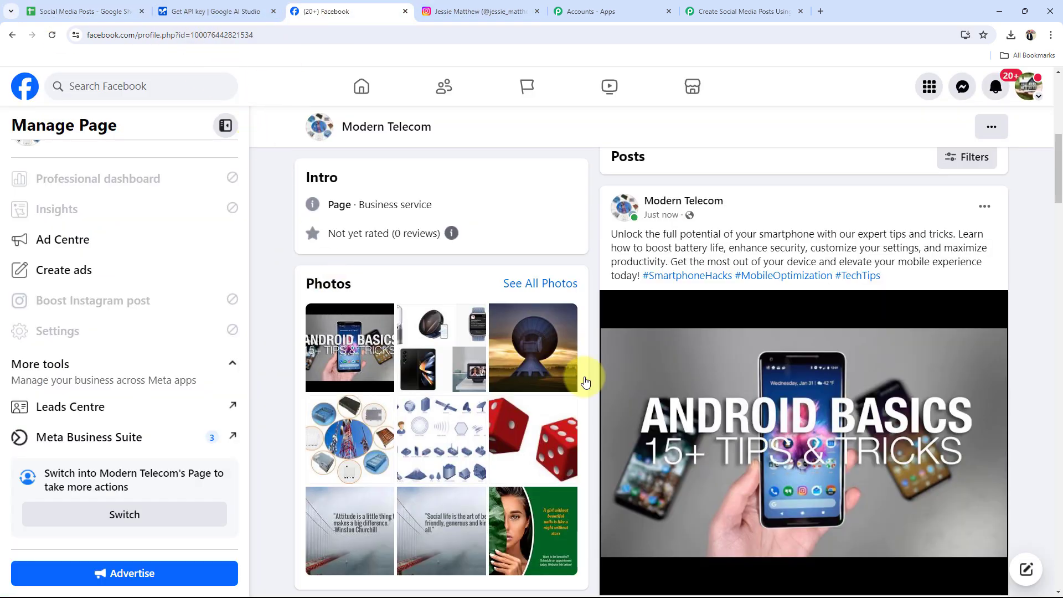
pyautogui.moveTo(605, 233); pyautogui.dragTo(916, 280)
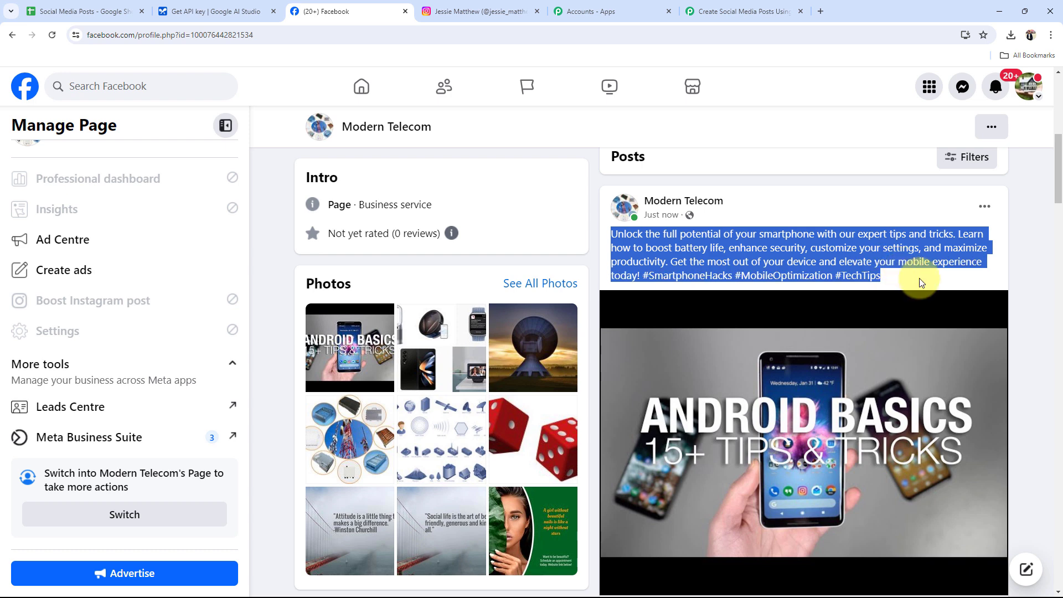
pyautogui.click(924, 280)
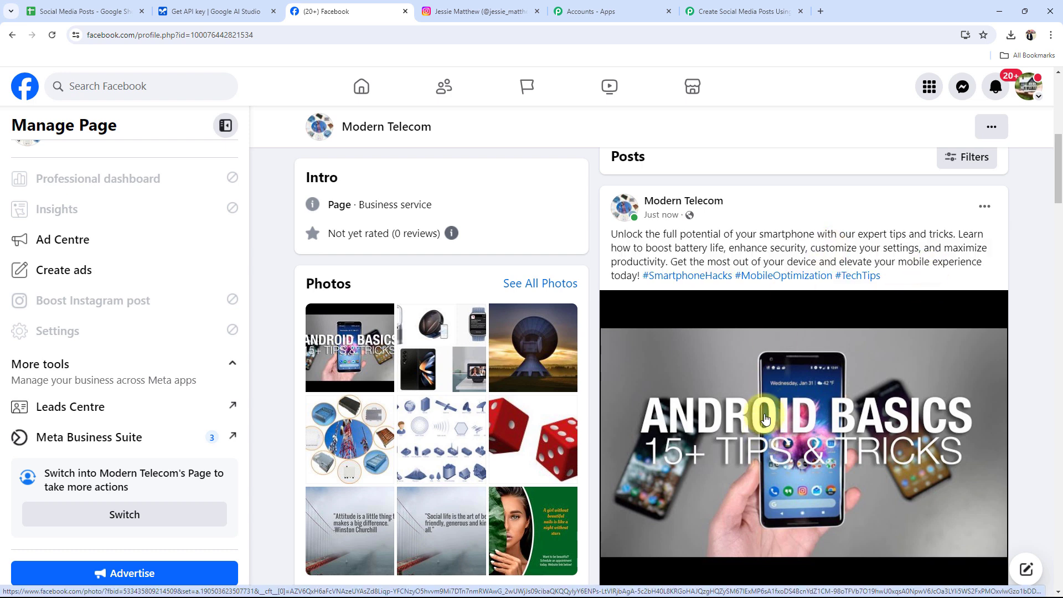
# Reload the Instagram profile and open the newest smartphone post to check its image and caption, then close it.
pyautogui.click(446, 11)
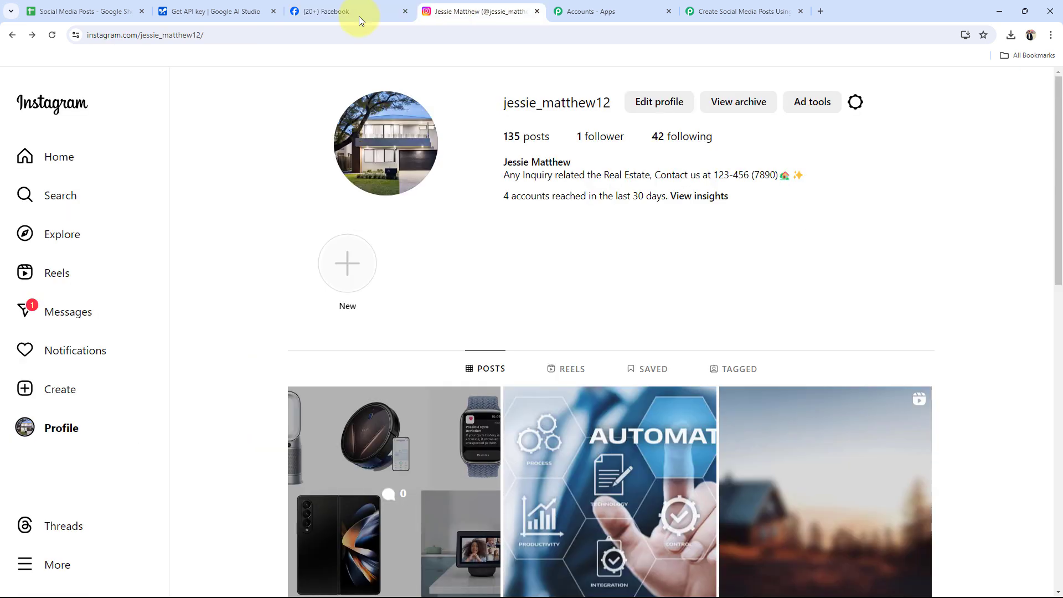
pyautogui.click(53, 34)
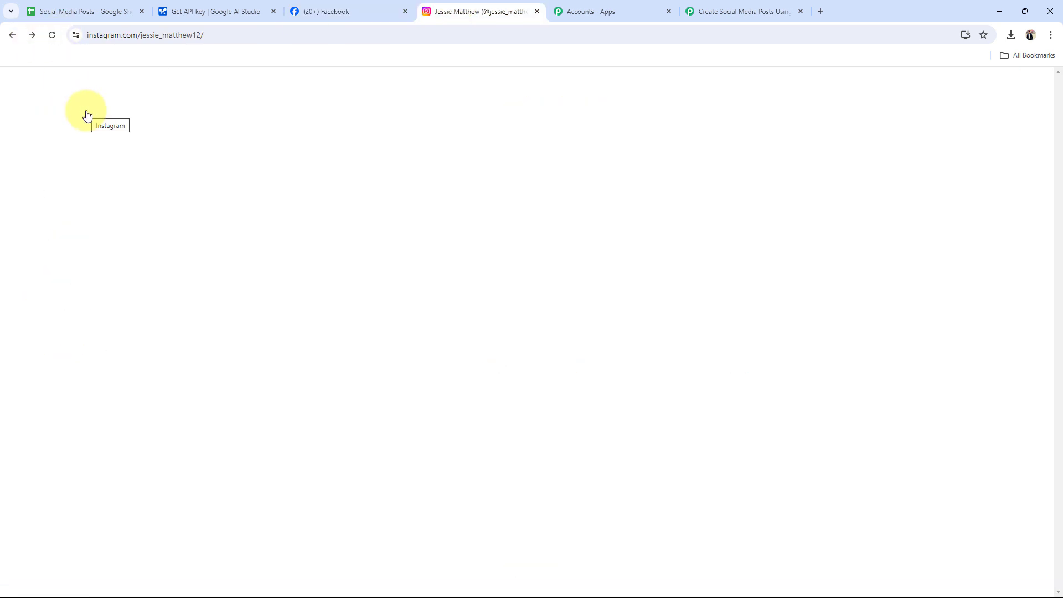
pyautogui.scroll(-2, 425, 410)
pyautogui.click(425, 409)
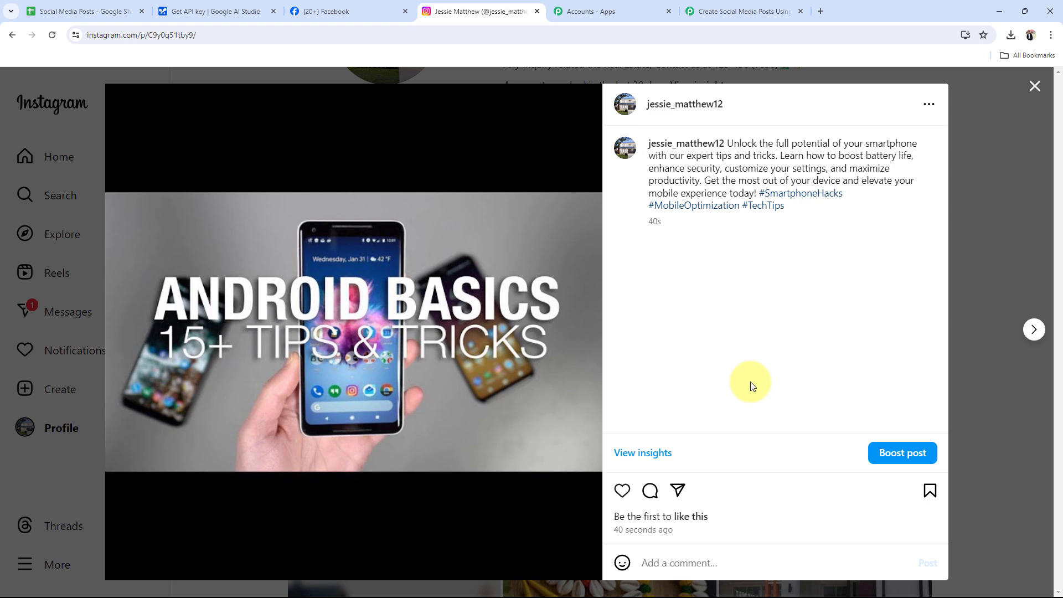
pyautogui.click(1033, 87)
# Switch back to Pabbly Connect and look over the complete workflow from the Google Sheets trigger to the Instagram action.
pyautogui.click(725, 11)
pyautogui.scroll(1, 147, 305)
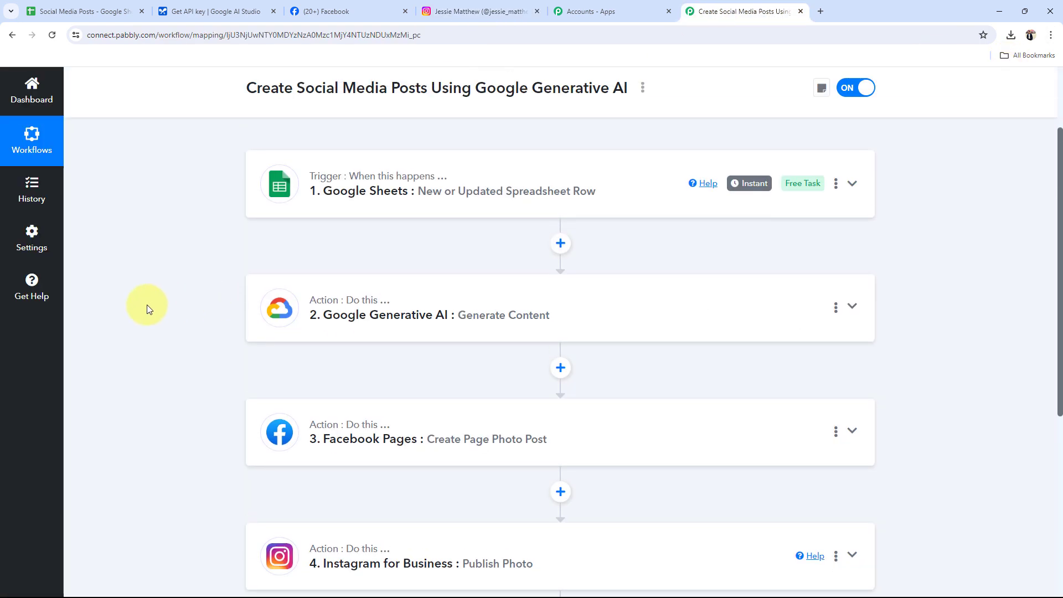
pyautogui.scroll(-1, 147, 304)
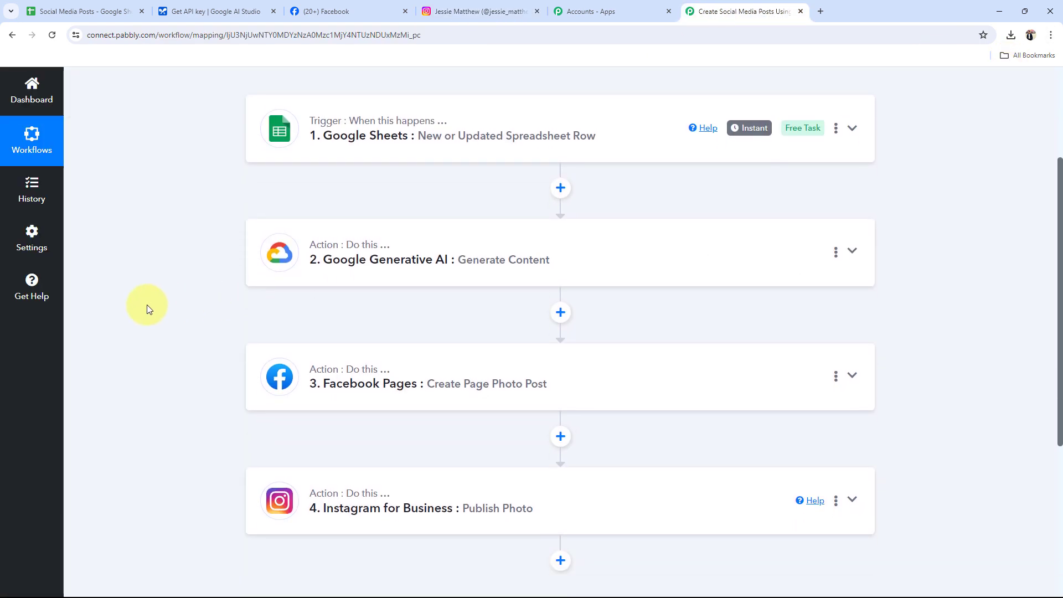